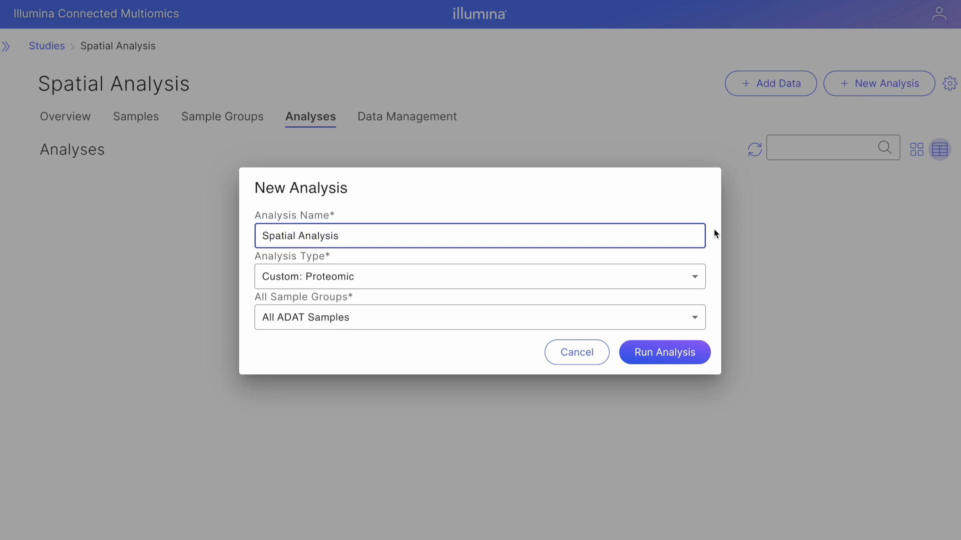
Step: Run the new analysis with type Default: Spatial Transcriptomics on the sample 20x_XY04_with_uniqfids
click(615, 284)
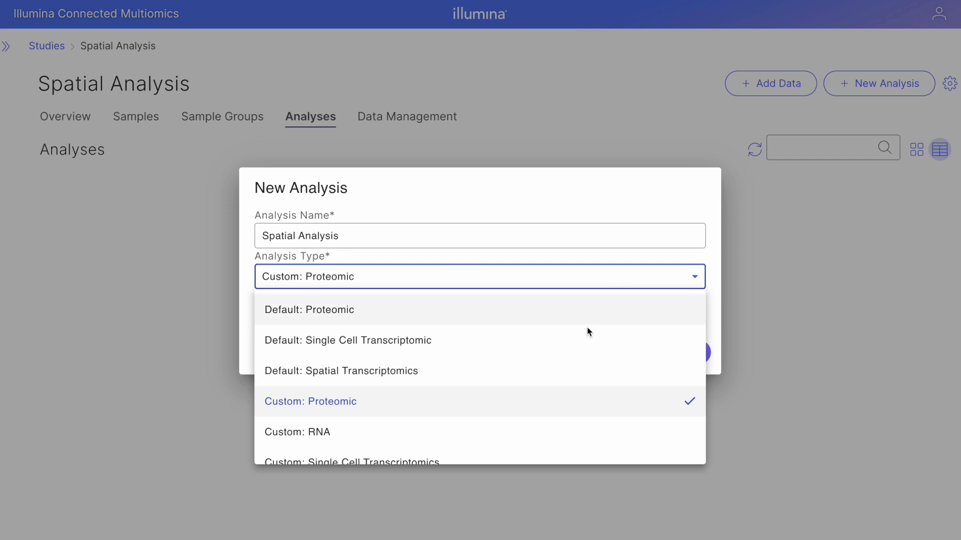
click(574, 382)
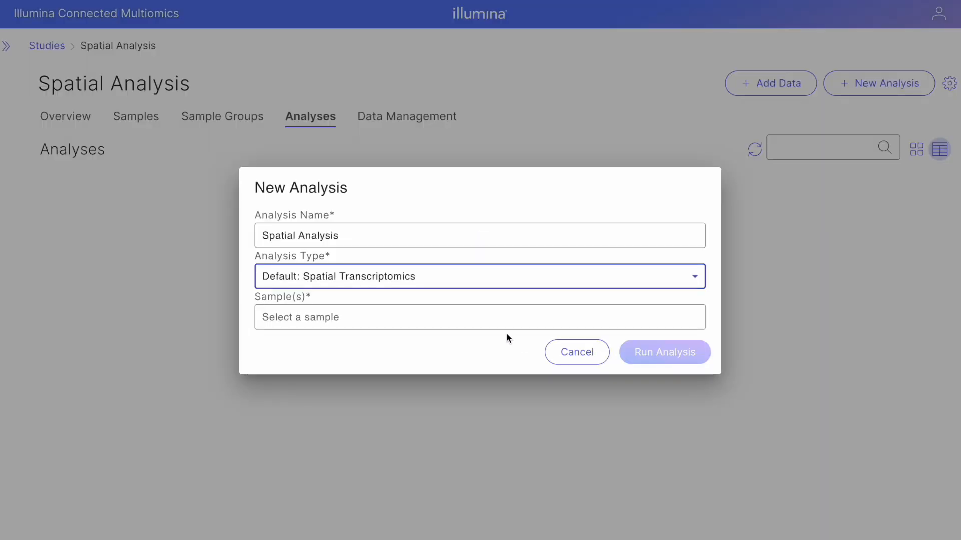
click(476, 318)
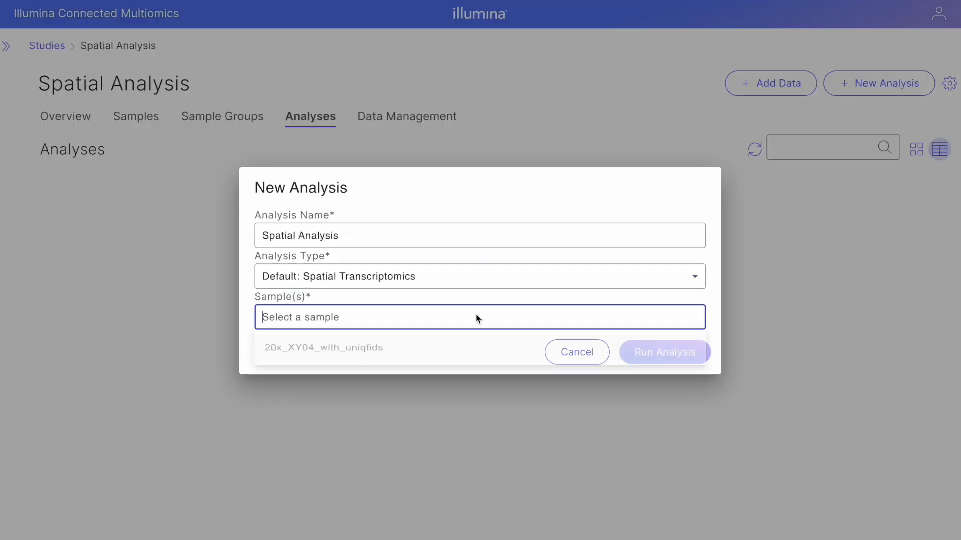
click(467, 350)
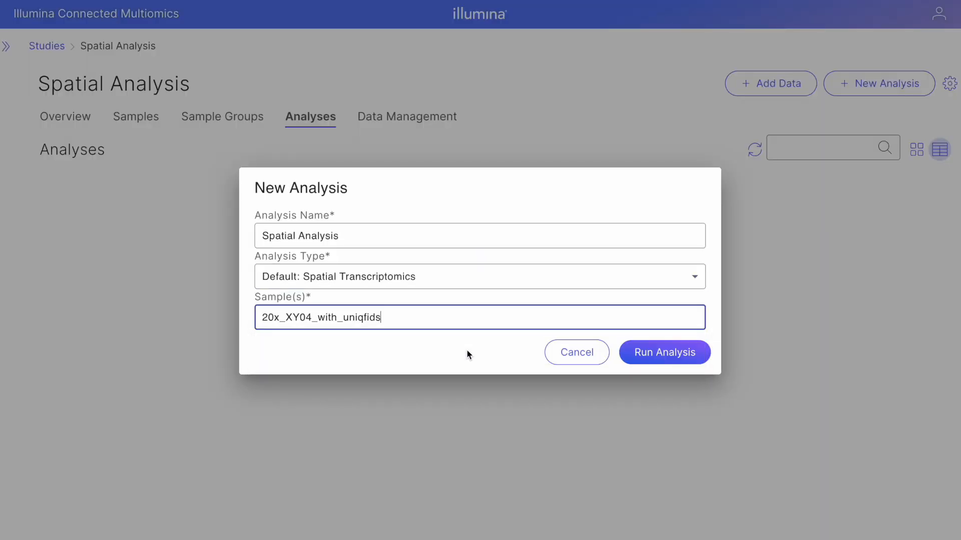
click(661, 353)
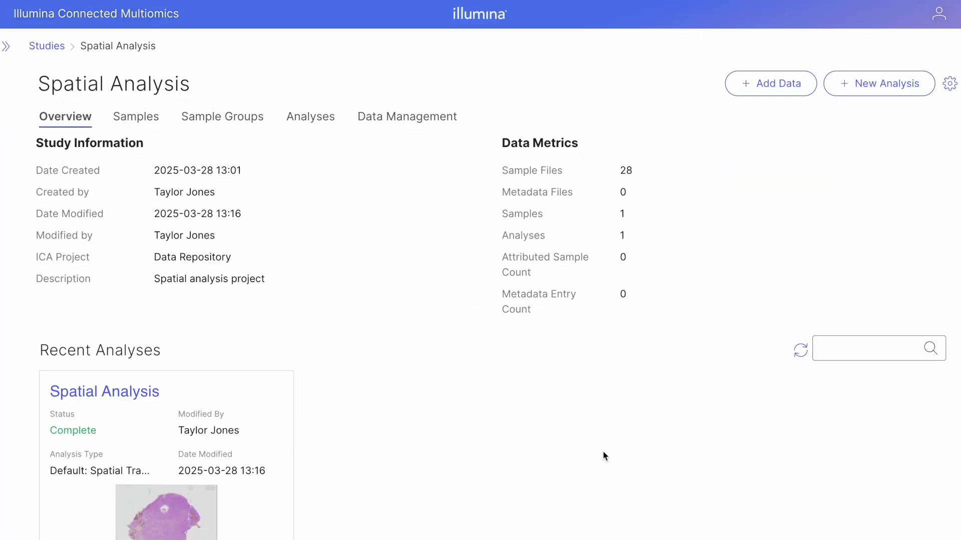
Step: Open the completed Spatial Analysis and highlight Leiden clusters 0, 1 and 2 one after another from the cluster pie chart
click(257, 439)
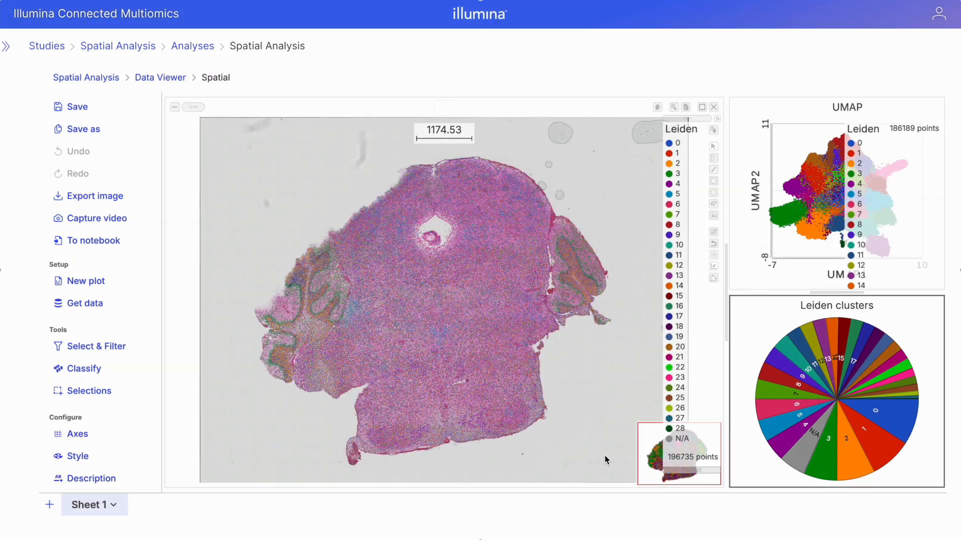
click(894, 418)
click(867, 446)
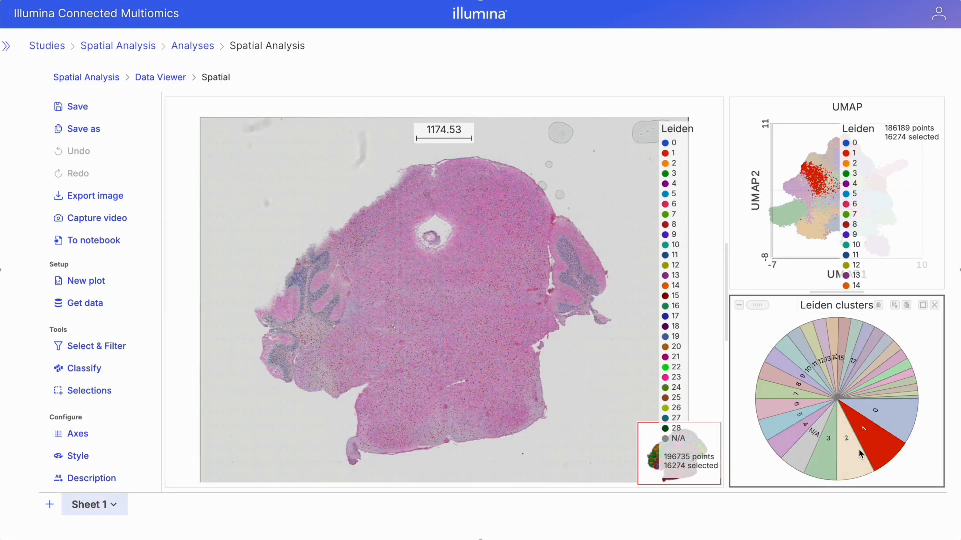
click(848, 455)
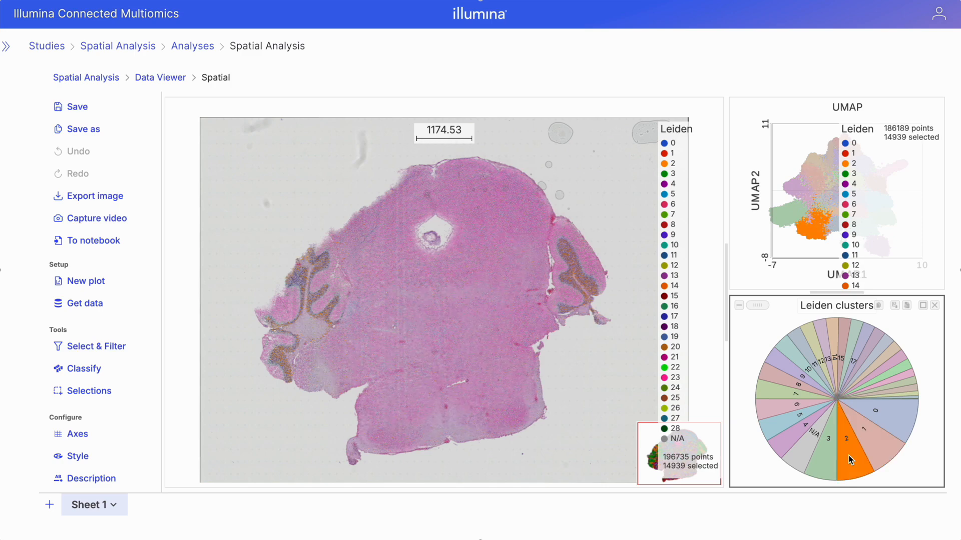
Step: Examine the cluster 2 cells in the tissue's right-hand lobe up close, down to individual cell boundaries
mouse_move(567, 256)
scroll(567, 256, up, 5)
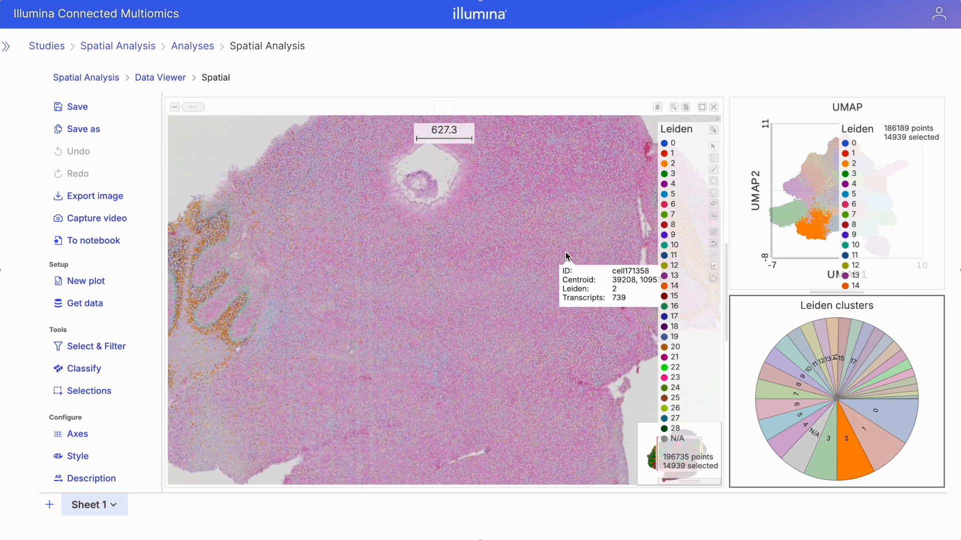
drag(567, 256, 345, 282)
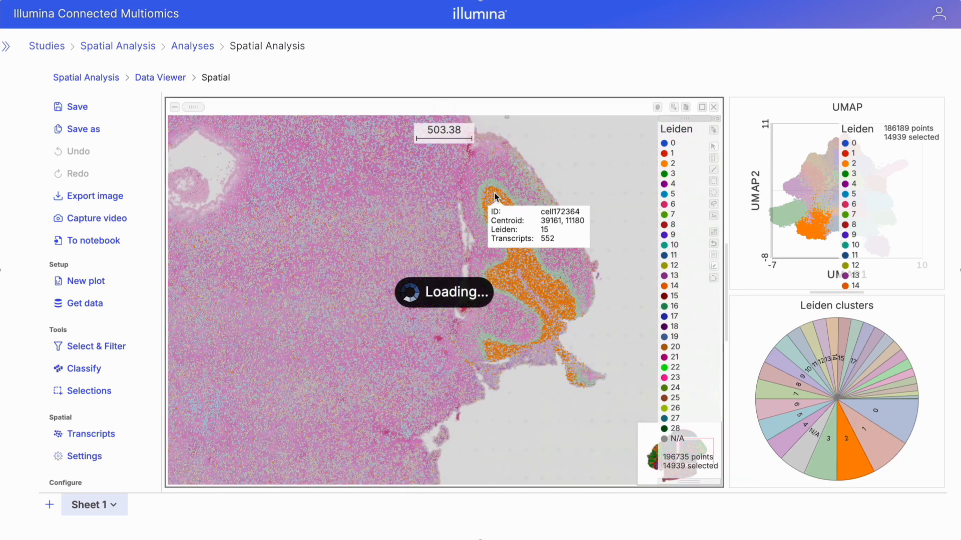
scroll(494, 198, up, 5)
drag(494, 198, 355, 331)
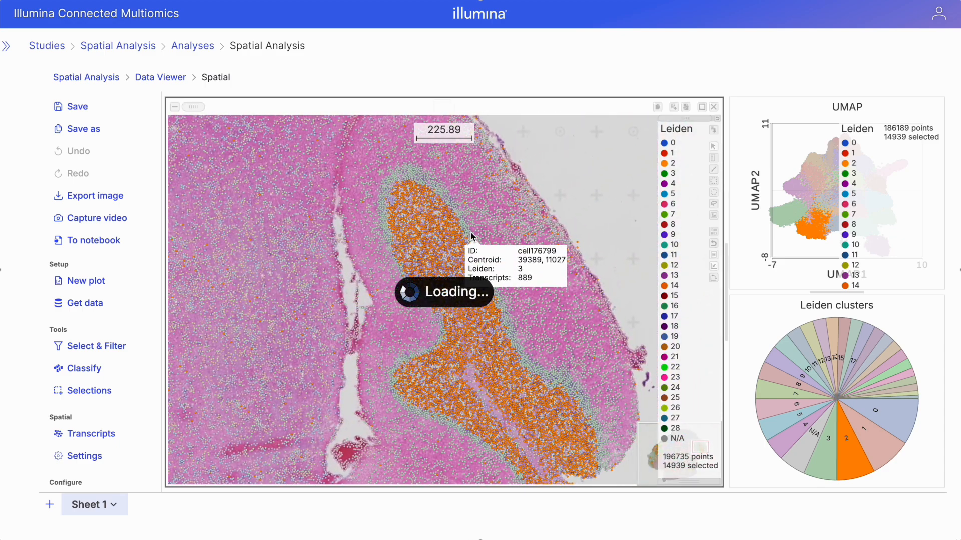
scroll(464, 232, up, 3)
scroll(463, 232, up, 3)
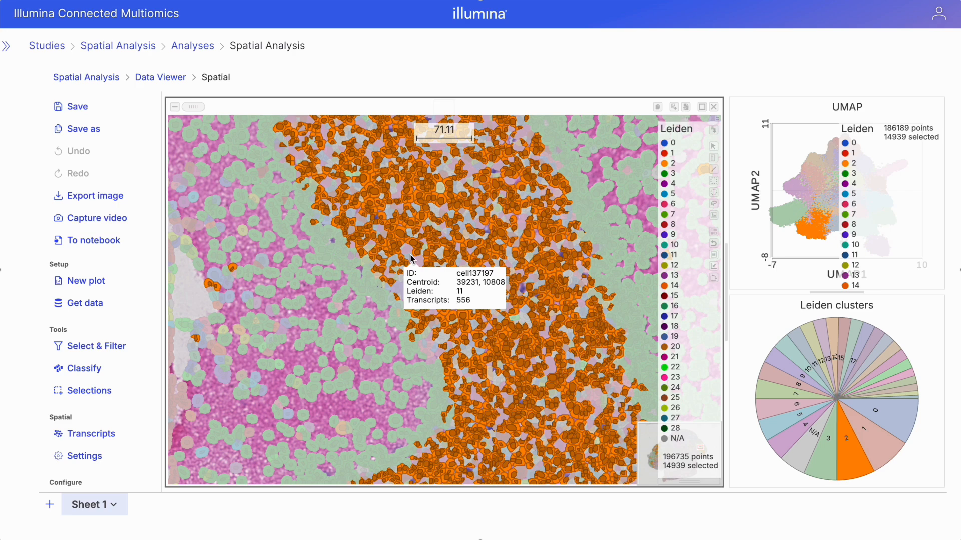
Step: Compare Leiden clusters 3 and 2 at their border by highlighting them alternately, ending on cluster 2
click(828, 444)
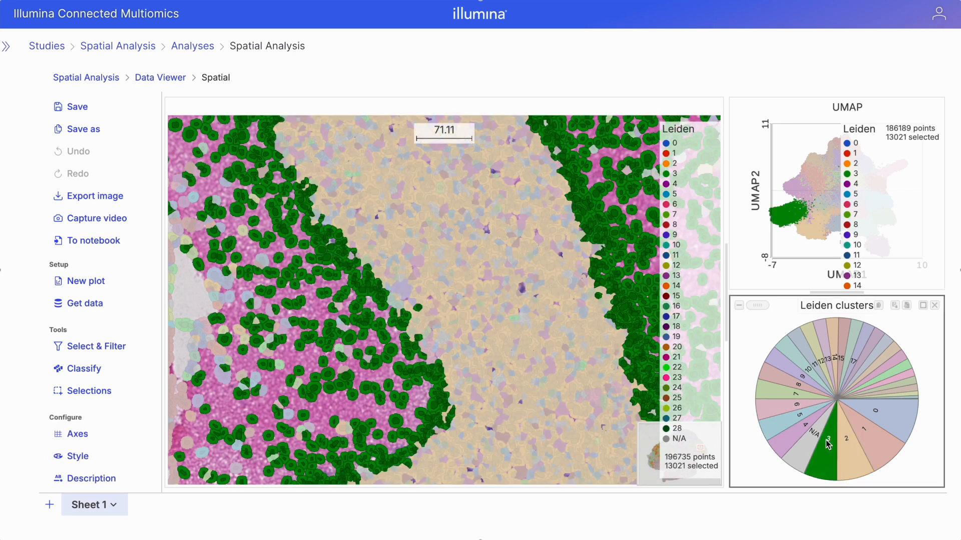
click(849, 452)
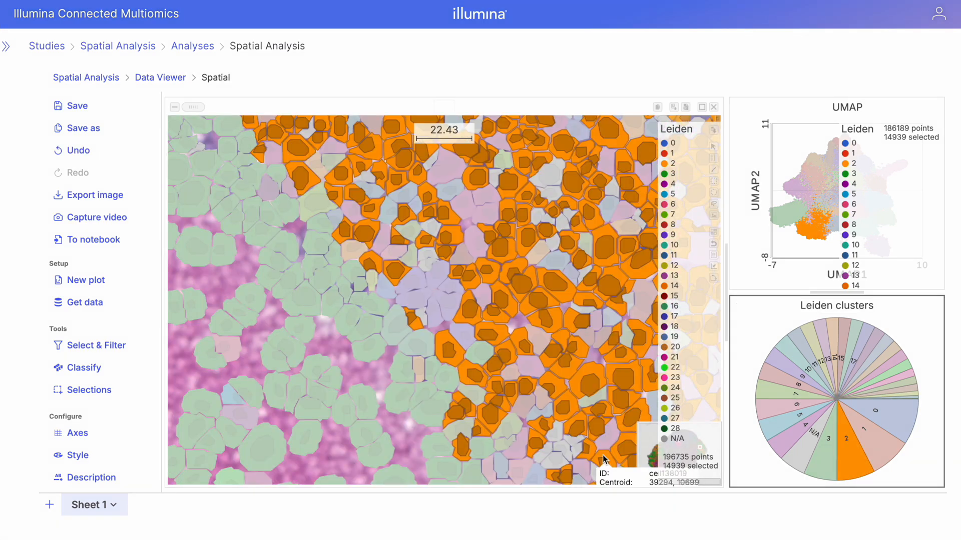
click(829, 447)
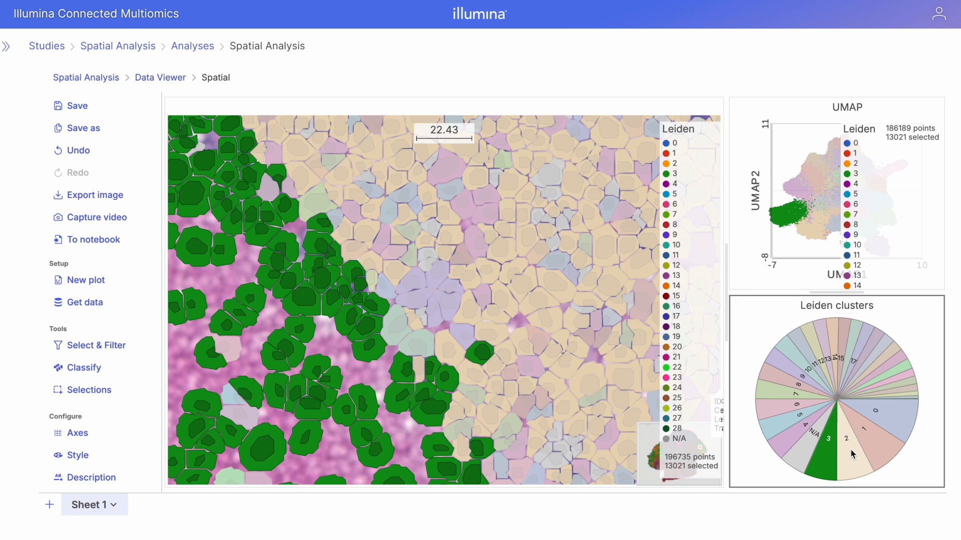
click(851, 452)
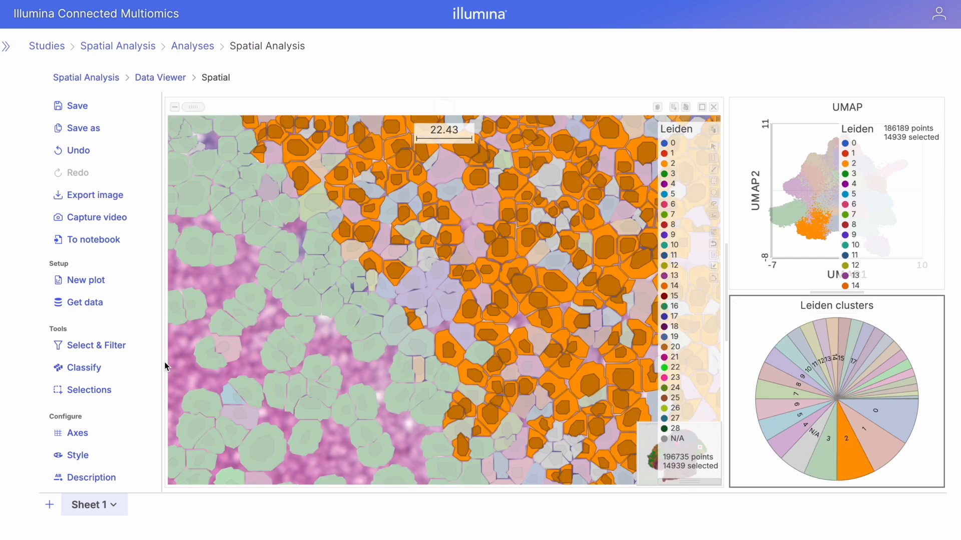
Step: Set the opacity of the cells in the spatial tissue plot to the maximum
click(73, 457)
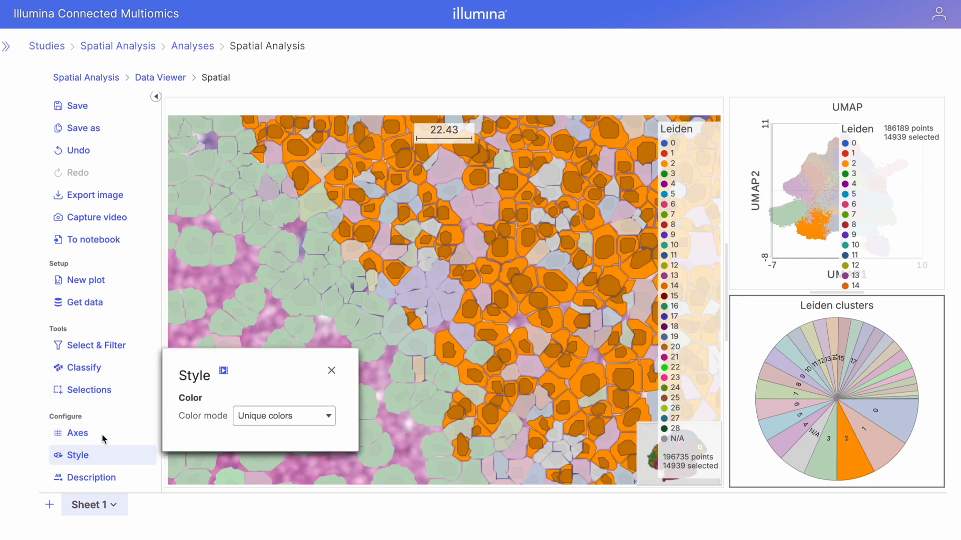
click(219, 285)
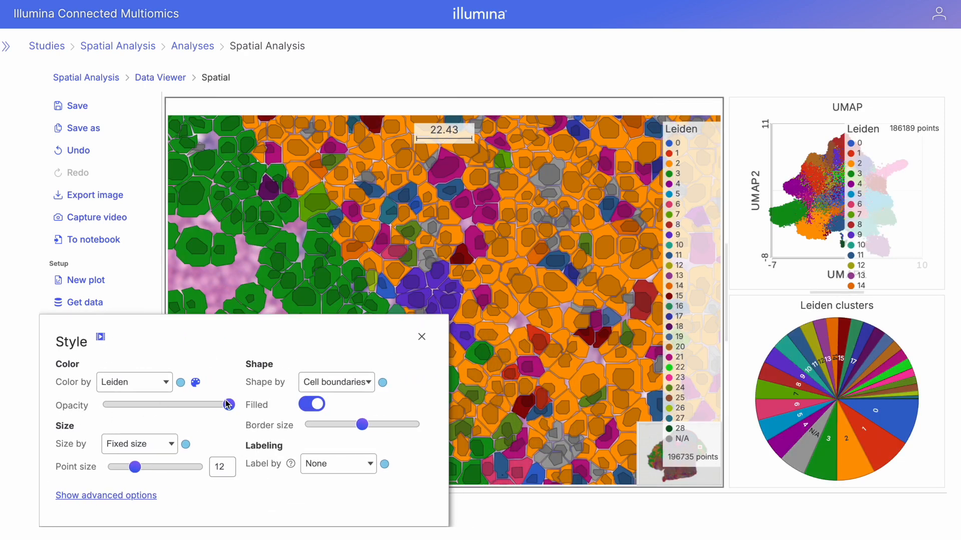
mouse_move(229, 405)
mouse_down()
mouse_move(112, 408)
mouse_move(232, 413)
mouse_up()
click(422, 338)
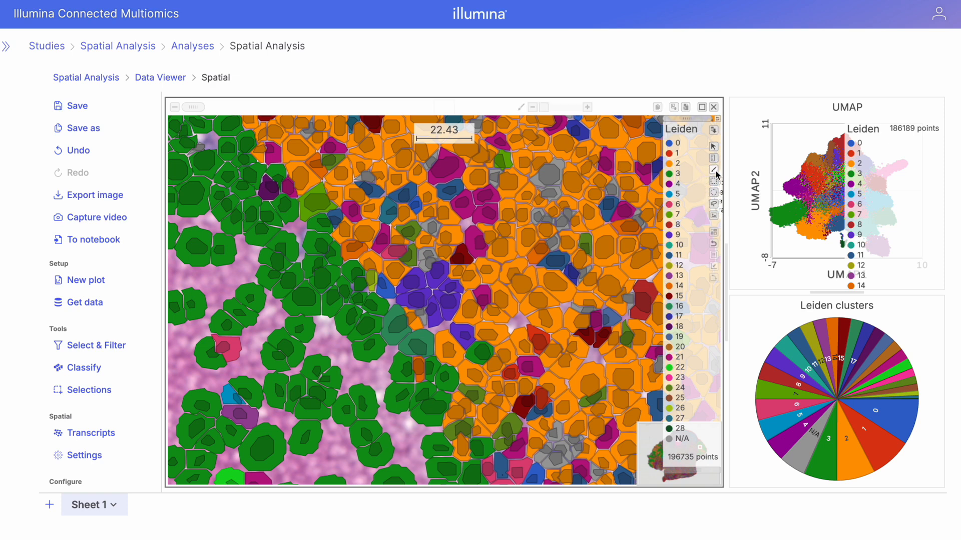
Step: Brush-select the small group of purple cluster 9 cells in the tissue plot, and clear the selection
click(436, 273)
mouse_move(437, 273)
mouse_down()
mouse_move(403, 281)
mouse_move(427, 317)
mouse_move(450, 308)
mouse_move(452, 289)
mouse_up()
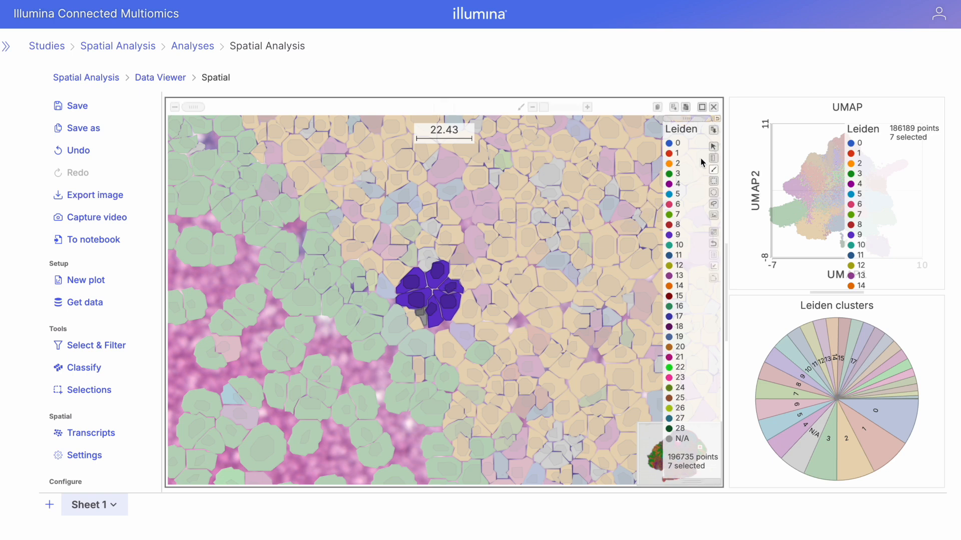
click(378, 371)
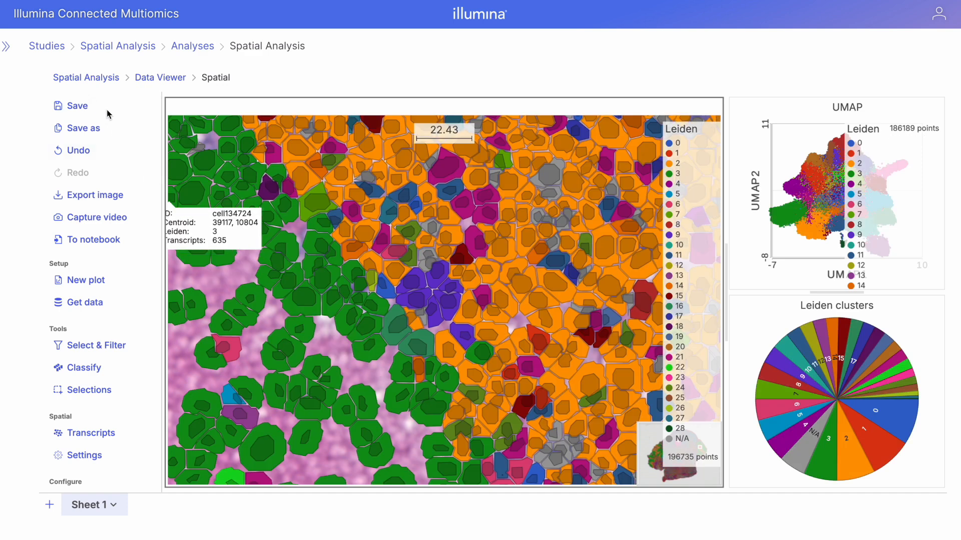
Step: Save the viewer session under the name Spatial
click(83, 128)
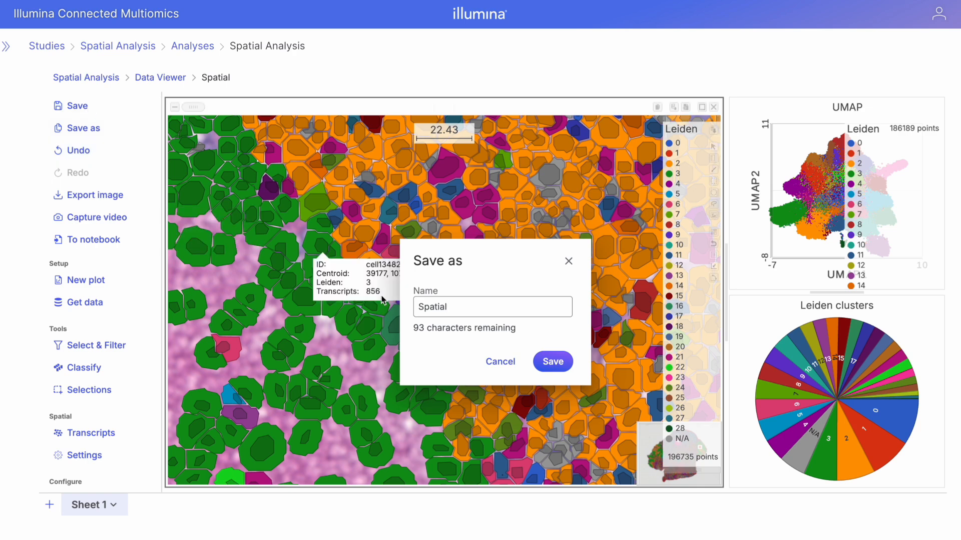
click(546, 364)
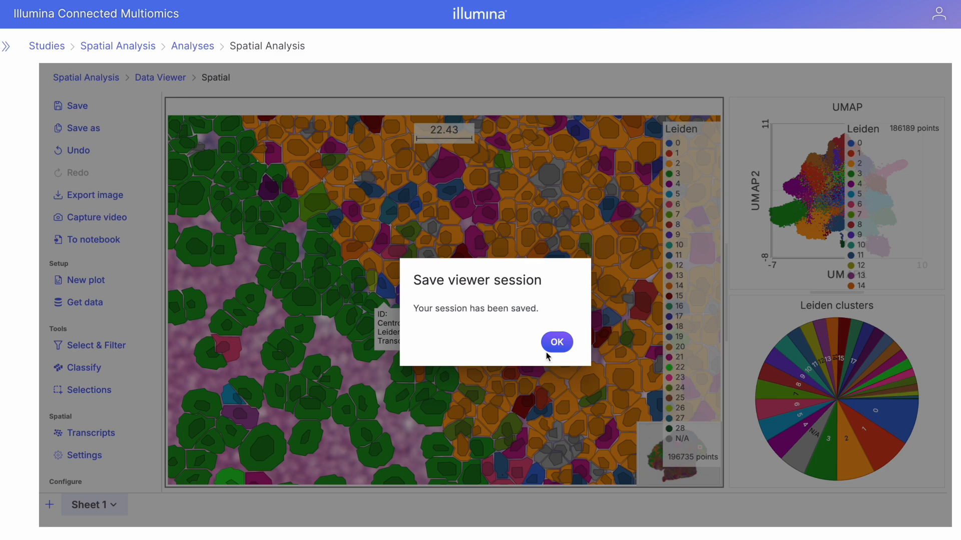
click(554, 347)
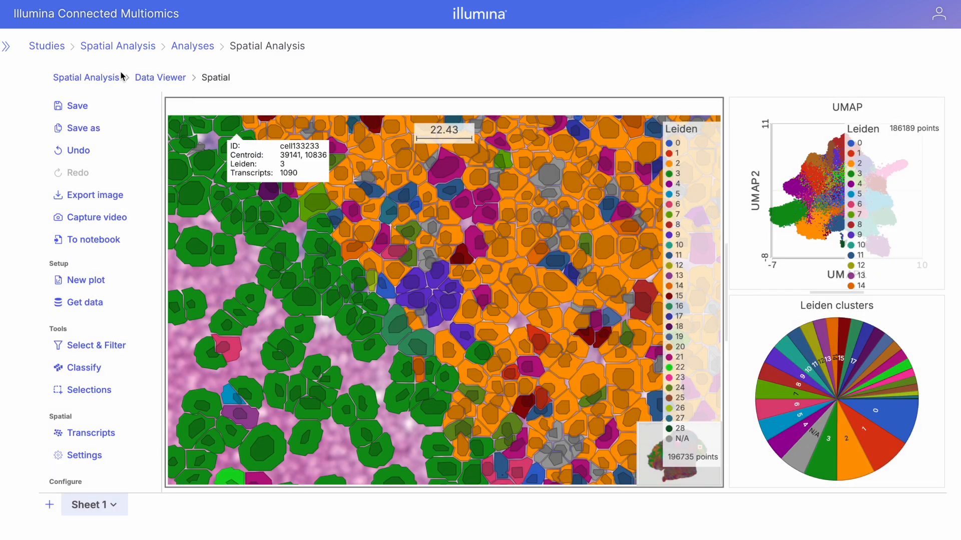
Step: Return to the analysis pipeline and open the rerun settings of the DRAGEN Spatial Transcriptome task in the Spatial - Cells branch
click(103, 81)
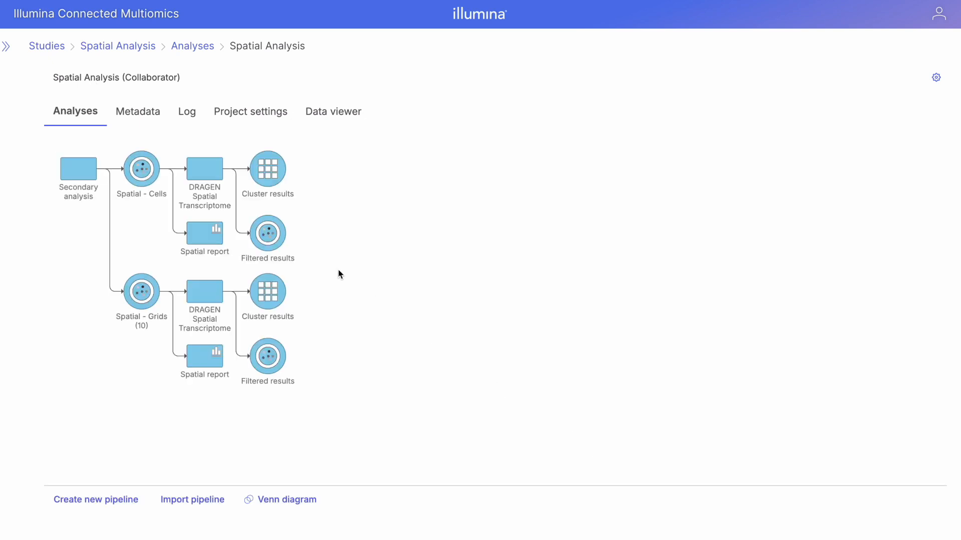
click(204, 177)
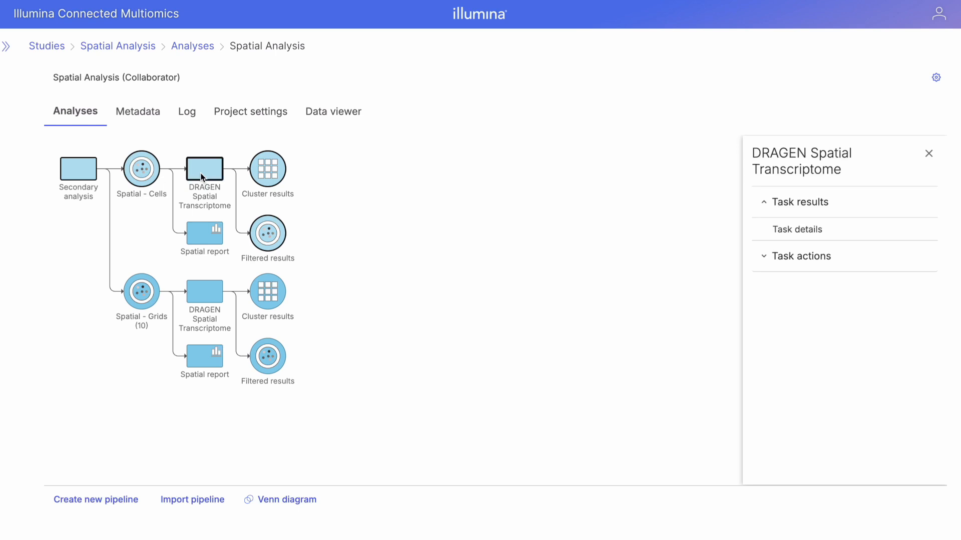
click(779, 257)
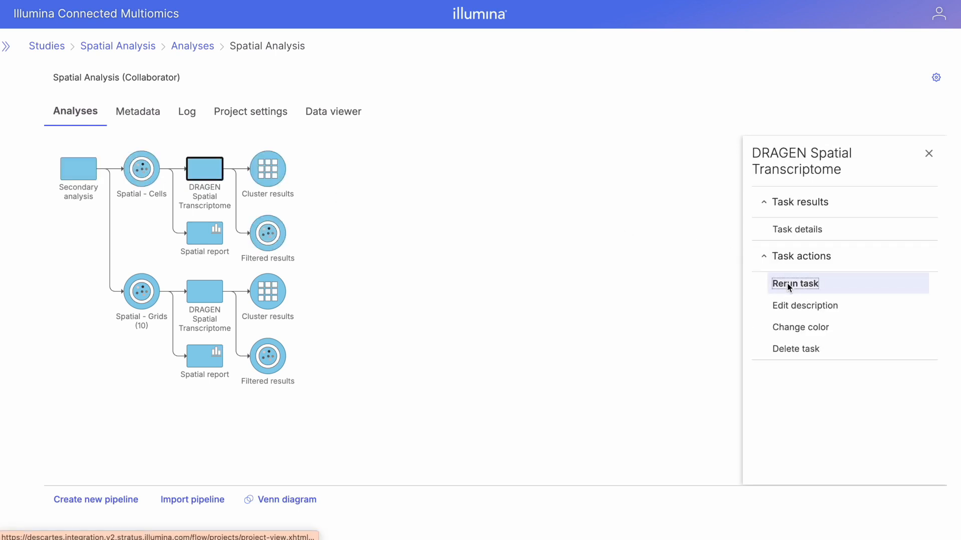
click(795, 284)
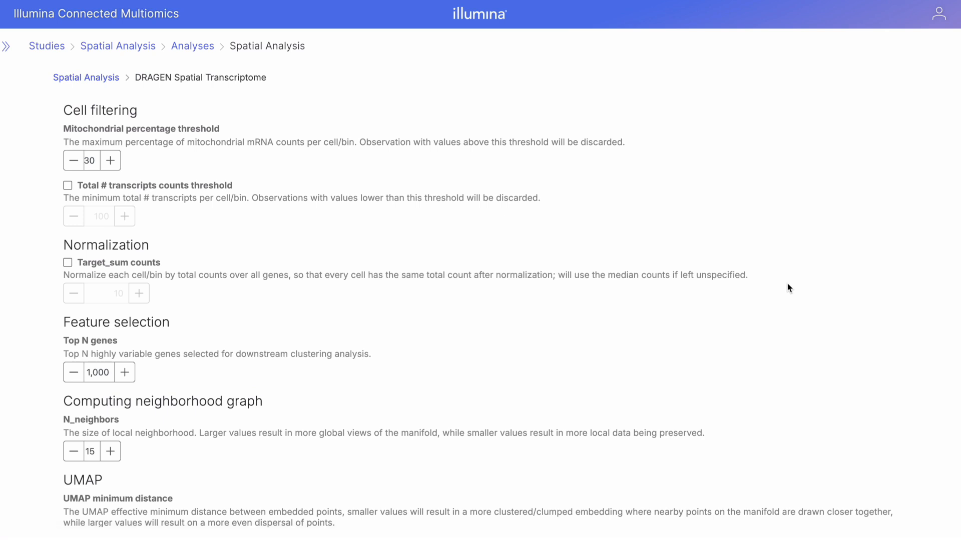
Step: Set the mitochondrial percentage threshold to 15 and the top N genes to 2,000
click(74, 162)
click(74, 161)
click(74, 161)
click(38, 160)
scroll(37, 181, down, 1)
scroll(37, 179, up, 1)
click(93, 376)
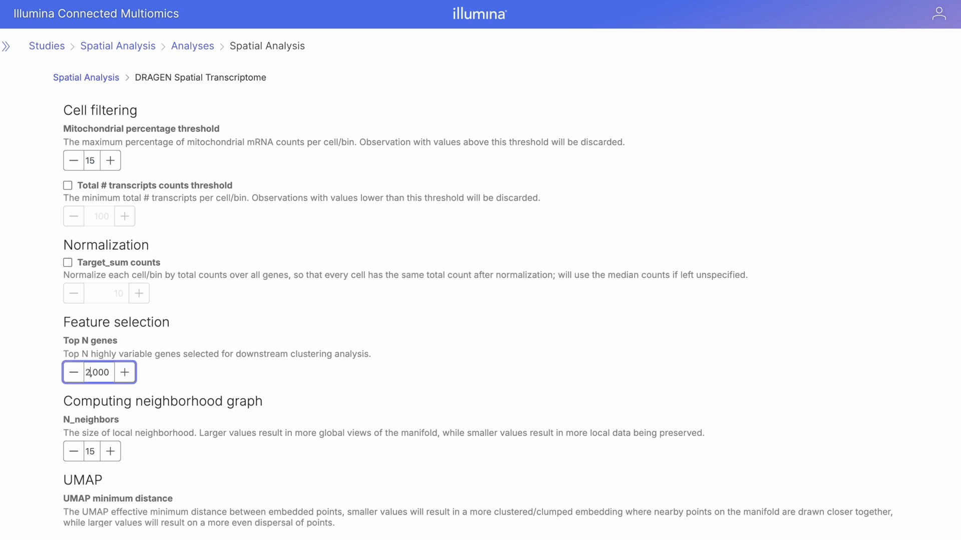
click(208, 376)
Step: Set the Leiden resolution to 0.5 and start the rerun of the task
scroll(208, 376, down, 4)
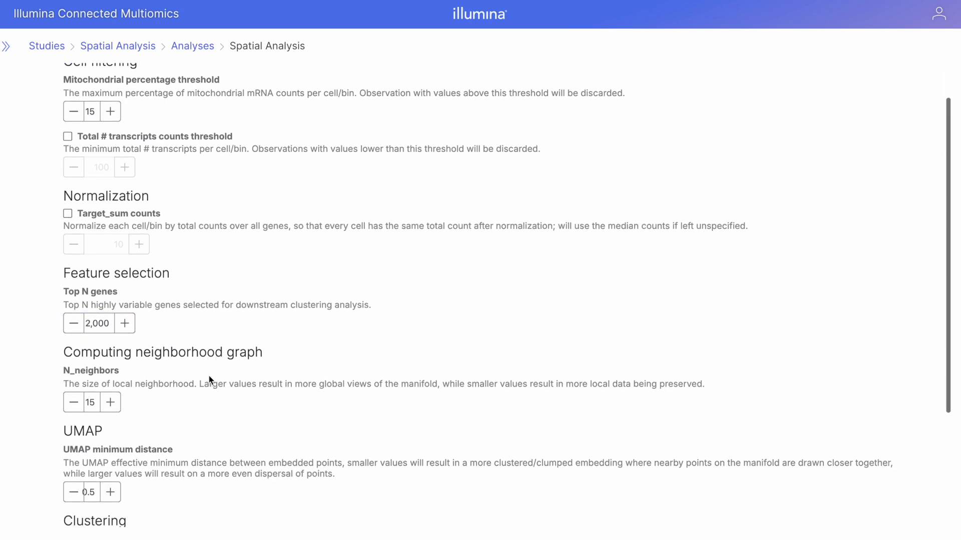
scroll(209, 376, down, 1)
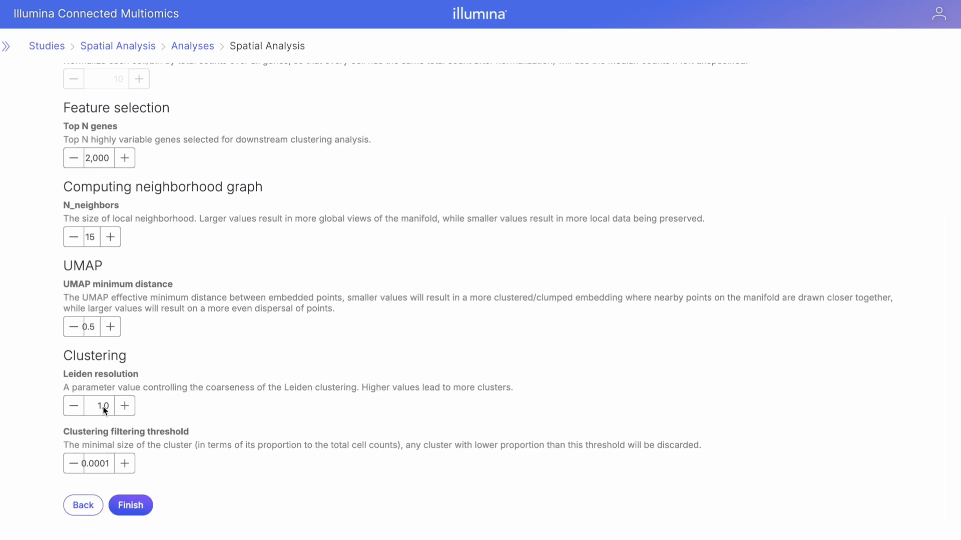
text(0.5)
click(140, 512)
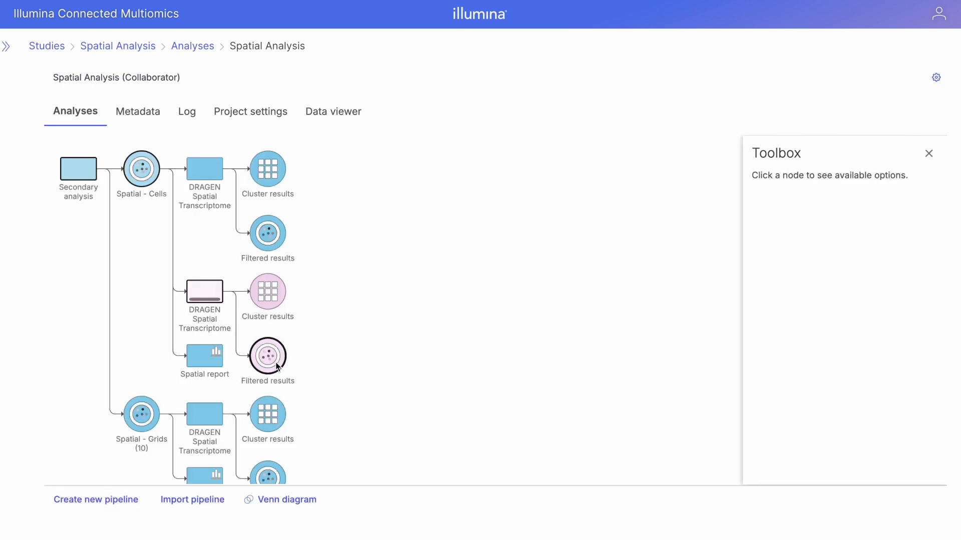
Step: Review the task categories available for the rerun's Filtered results node
click(275, 362)
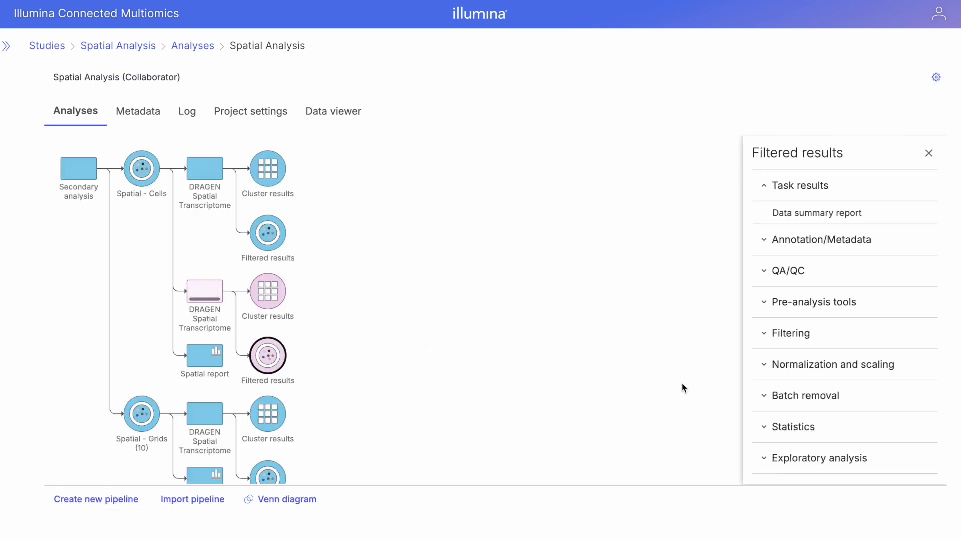
scroll(834, 379, down, 5)
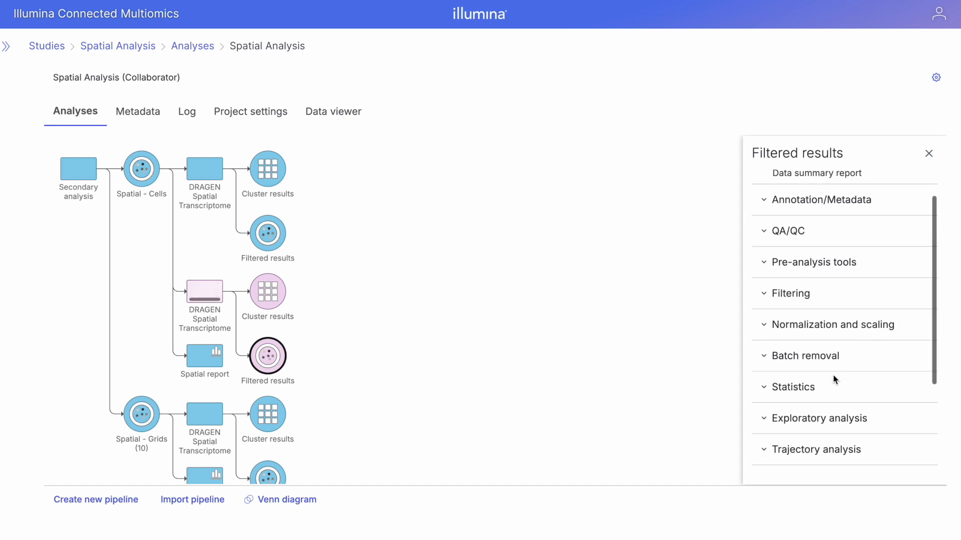
scroll(834, 380, down, 1)
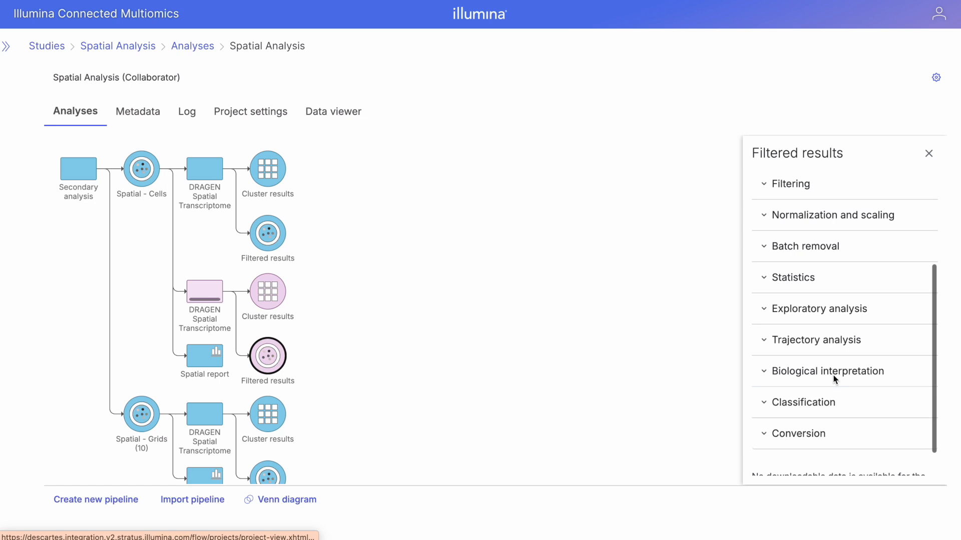
Step: Open the settings of the Scanpy ScType classification task for the rerun's Filtered results node
scroll(834, 380, down, 1)
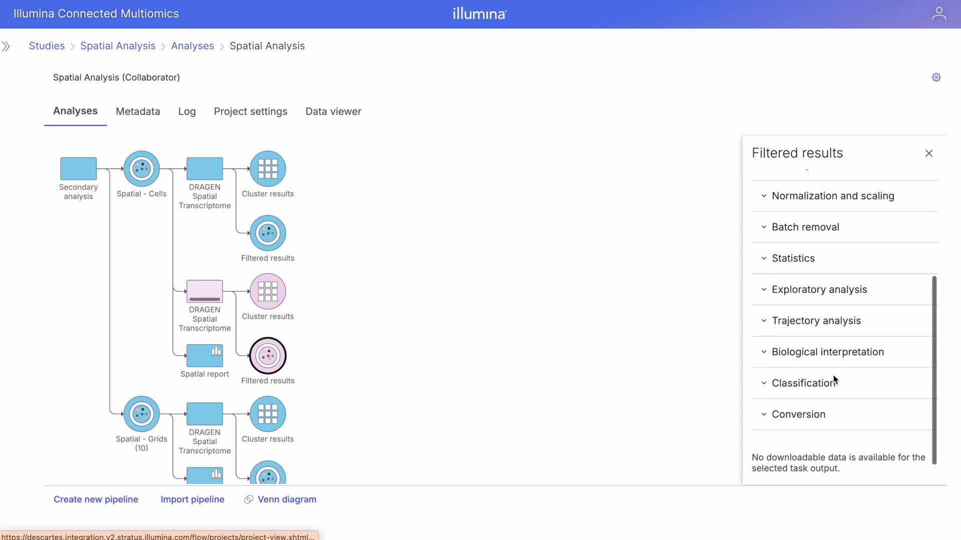
click(796, 374)
scroll(794, 376, down, 1)
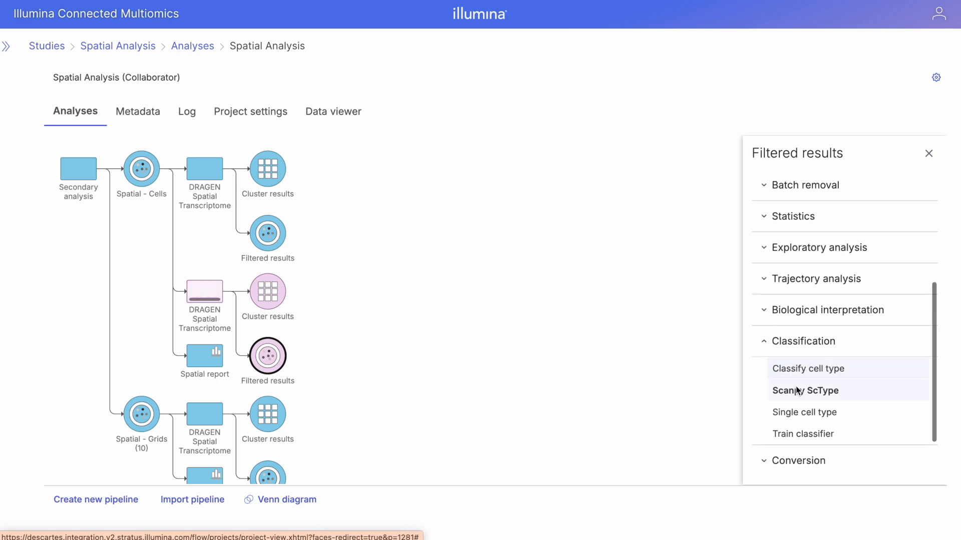
click(797, 391)
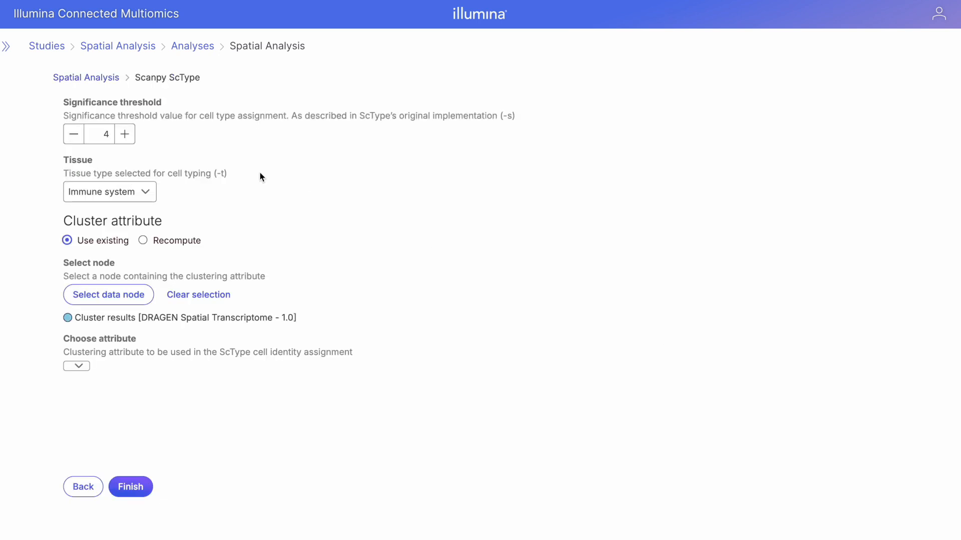
Step: Set the ScType significance threshold to 20 and the tissue type to Brain
click(125, 134)
click(125, 134)
click(126, 134)
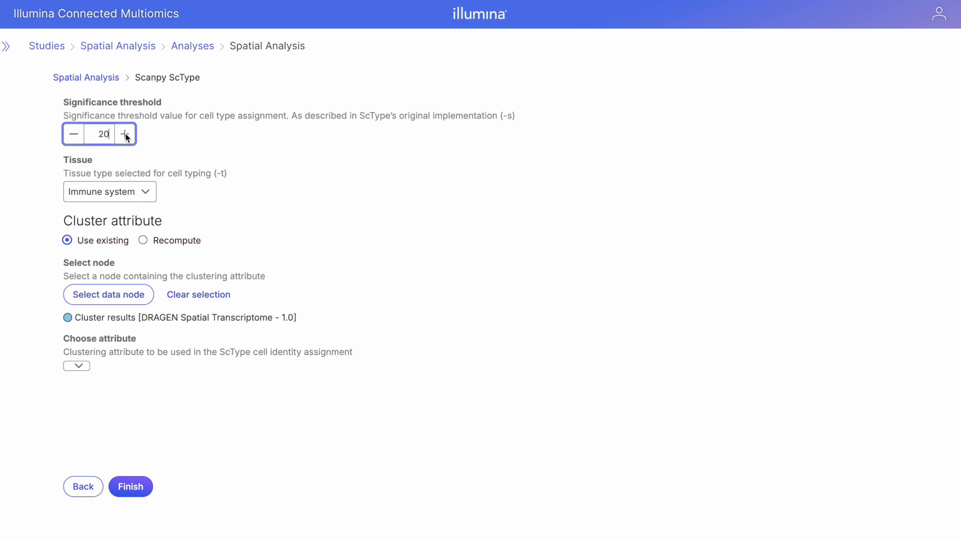
click(149, 144)
click(145, 193)
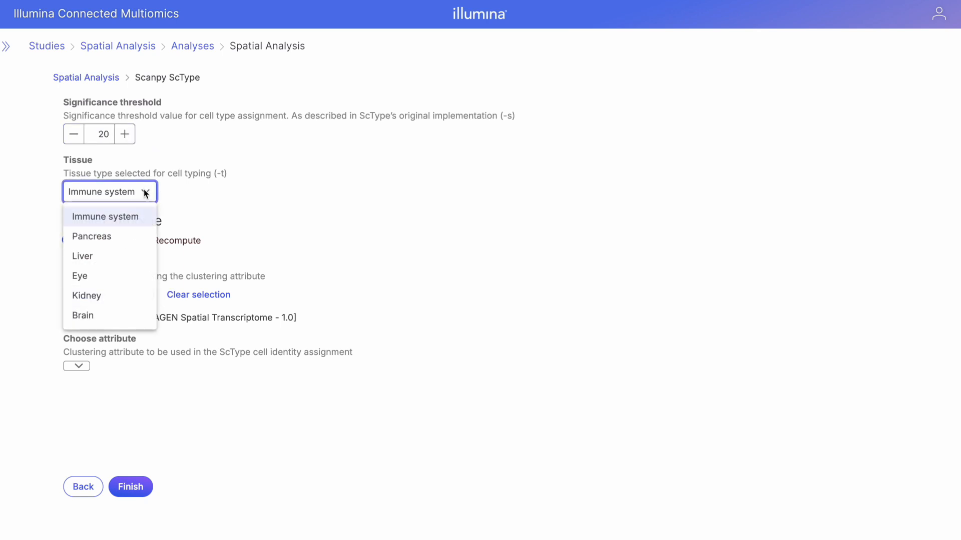
scroll(139, 240, down, 3)
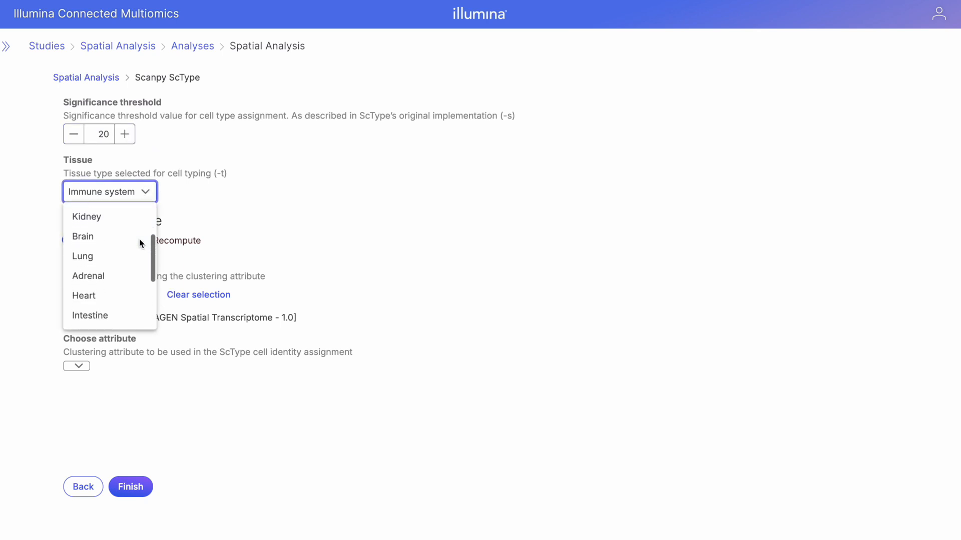
click(128, 240)
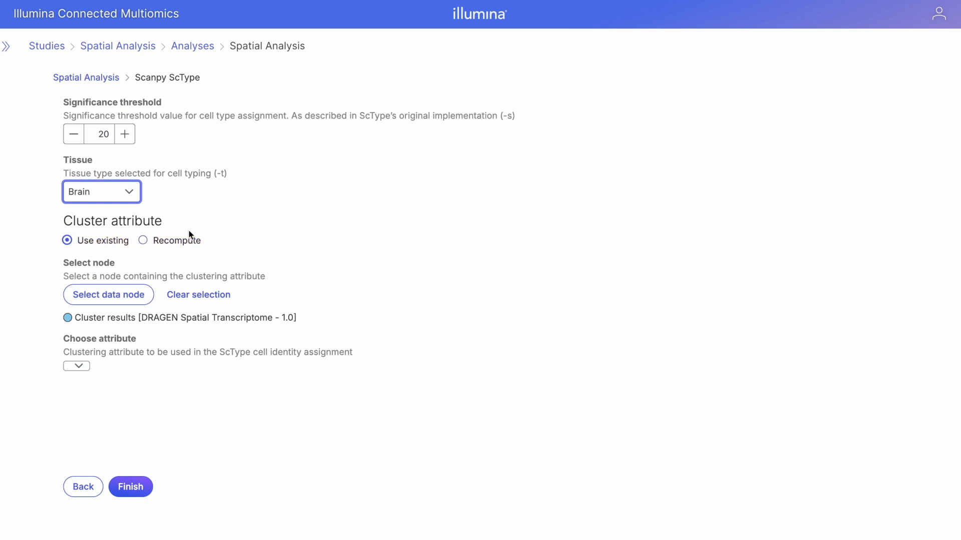
Step: Choose to recompute the cluster attribute with a clustering resolution of 0.5 and start the Scanpy ScType task
click(143, 240)
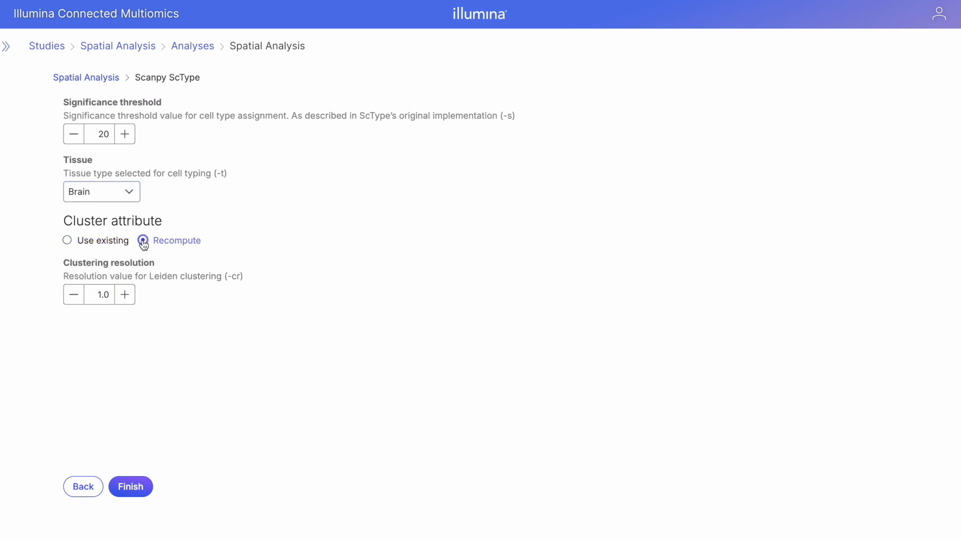
double_click(105, 298)
text(0.5)
click(140, 489)
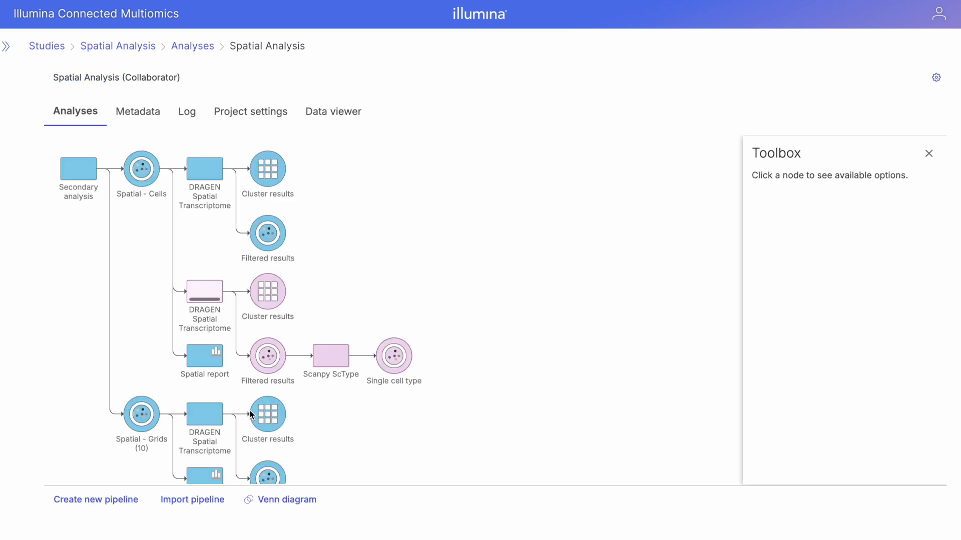
Step: Open the Compute biomarkers settings for the Single cell type node
click(404, 366)
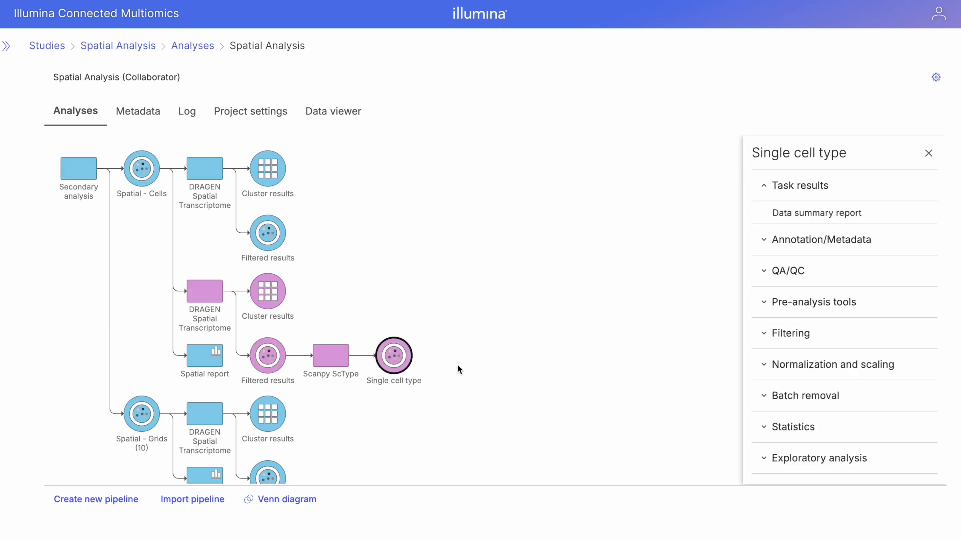
click(785, 428)
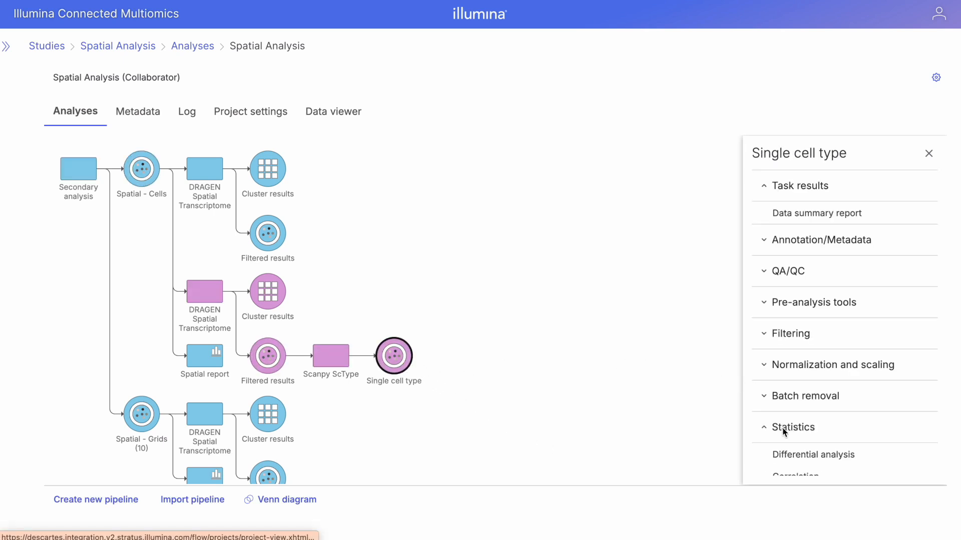
scroll(784, 431, down, 3)
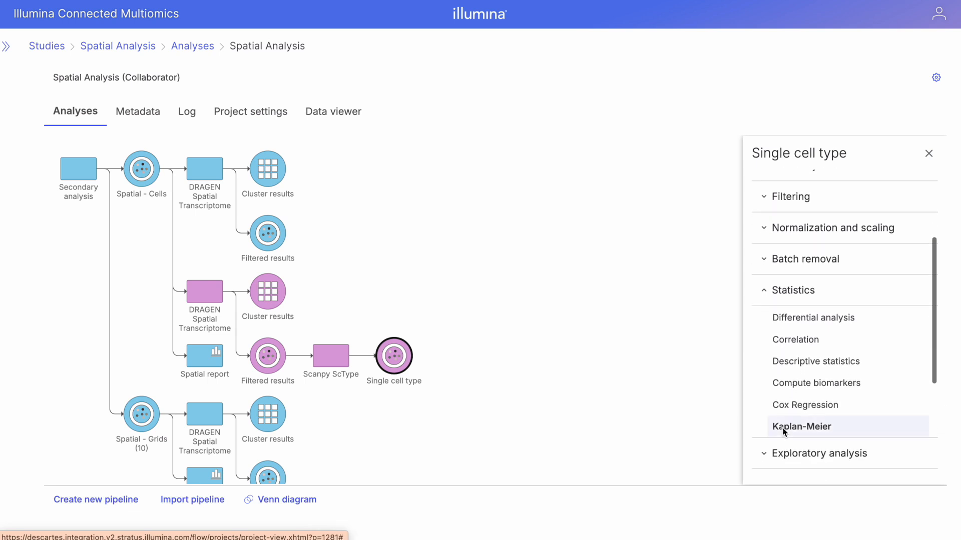
click(789, 390)
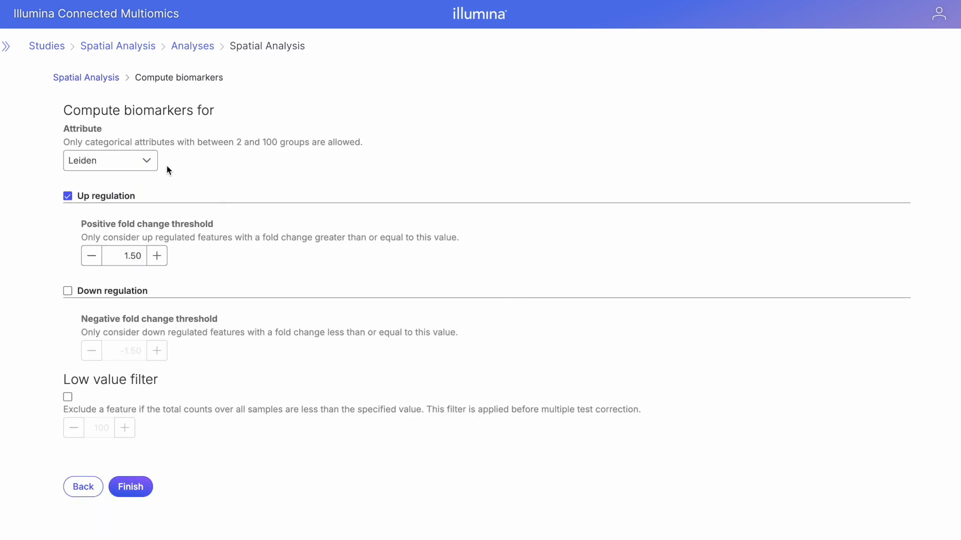
Step: Compute biomarkers for the sctype_classification attribute with only up regulation selected
click(152, 168)
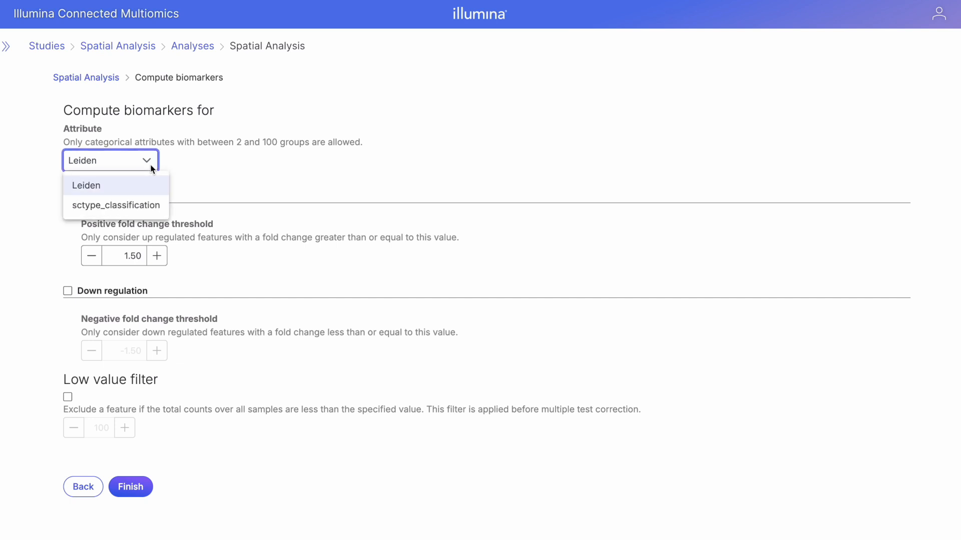
click(146, 205)
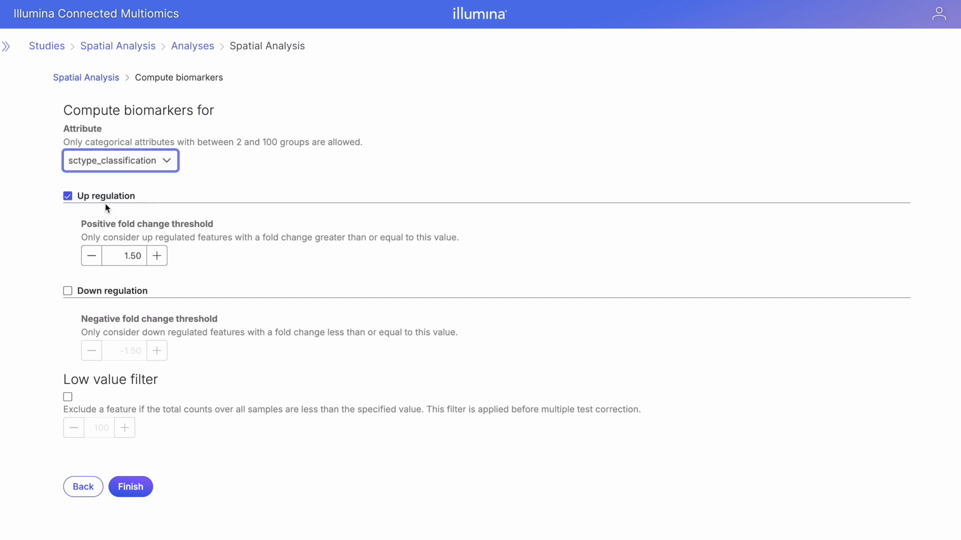
click(68, 291)
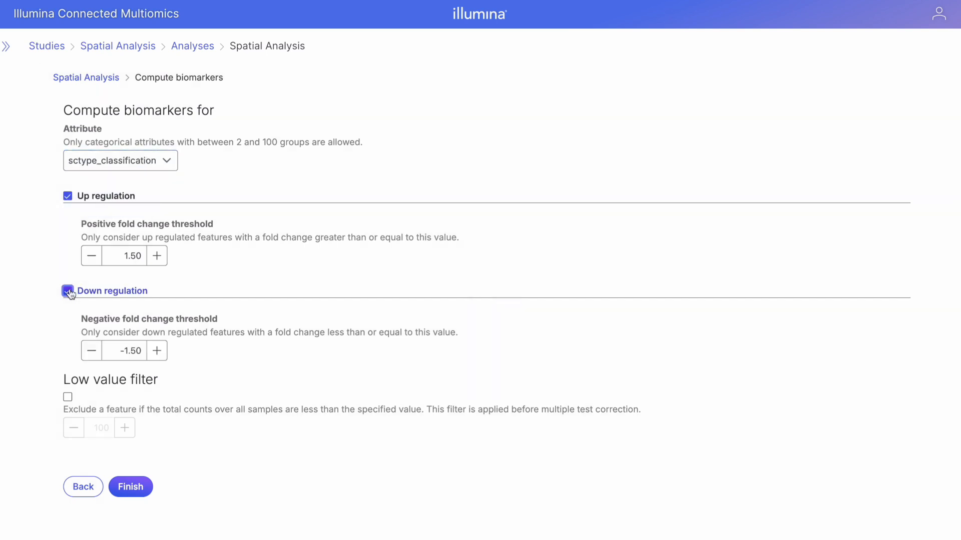
click(69, 292)
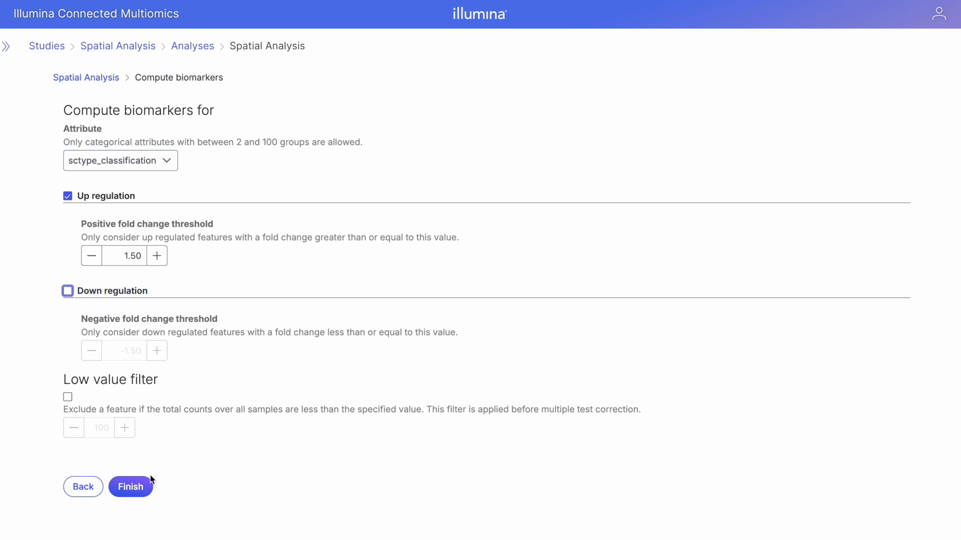
click(142, 491)
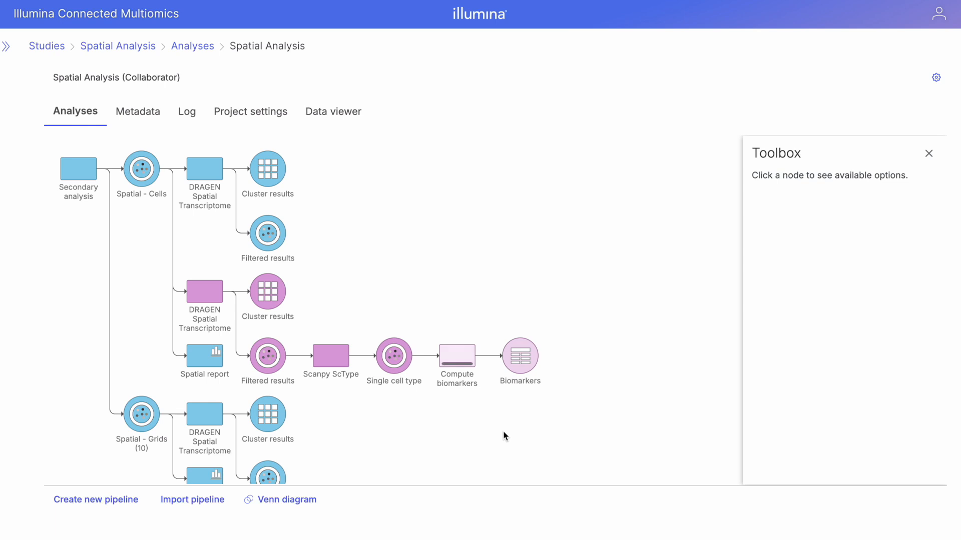
Step: Open the Spatial report of the Spatial - Cells branch and bring up the tissue image's style settings
double_click(204, 358)
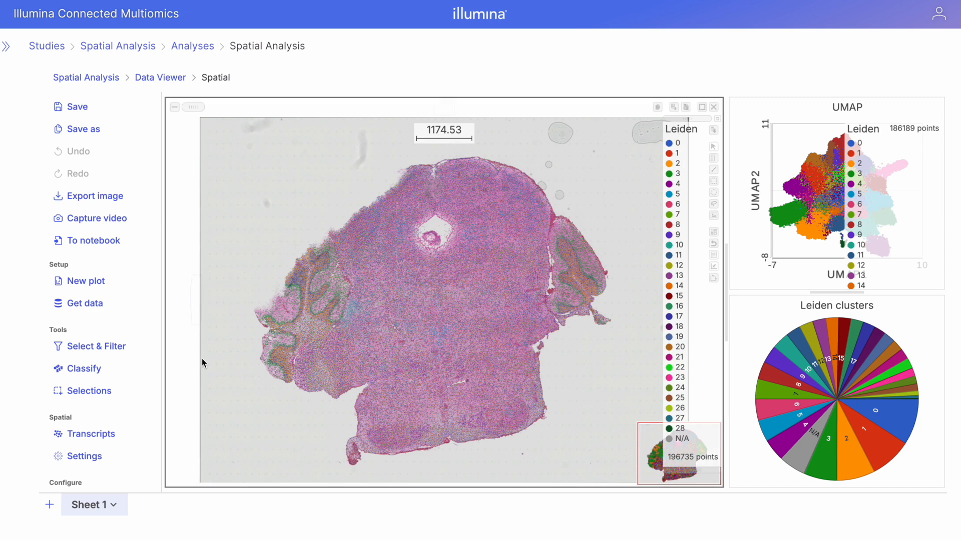
scroll(88, 374, down, 2)
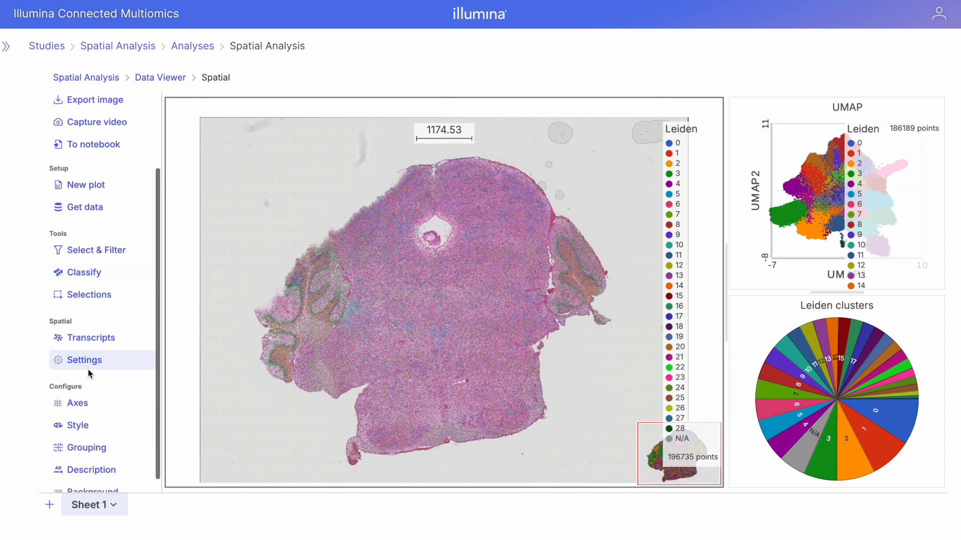
click(85, 422)
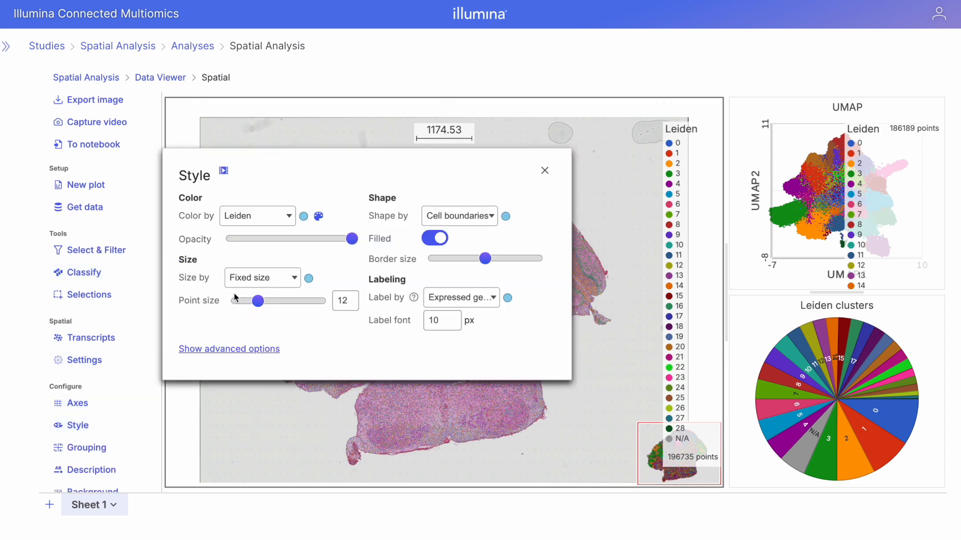
Step: Color the tissue image by sctype_classification from the Single cell type node and apply the same coloring to the UMAP
click(303, 216)
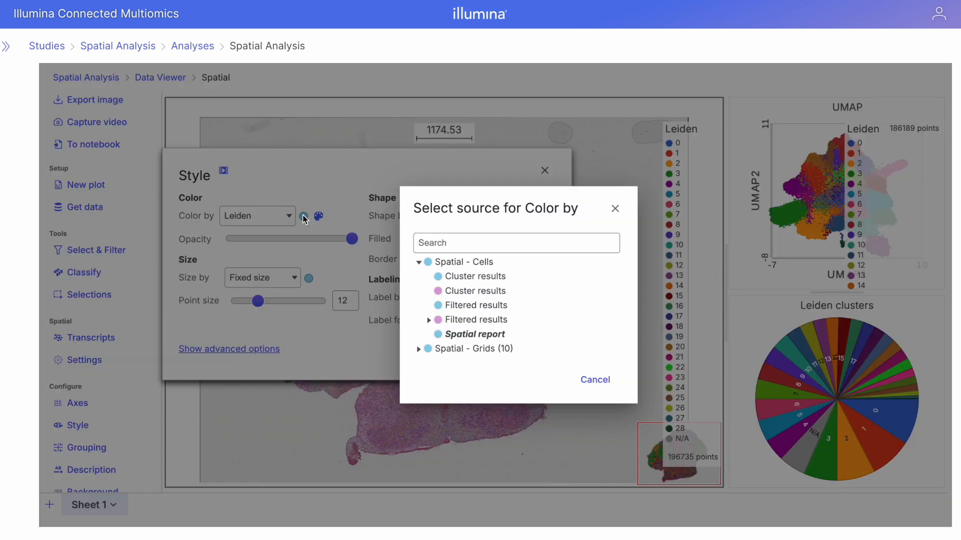
click(429, 320)
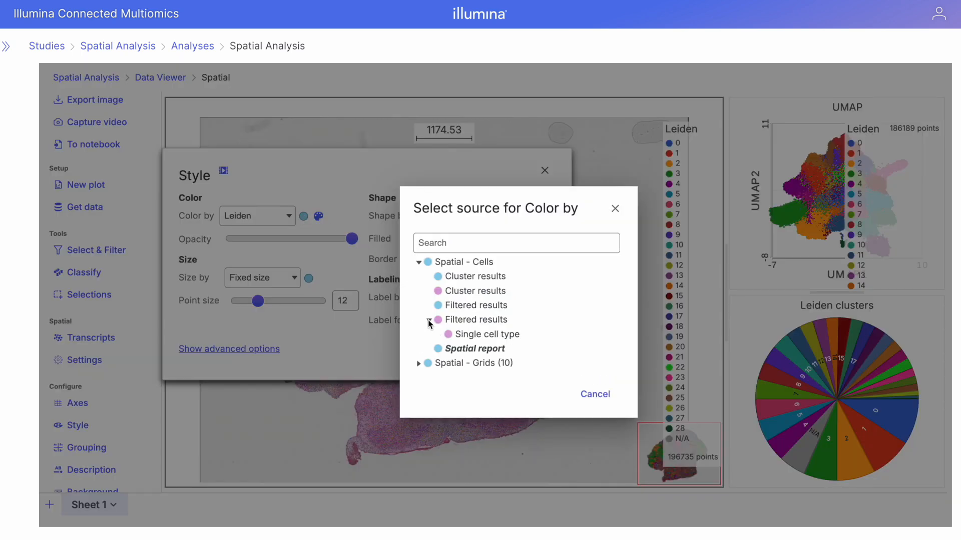
click(464, 335)
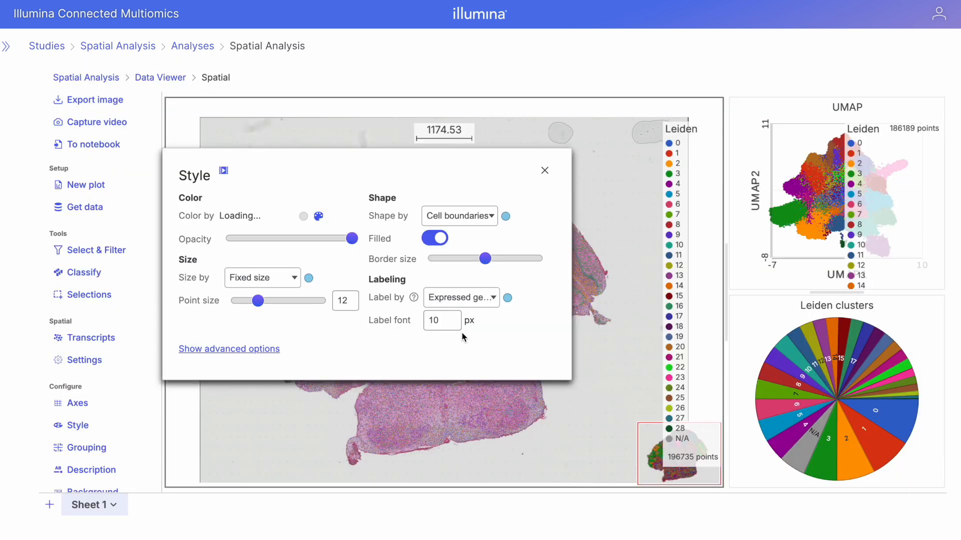
click(256, 219)
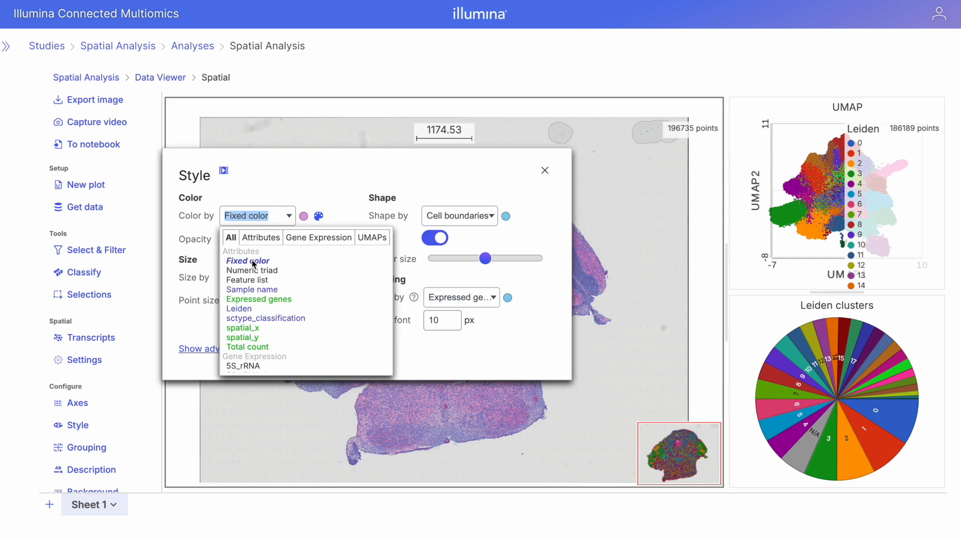
click(254, 319)
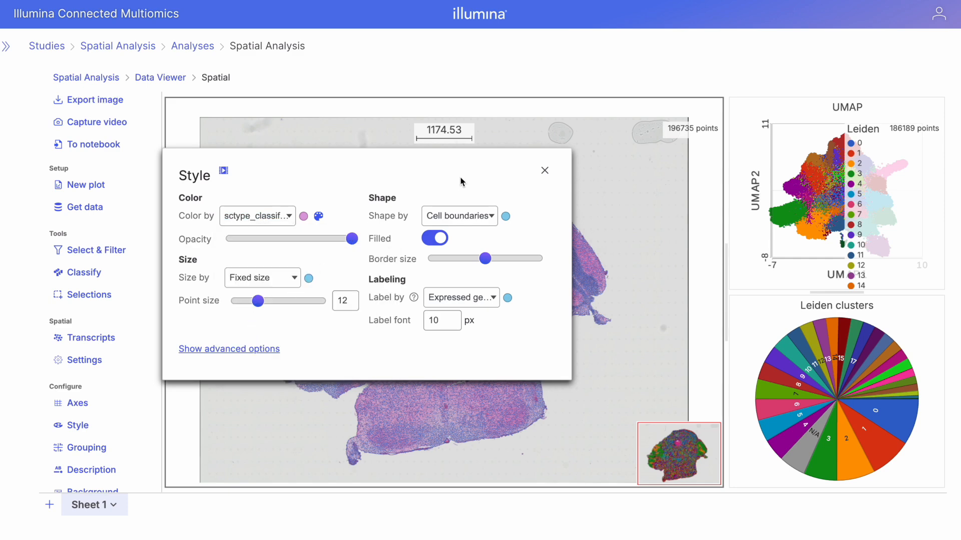
click(544, 171)
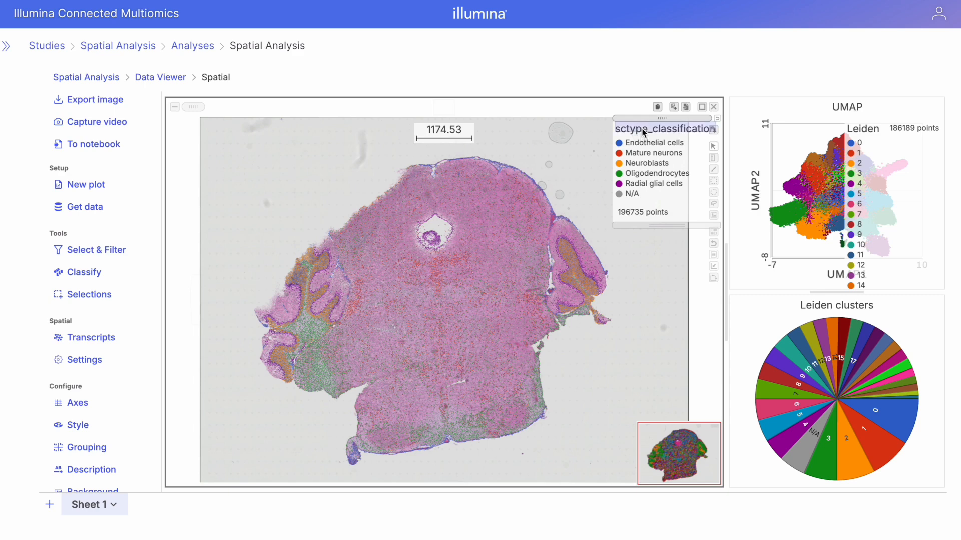
drag(644, 131, 864, 149)
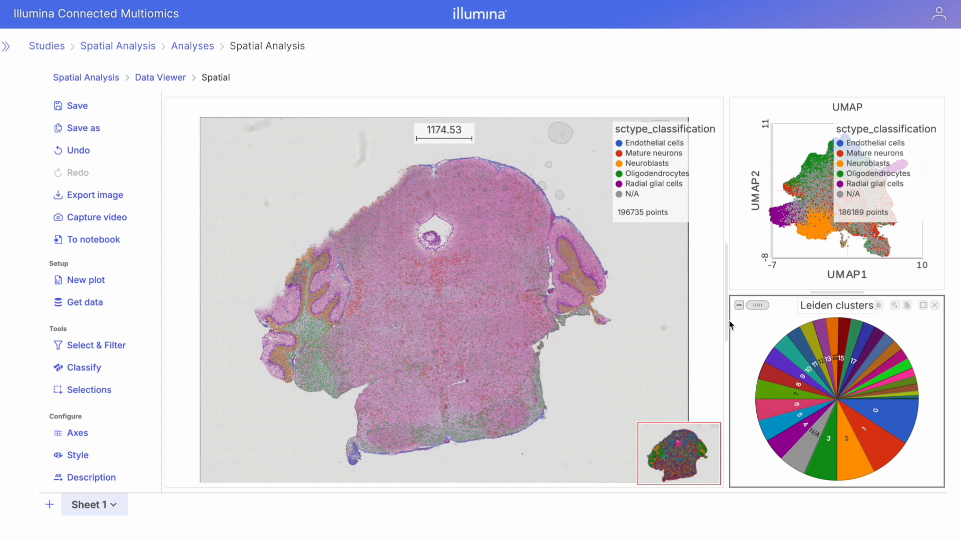
Step: Replace the Leiden data in the pie chart with sctype_classification from the Single cell type node
click(93, 433)
click(349, 360)
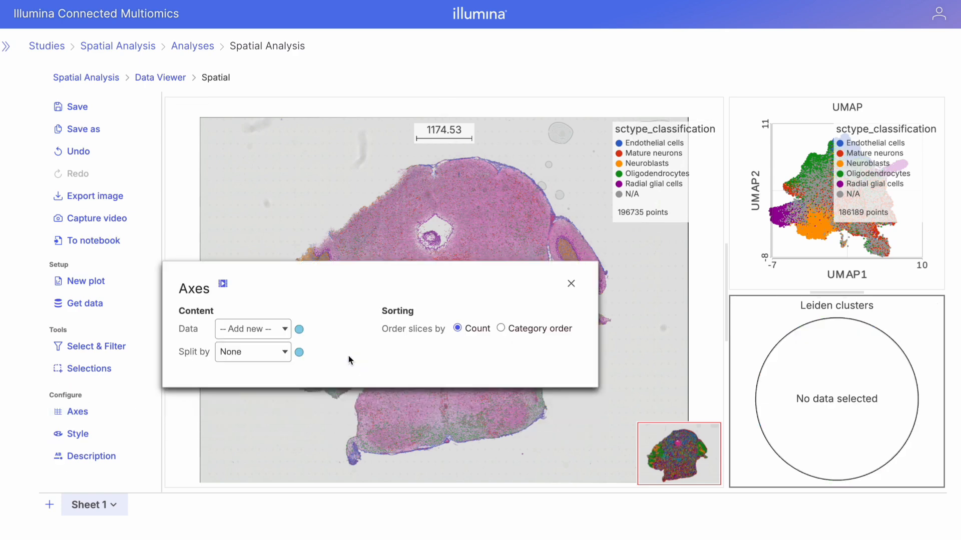
click(299, 330)
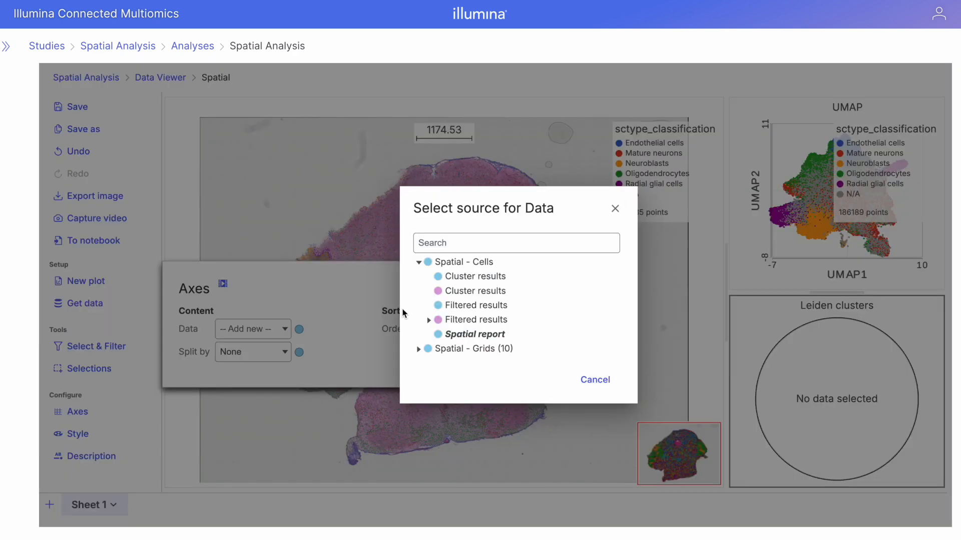
click(429, 320)
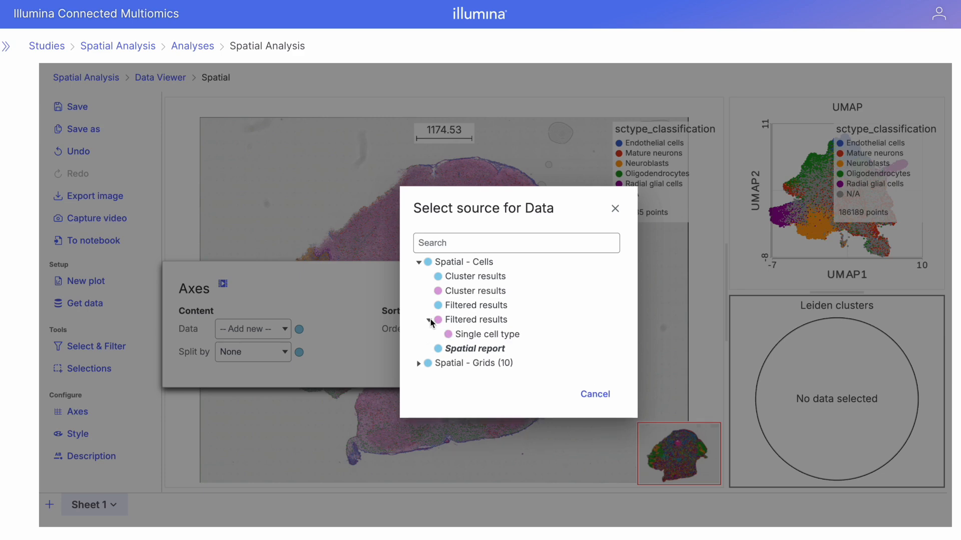
click(470, 333)
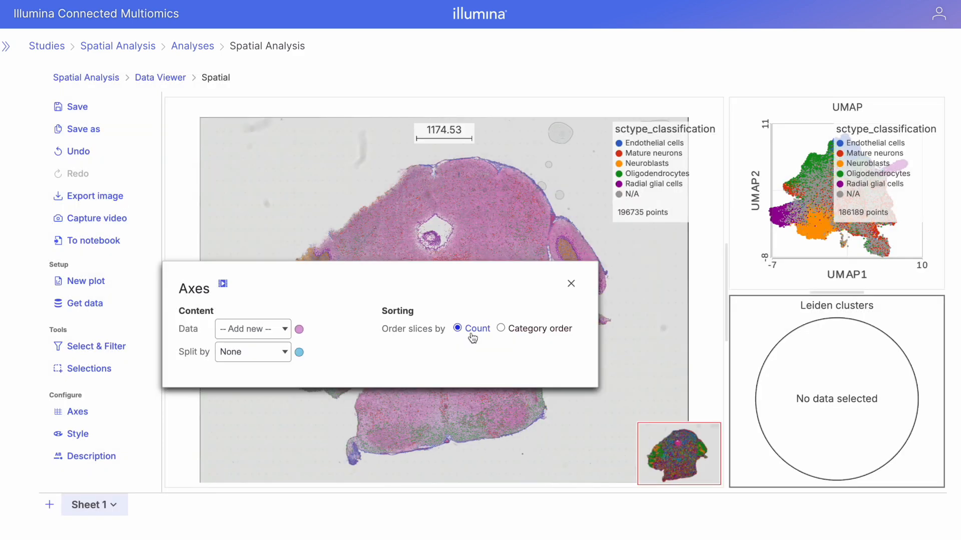
click(266, 328)
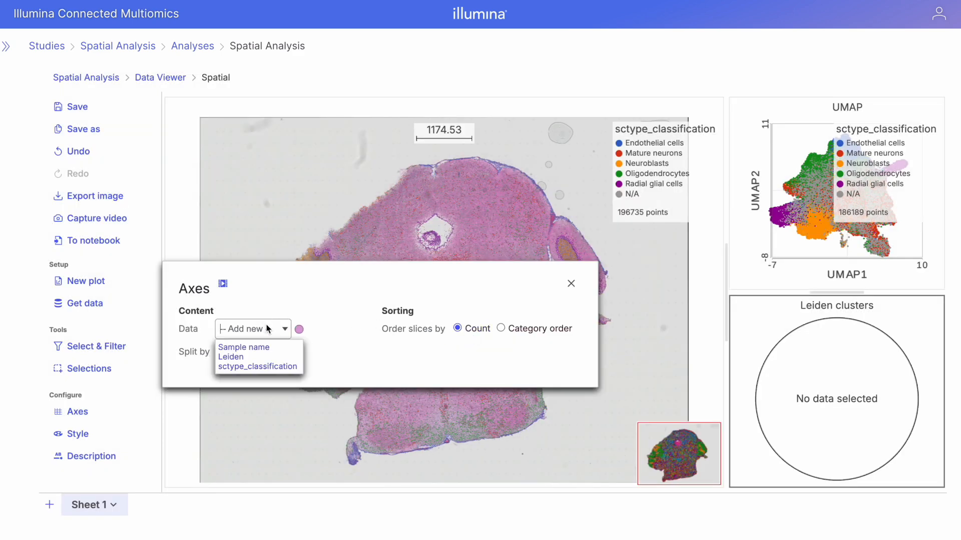
click(242, 367)
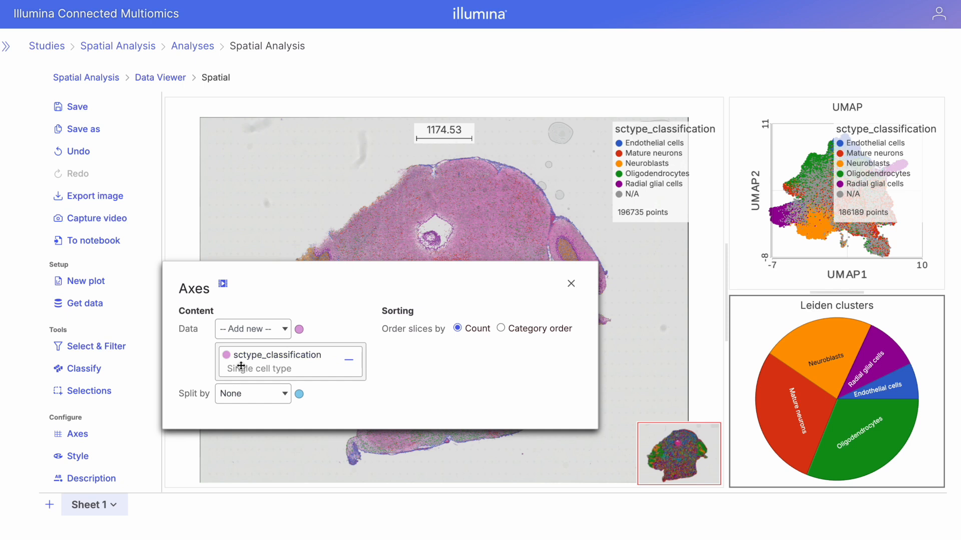
click(571, 284)
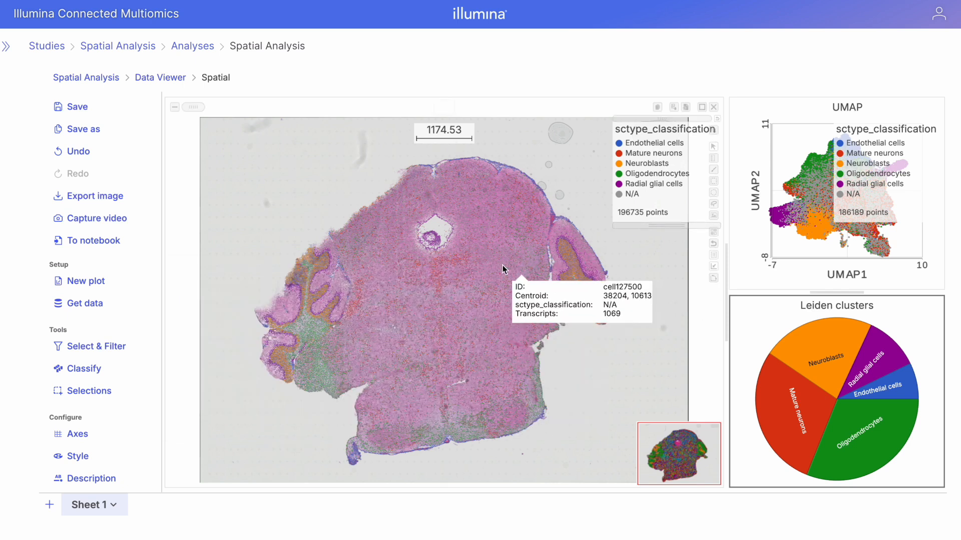
Step: Add a table of the Biomarkers data beneath the tissue image and enlarge the image's pane so the table takes less height
click(100, 282)
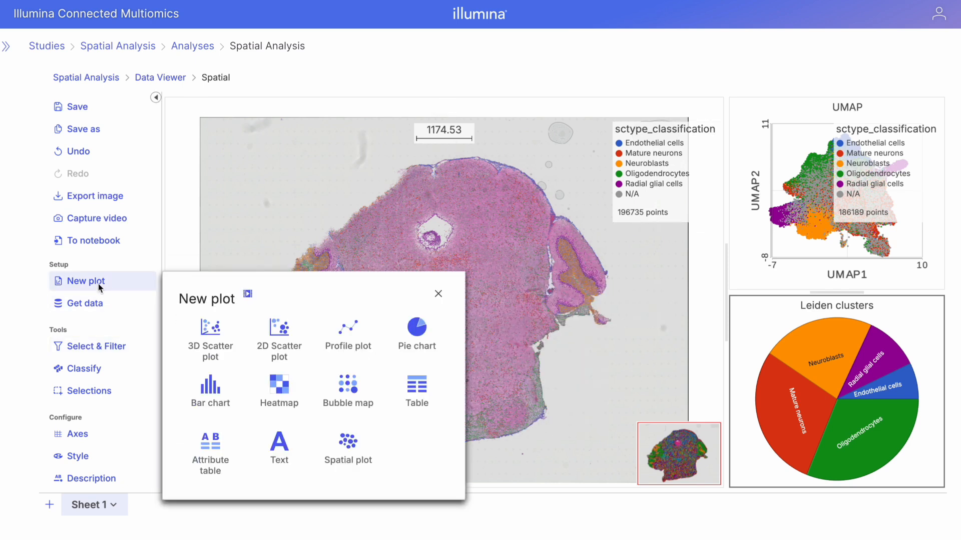
drag(271, 283, 753, 118)
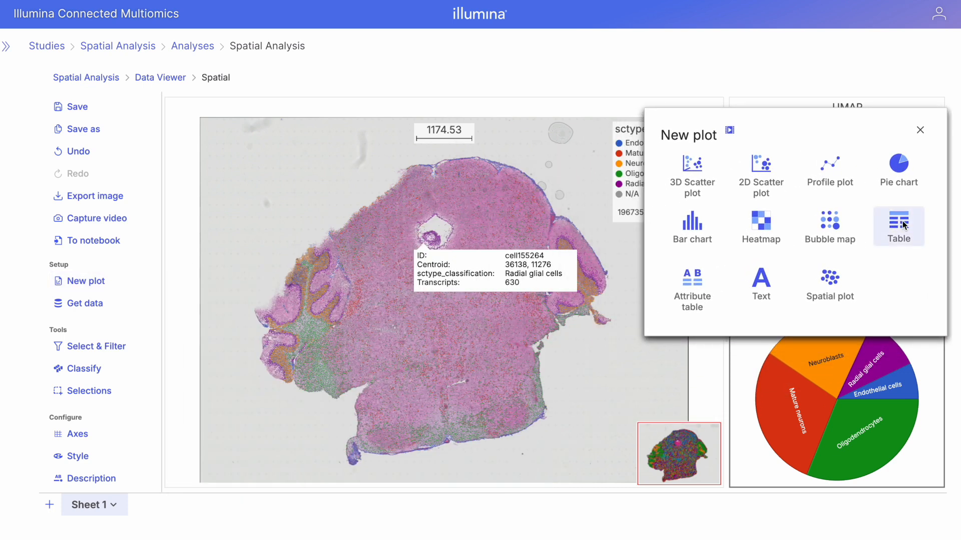
drag(904, 225, 433, 328)
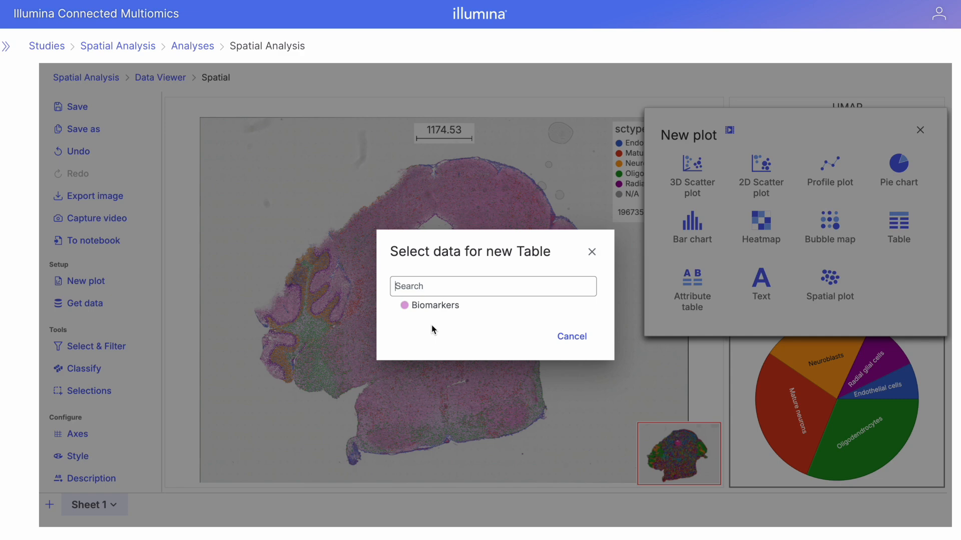
click(429, 304)
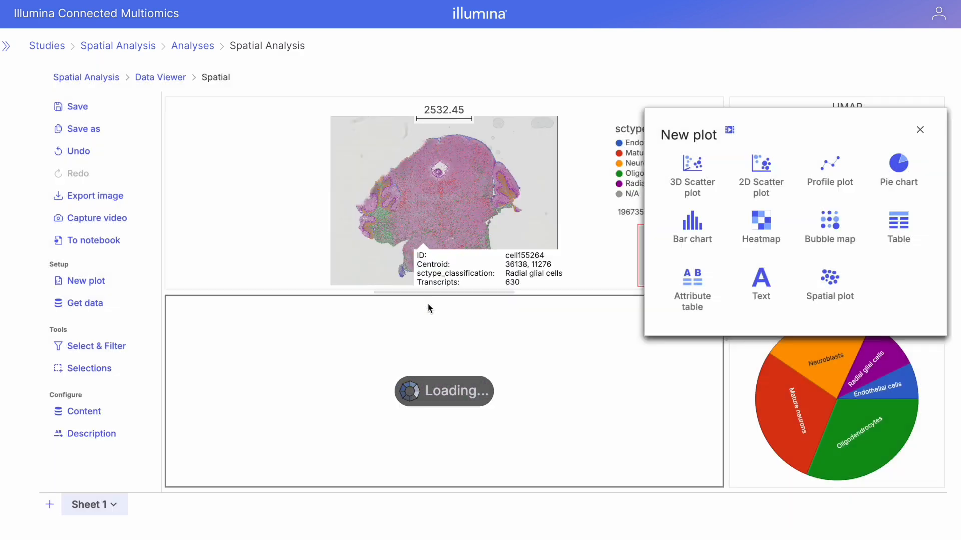
drag(436, 294, 431, 393)
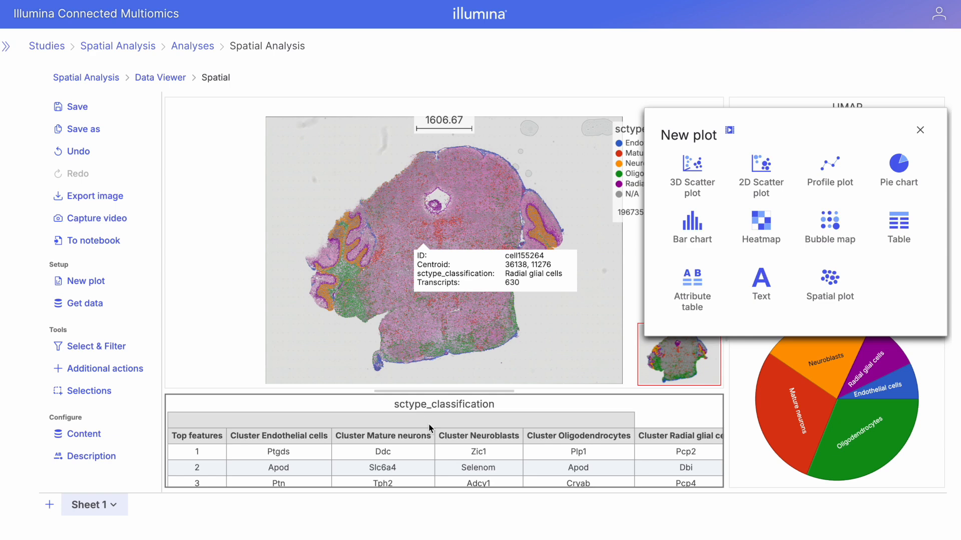
click(920, 131)
Step: Highlight the Neuroblasts, Mature neurons and Radial glial cells one after another across the plots from the pie chart
click(812, 368)
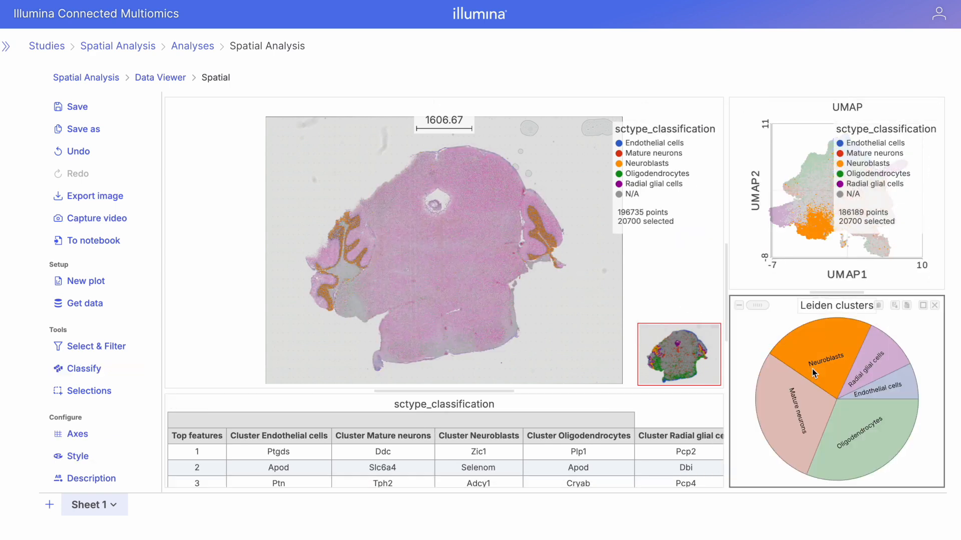
click(780, 414)
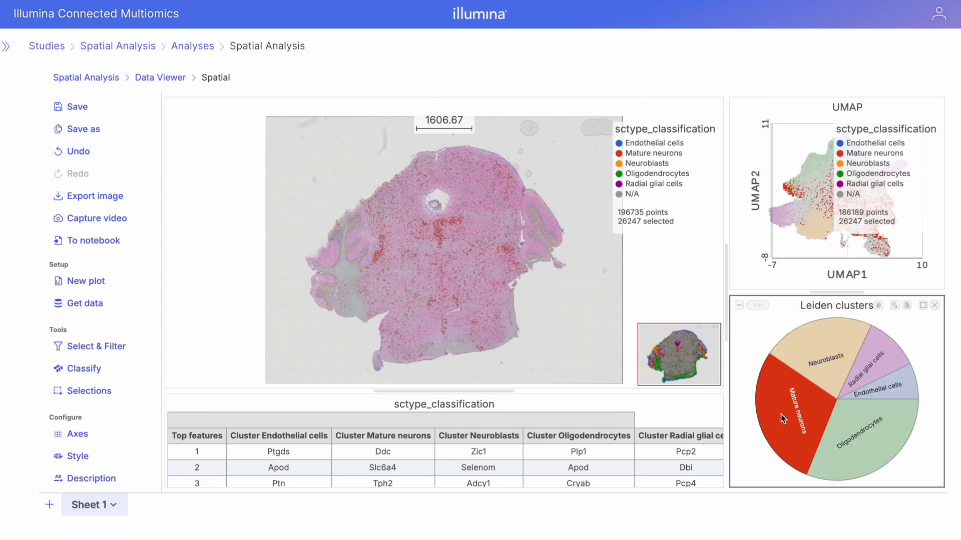
click(876, 378)
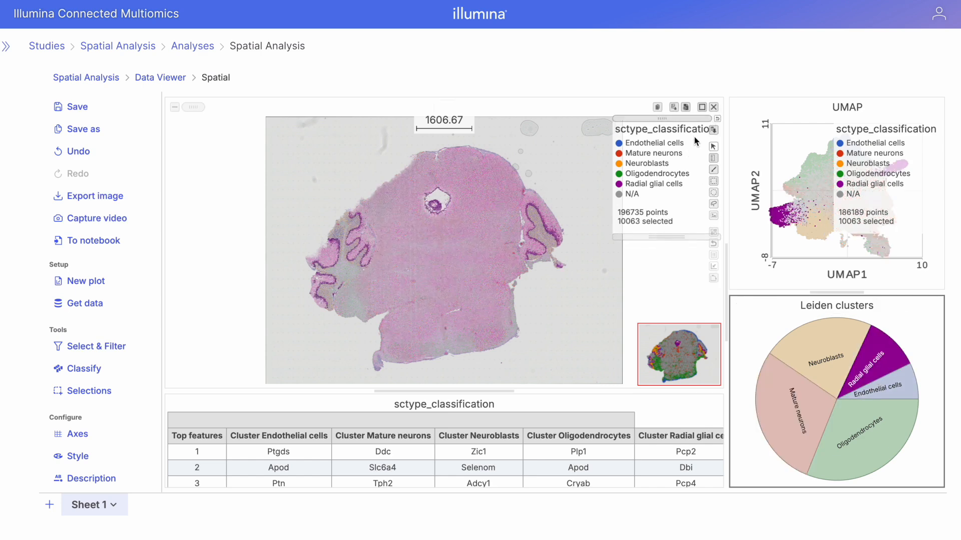
Step: Maximize the tissue image and examine the Radial glial cells around the central cavity up close
click(702, 108)
mouse_move(542, 247)
scroll(542, 247, up, 2)
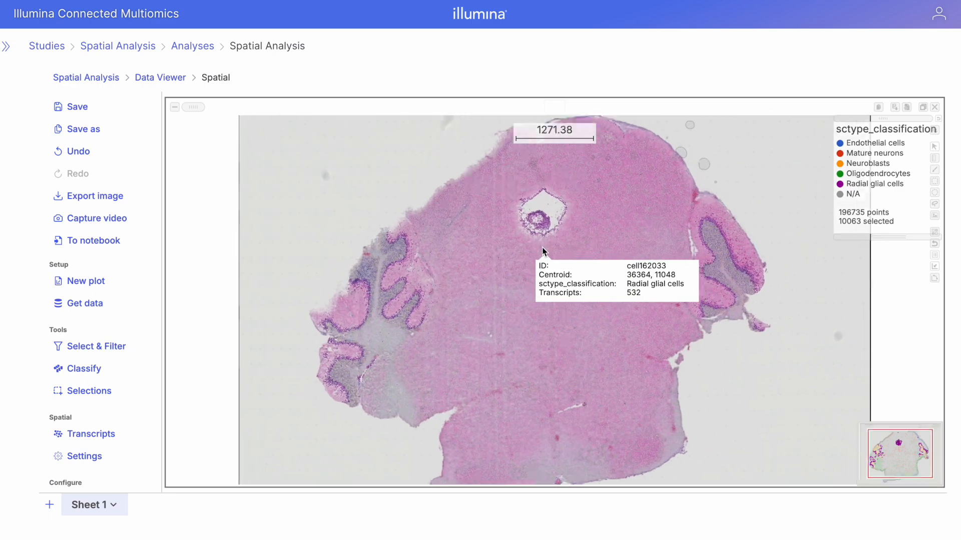
scroll(542, 247, up, 5)
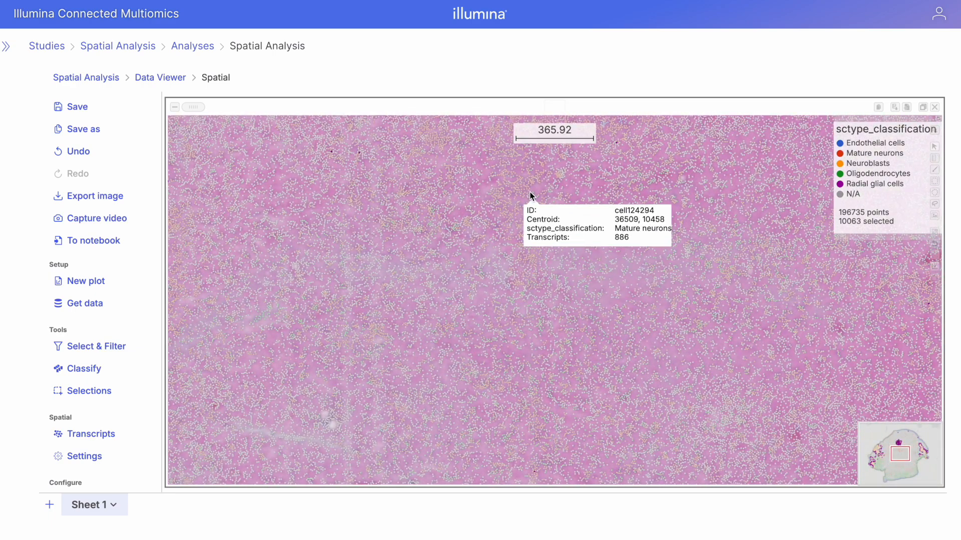
drag(529, 194, 527, 437)
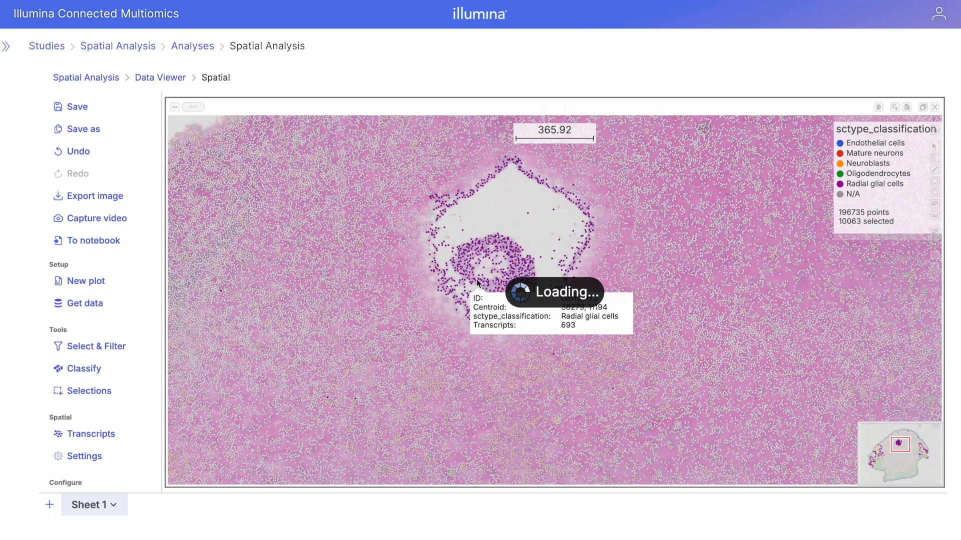
scroll(476, 279, up, 5)
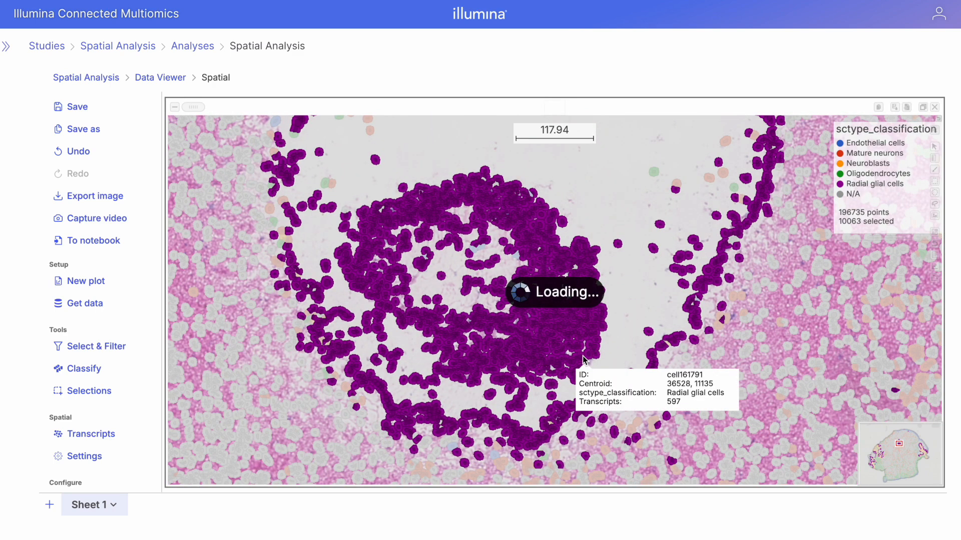
drag(625, 305, 658, 341)
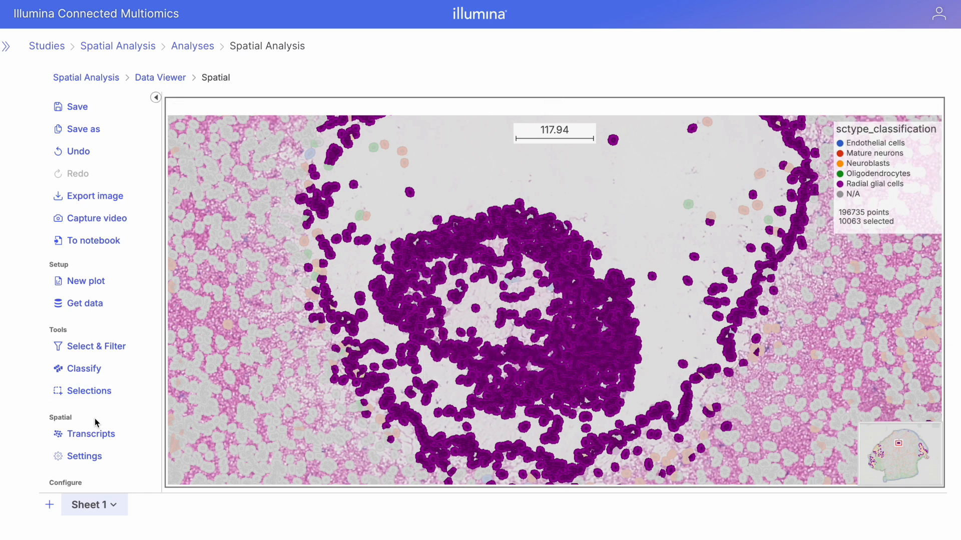
Step: Lower the tissue image's color opacity to nearly the minimum, and return to the multi-plot layout with the cell selection cleared
scroll(95, 422, down, 3)
click(80, 420)
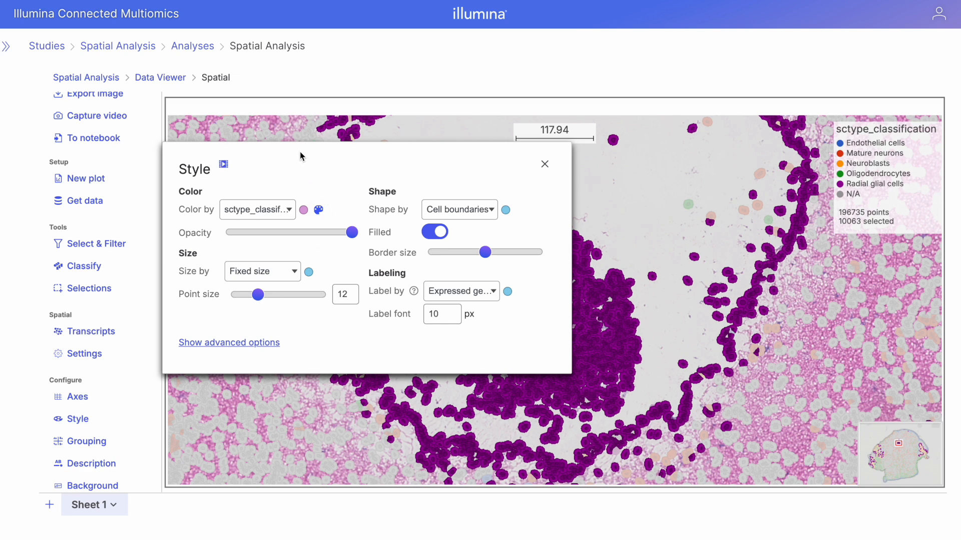
drag(299, 151, 720, 301)
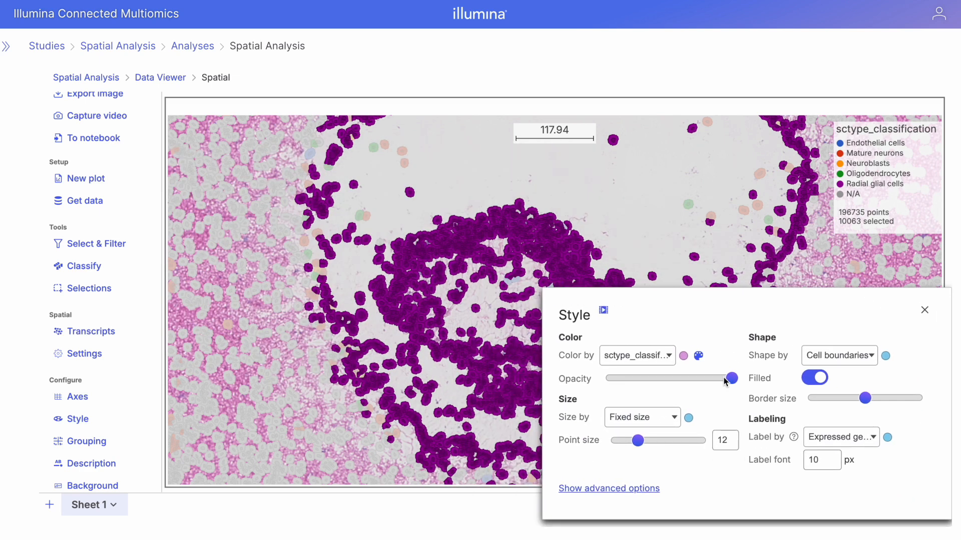
drag(730, 379, 610, 379)
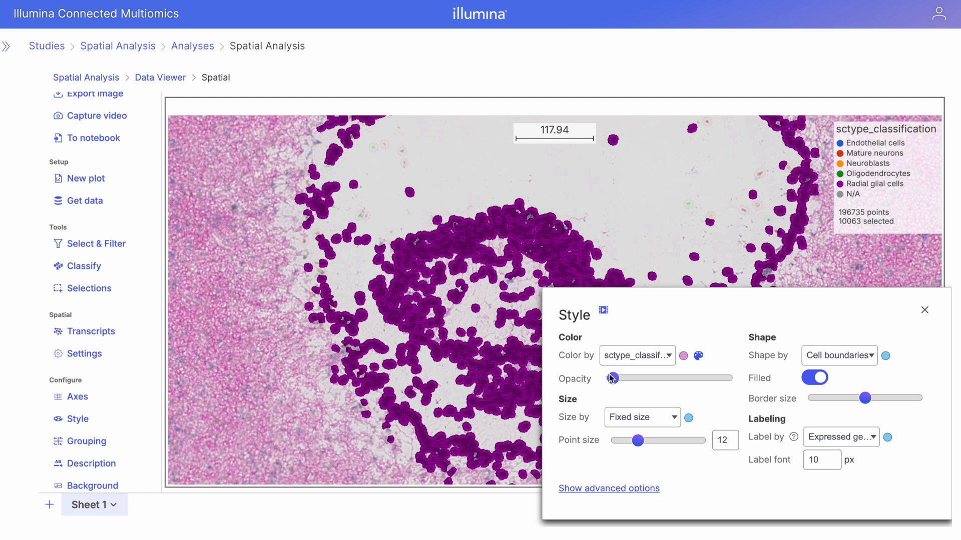
click(924, 310)
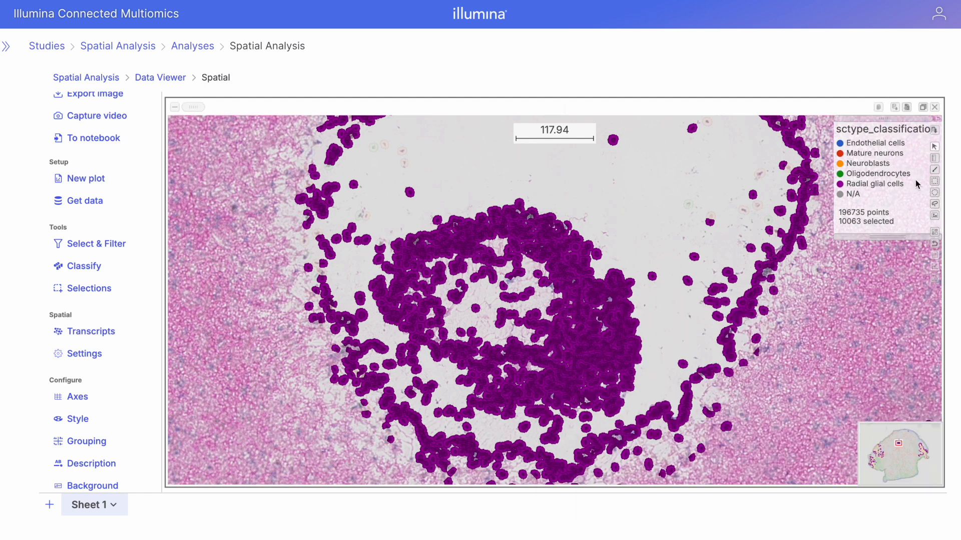
click(923, 108)
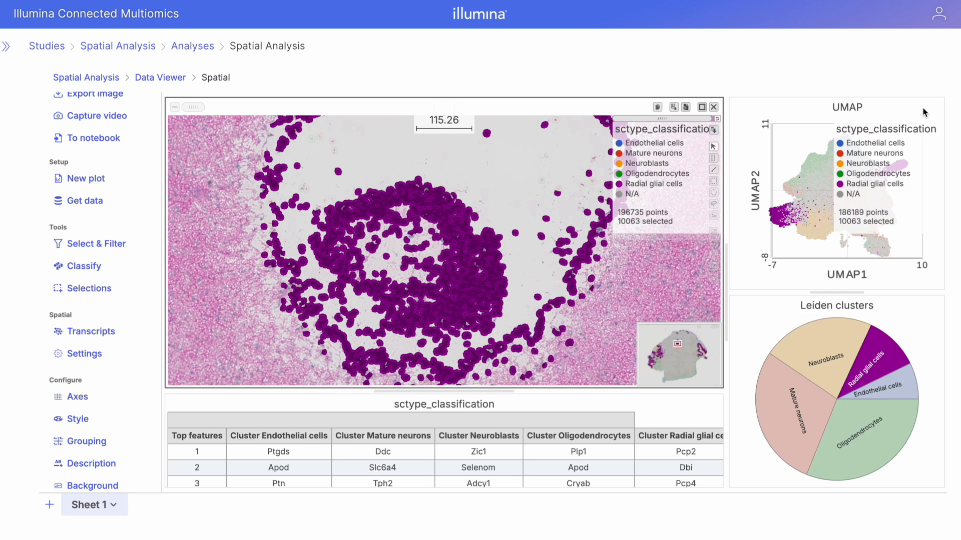
click(915, 326)
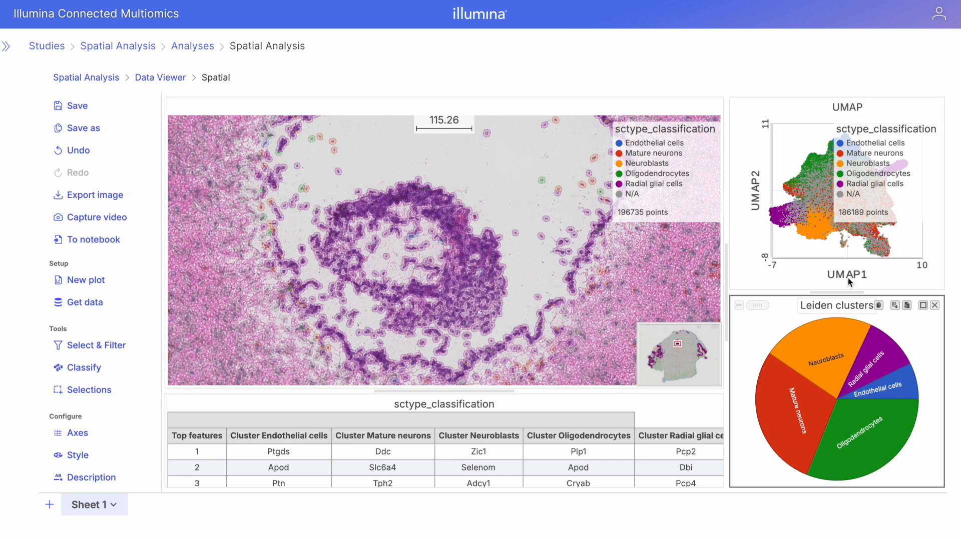
Step: Duplicate the tissue image and color the copy by the Dbi gene from the biomarker table's Radial glial cells column
mouse_move(657, 109)
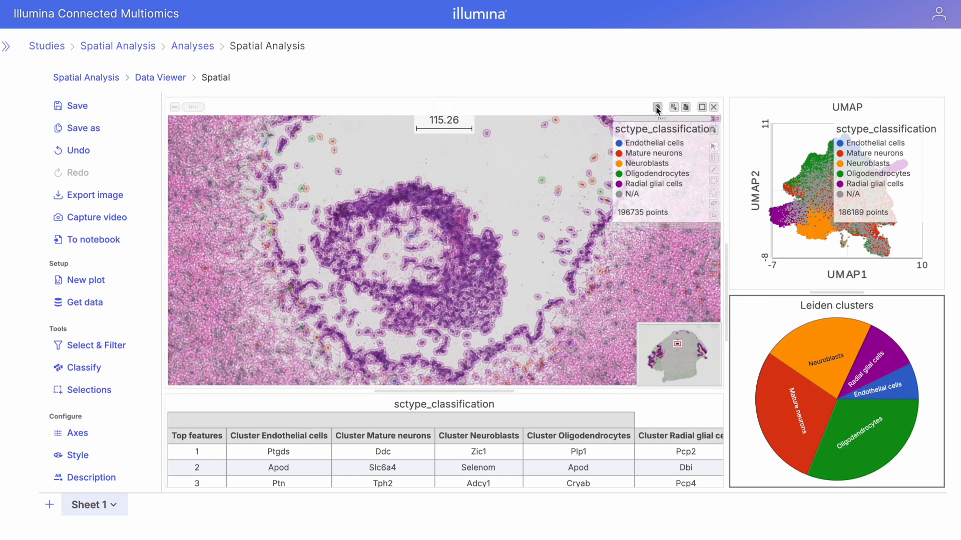
click(657, 108)
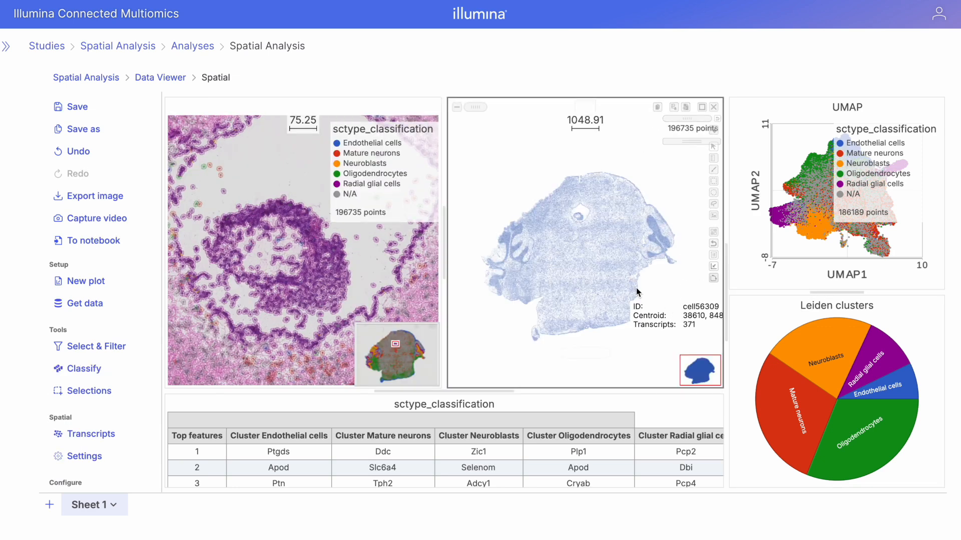
click(670, 447)
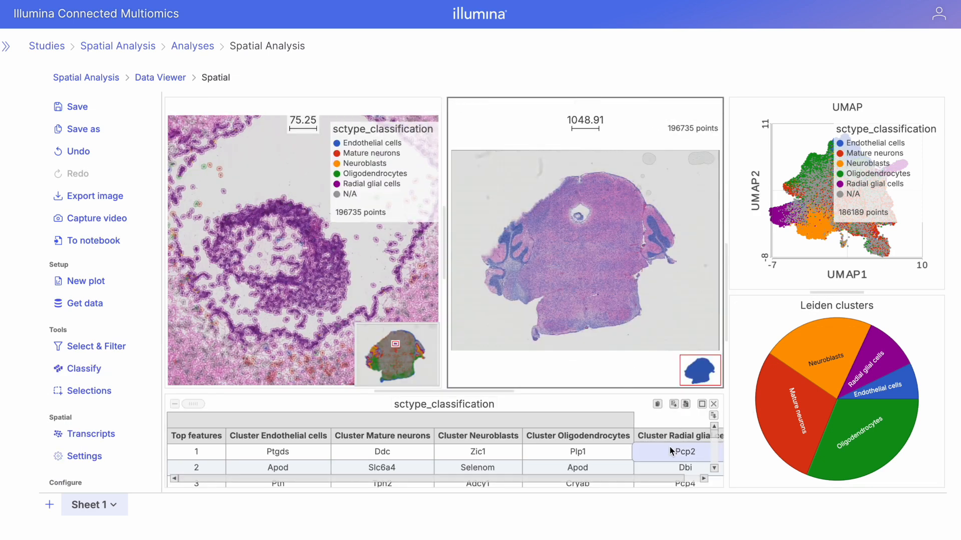
drag(670, 446, 586, 191)
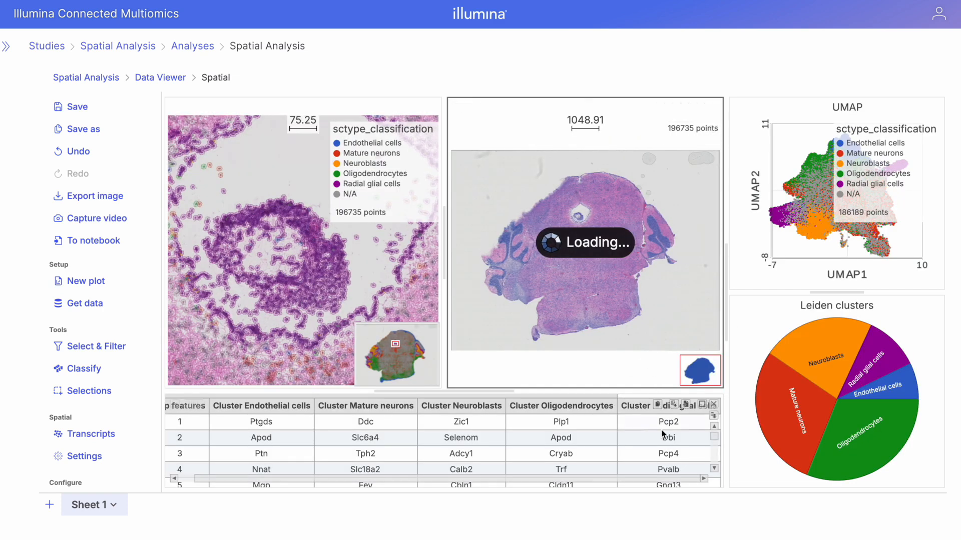
drag(666, 443, 576, 175)
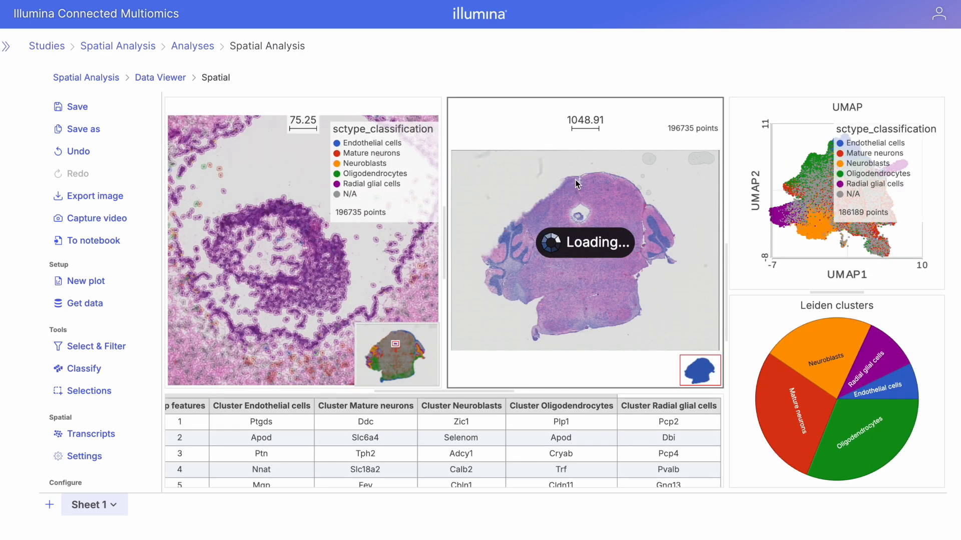
Step: Frame the same central ring of Radial glial cells in both tissue images for a close side-by-side comparison
scroll(579, 204, up, 5)
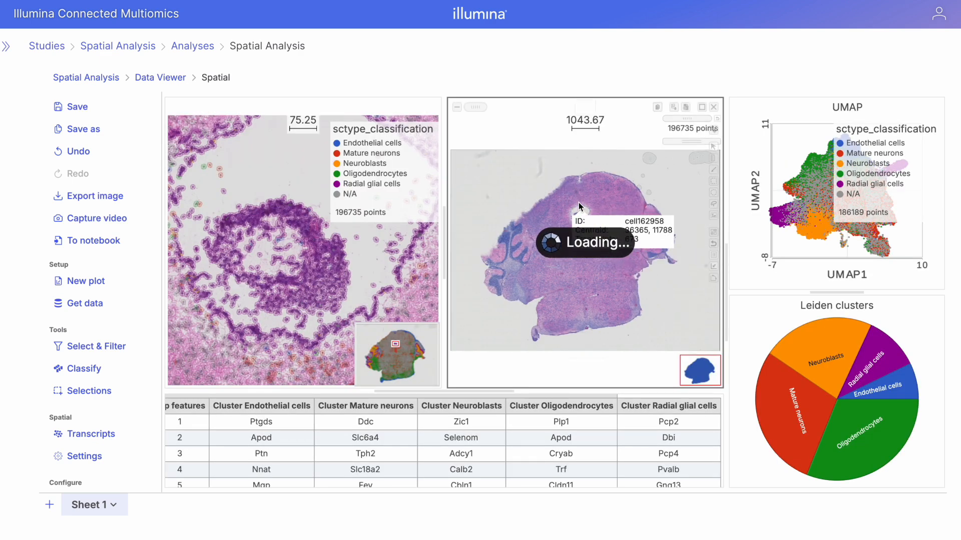
scroll(579, 203, up, 6)
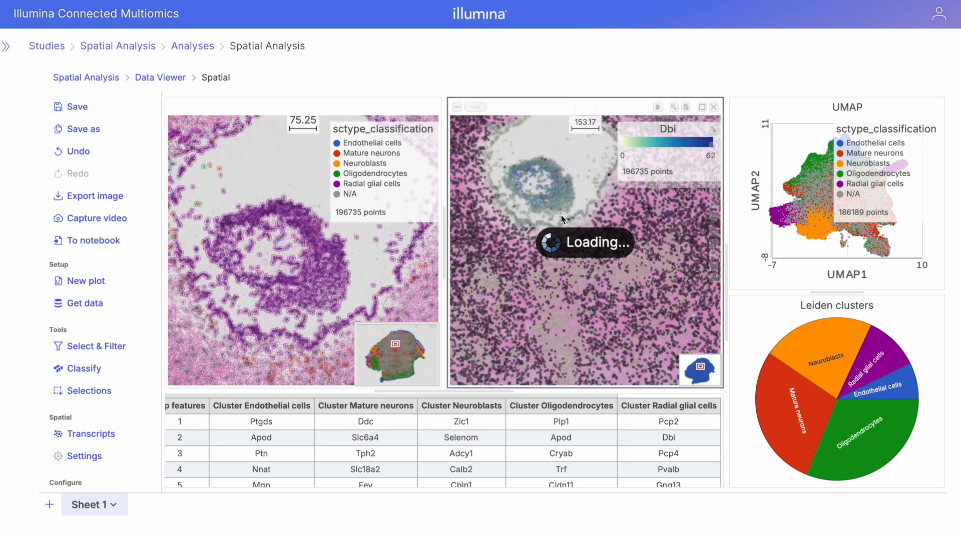
drag(568, 181, 575, 123)
scroll(558, 280, up, 5)
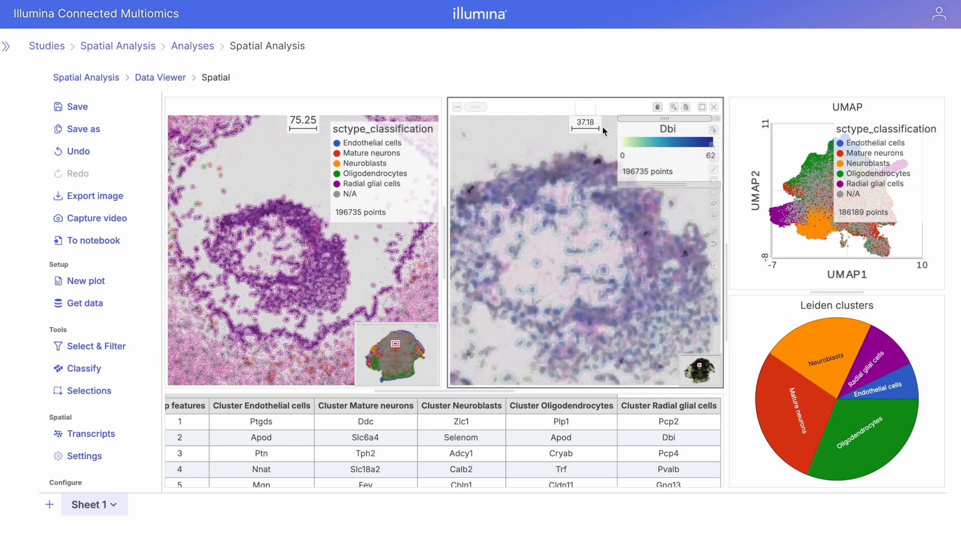
scroll(284, 230, up, 3)
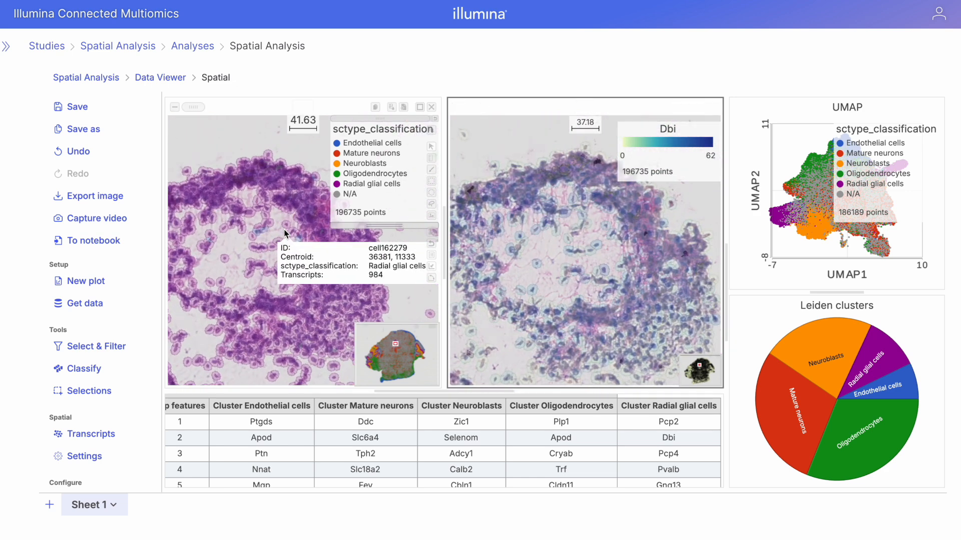
drag(283, 229, 327, 256)
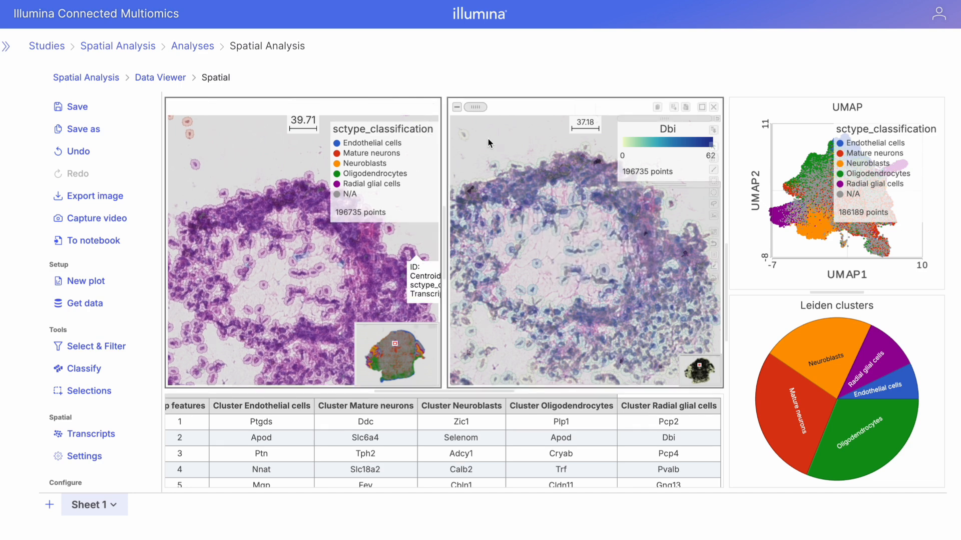
Step: Raise the color opacity of both tissue images together to about two thirds of the maximum
scroll(110, 392, down, 2)
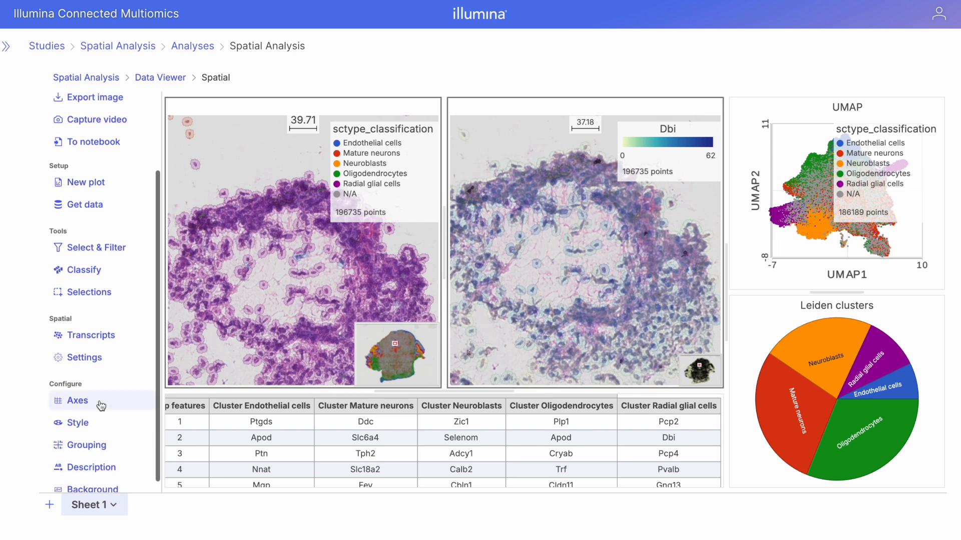
click(83, 422)
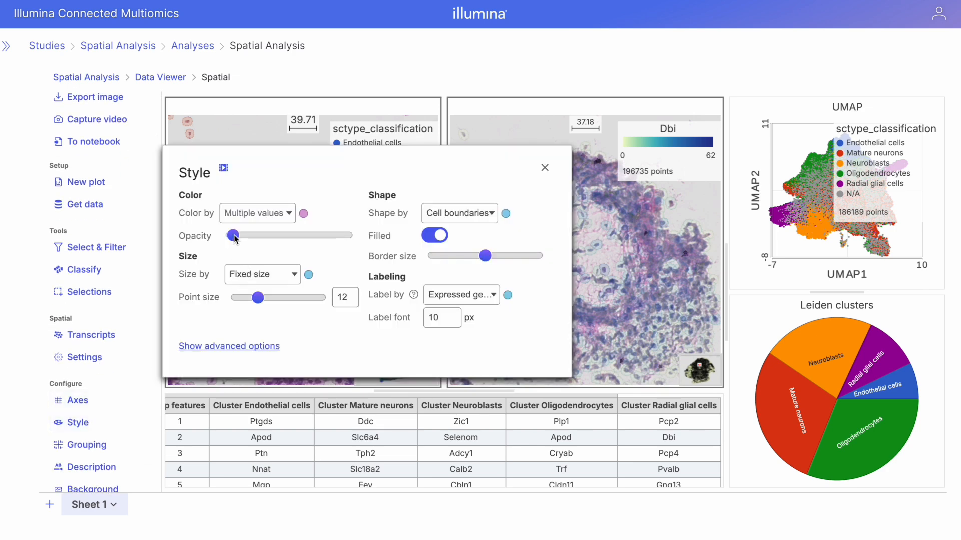
drag(246, 236, 310, 235)
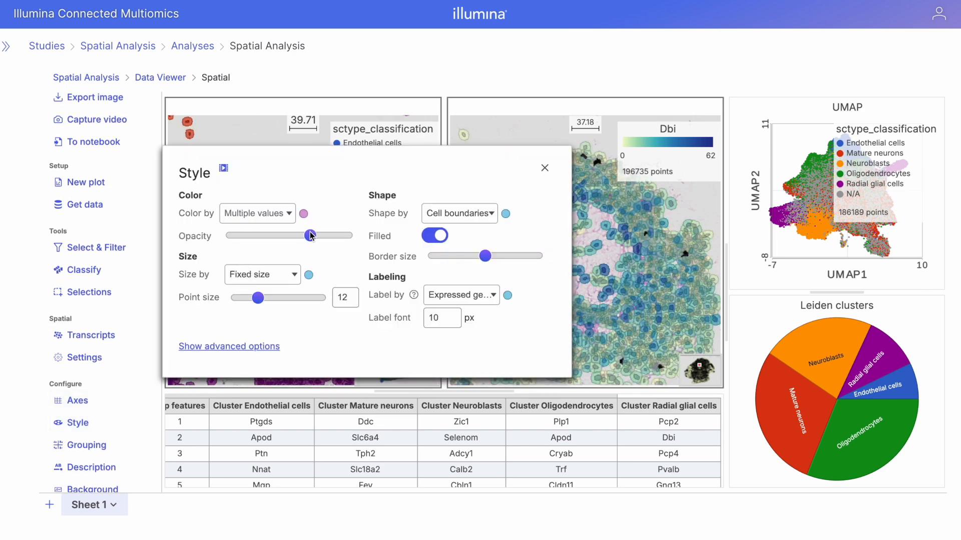
click(545, 167)
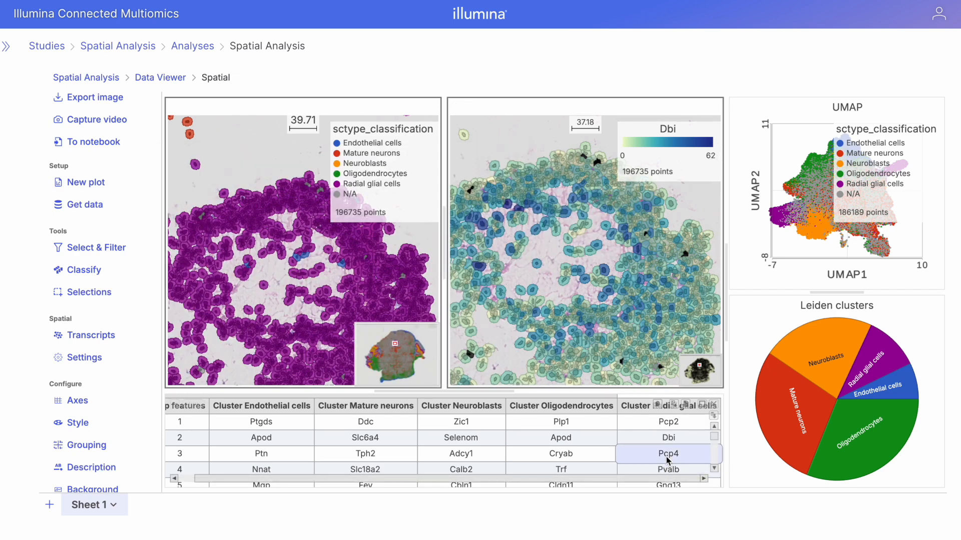
Step: Recolor the second tissue image by the Pcp4 biomarker and select the Radial glial cells in the pie chart
drag(659, 454, 576, 187)
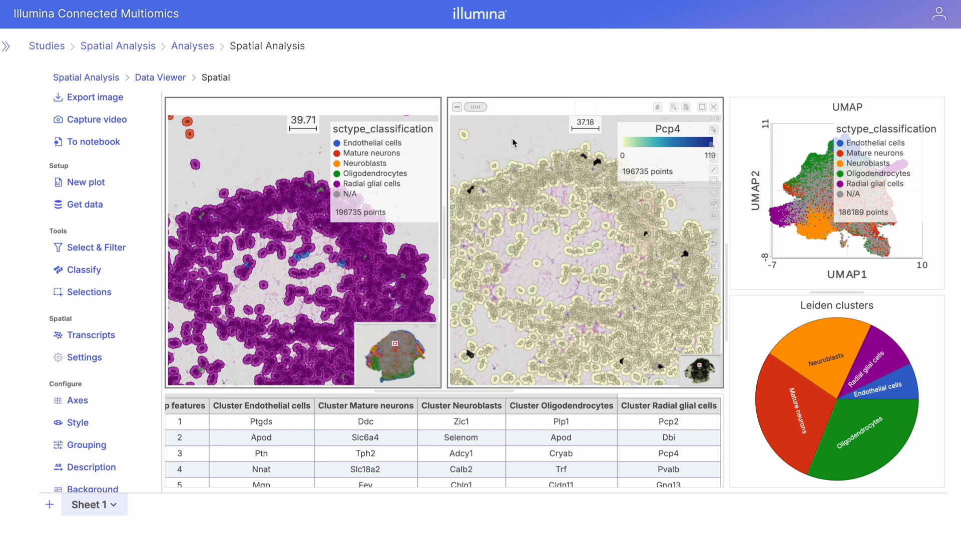
click(876, 371)
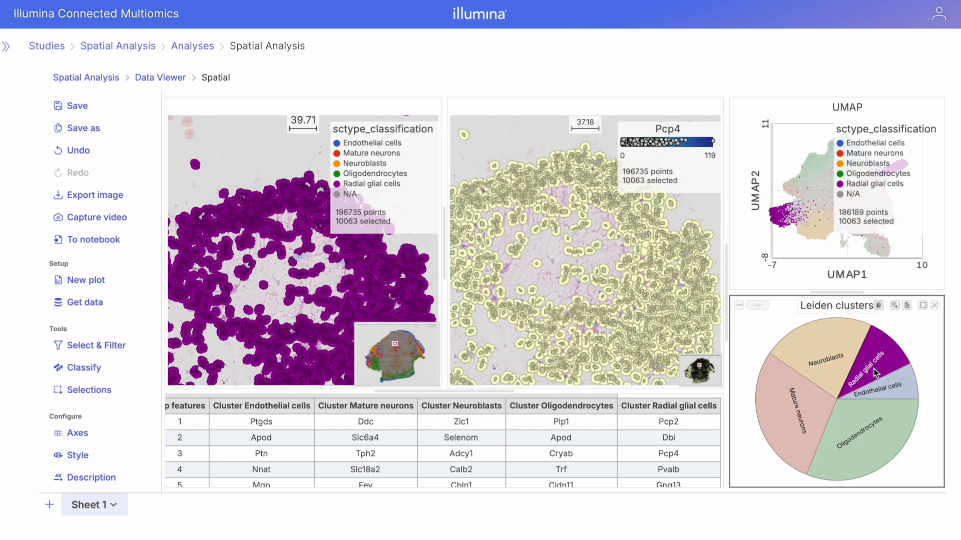
Step: Clear the cell selection in the pie chart and save the viewer session under the name Cell Classification
click(778, 329)
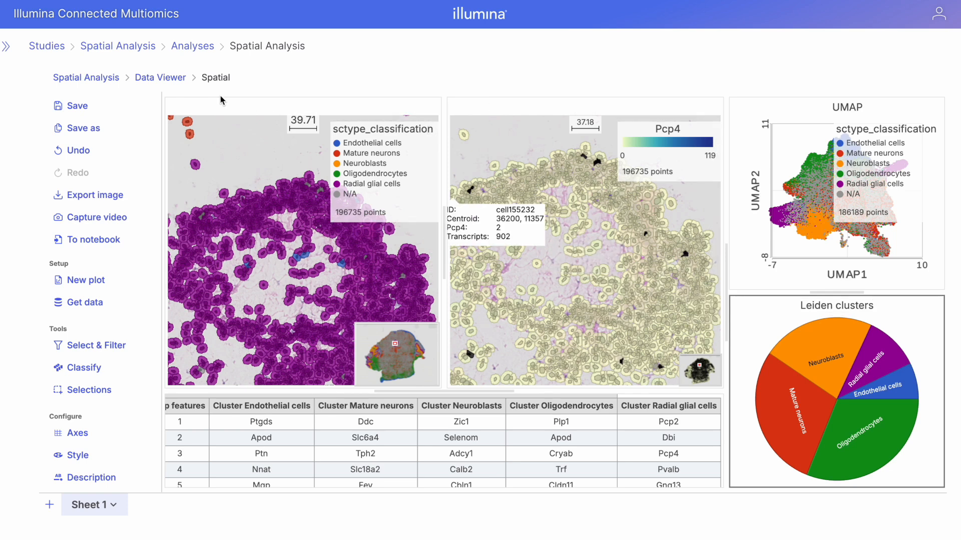
click(78, 106)
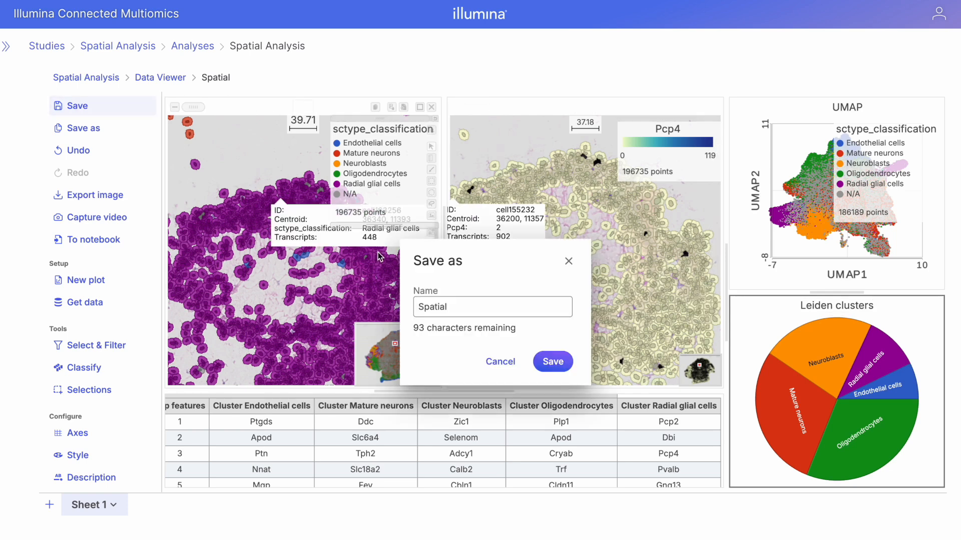
double_click(420, 309)
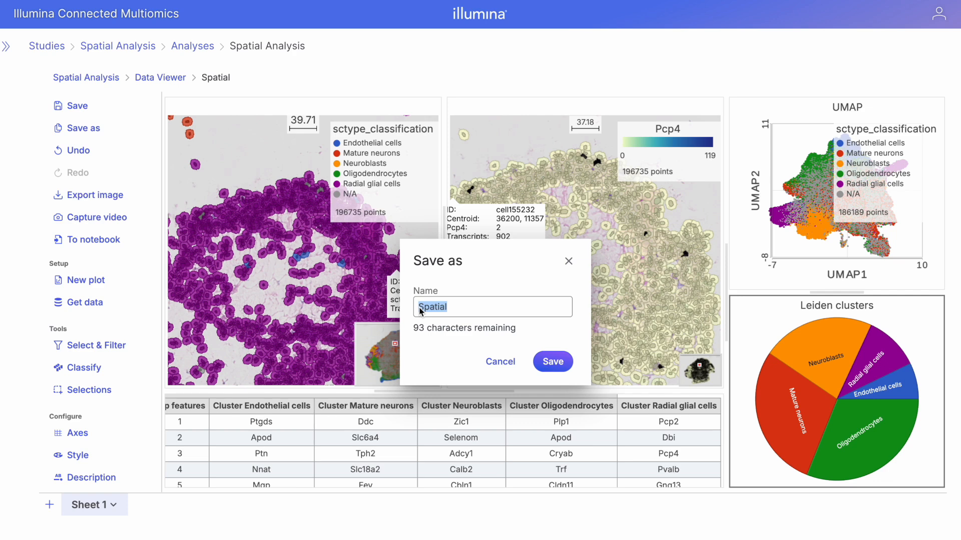
text(Cell Classifica)
text(tion)
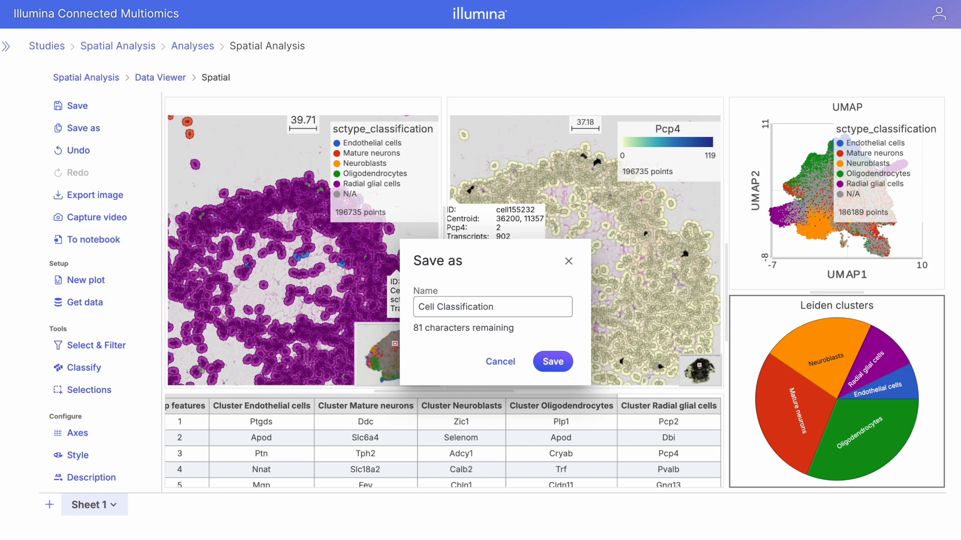
click(552, 362)
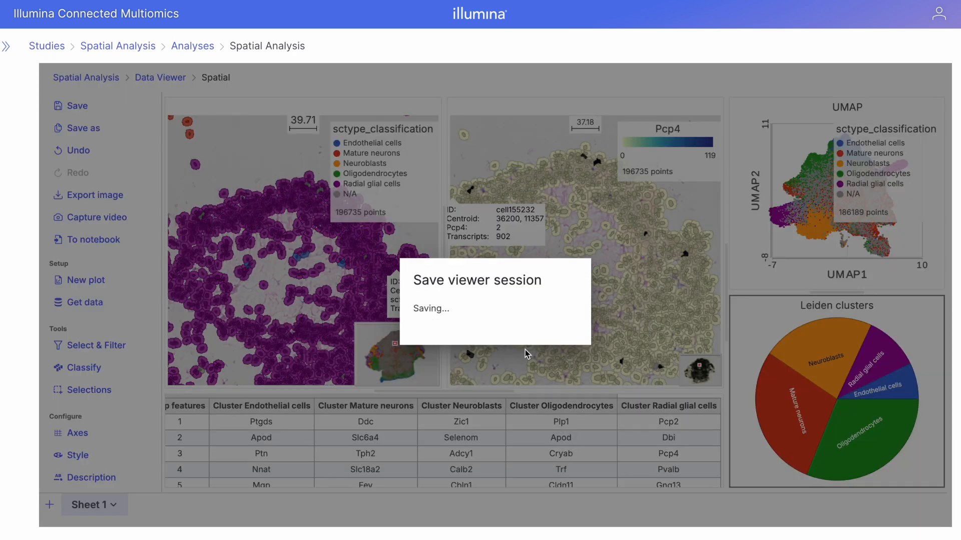
Step: Return to the Spatial Analysis pipeline and open the Publish cell attributes to project task for the Single cell type node
click(66, 79)
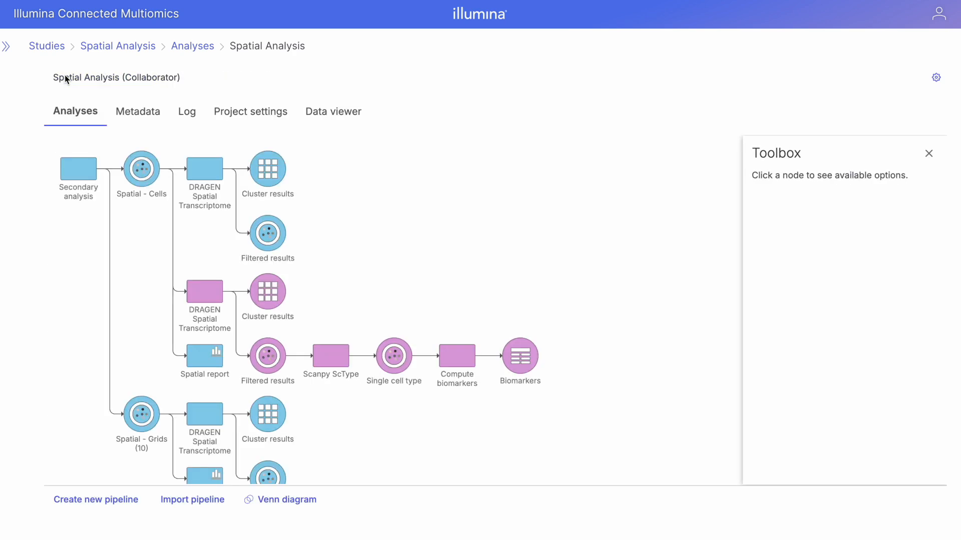
scroll(597, 454, down, 1)
click(395, 320)
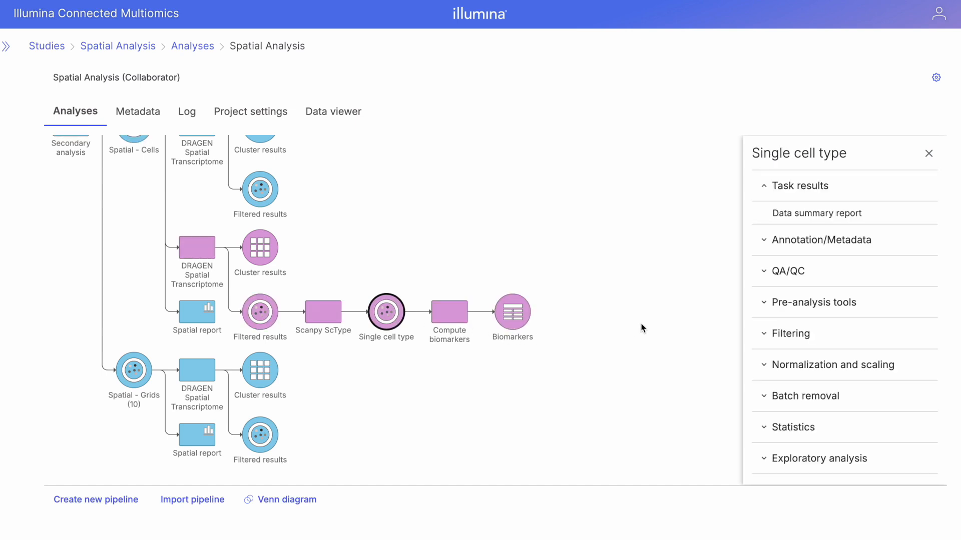
click(809, 250)
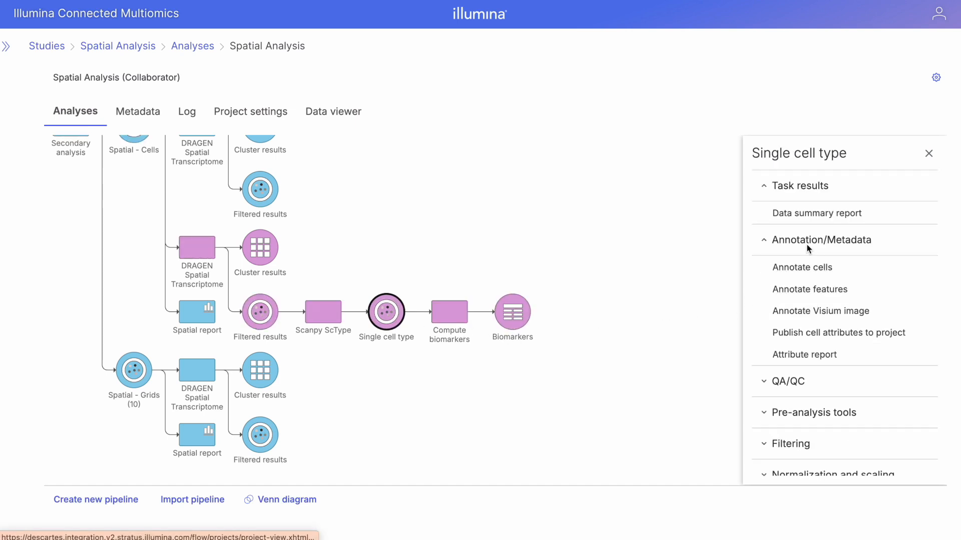
click(811, 336)
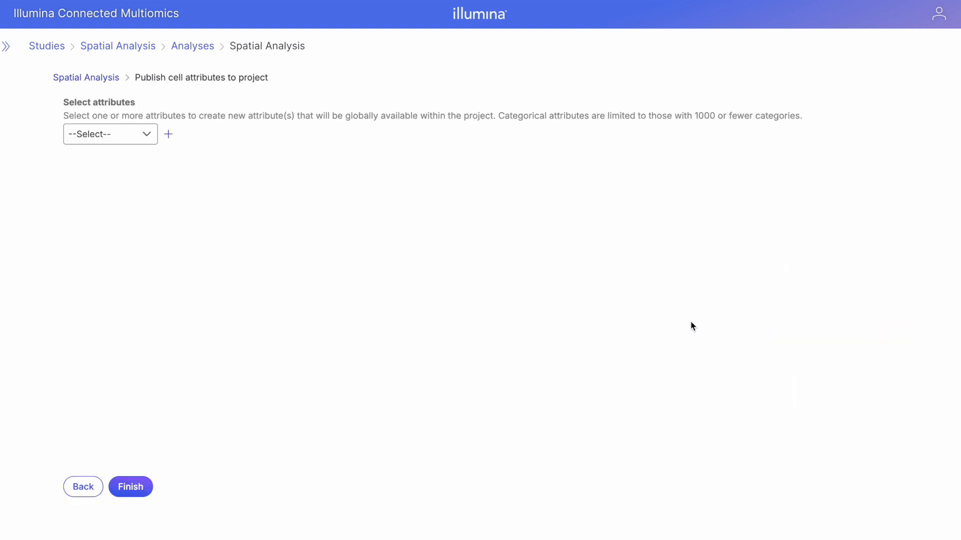
Step: Publish the sctype_classification attribute to the project under the new name ScType Classifications
click(146, 139)
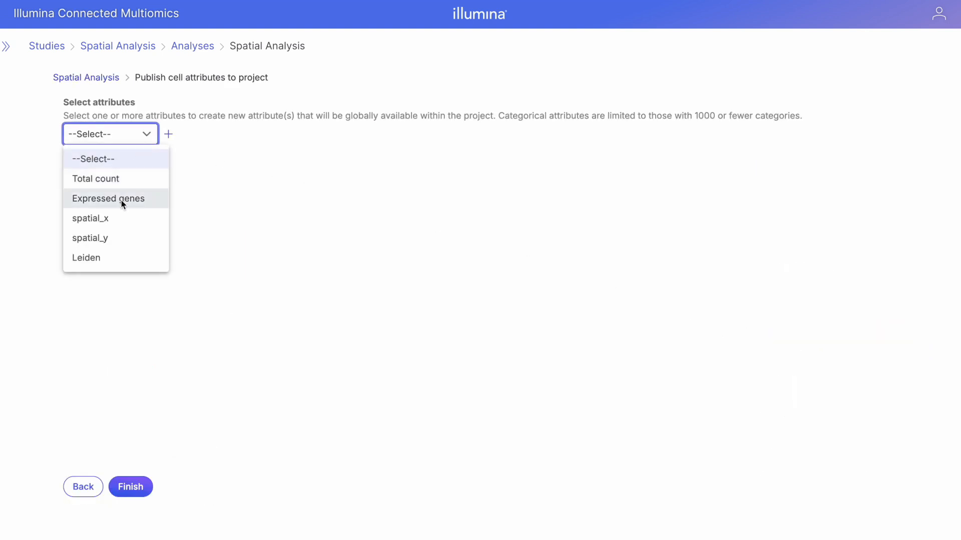
scroll(121, 200, down, 2)
click(116, 258)
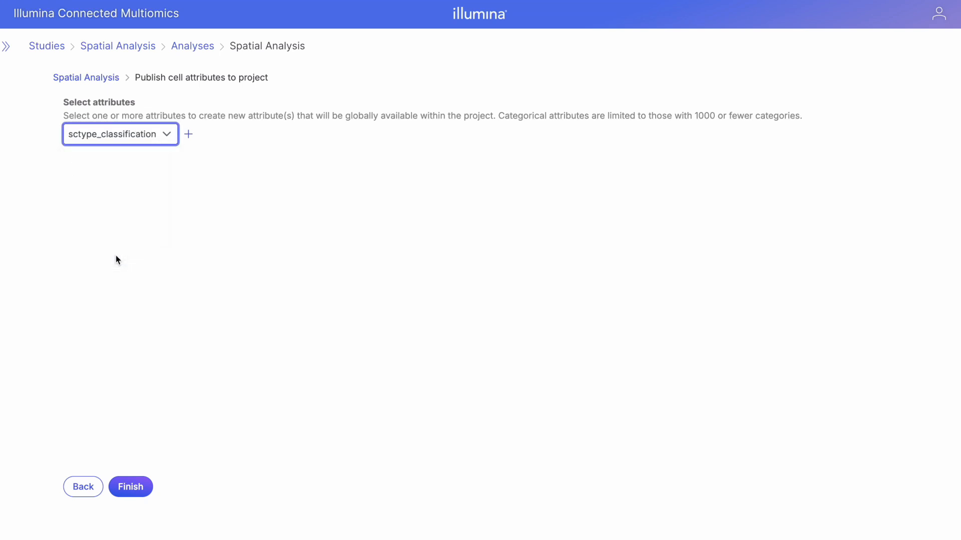
click(189, 134)
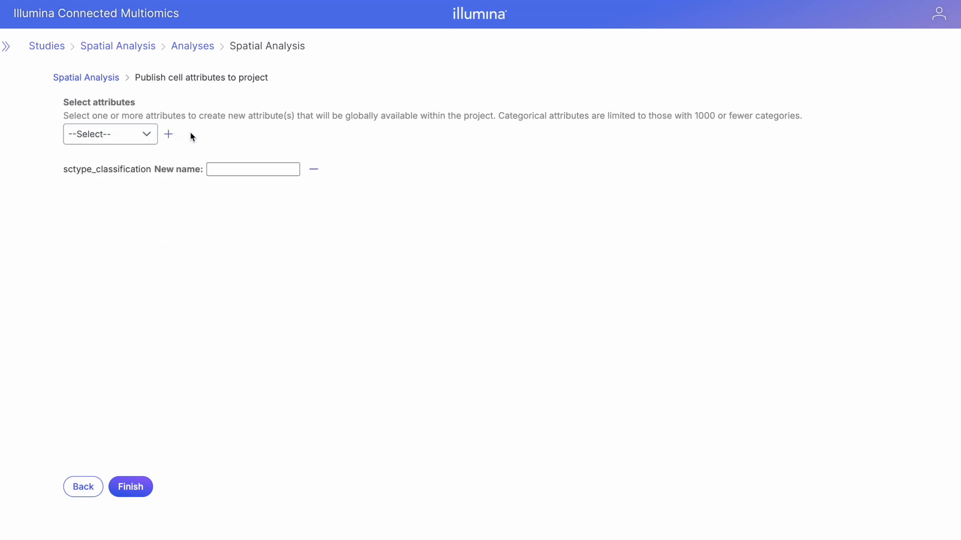
click(223, 172)
text(ScType Classifications)
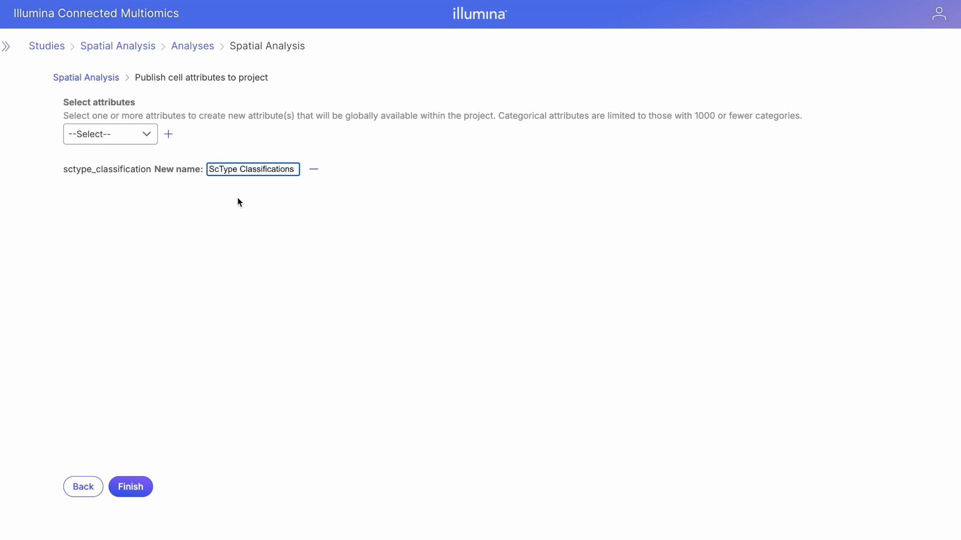
click(241, 206)
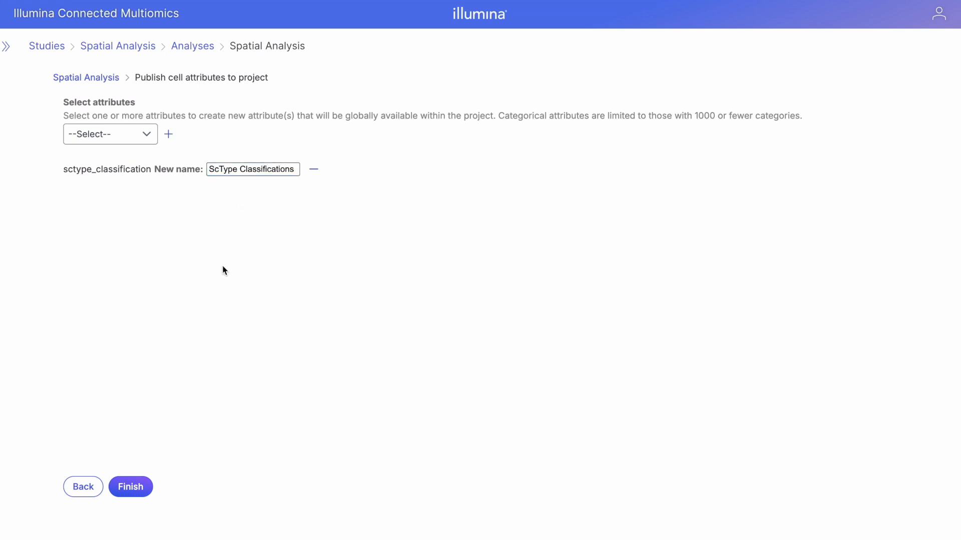
click(130, 487)
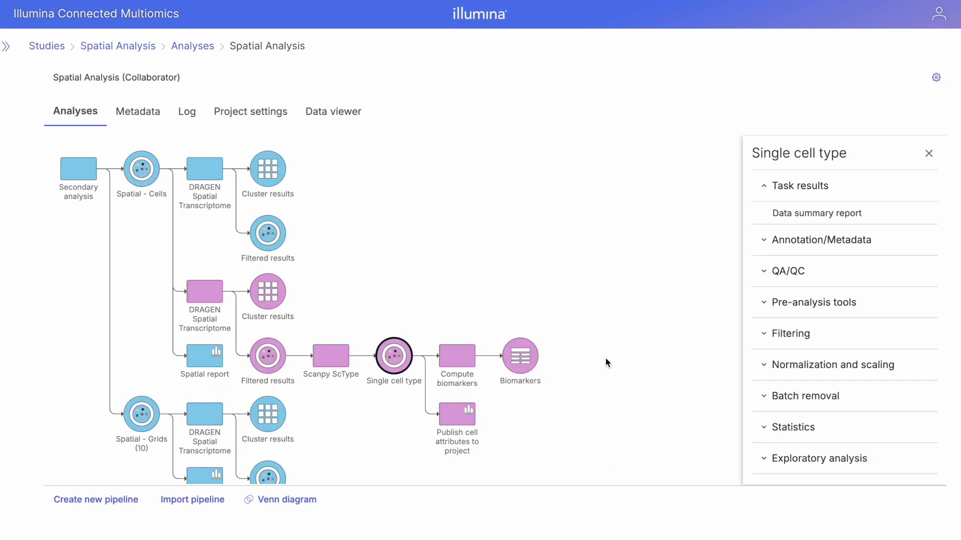
Step: Normalize the Single cell type counts on cells with the recommended methods: CPM, Add 1 and Log 2.0
click(785, 371)
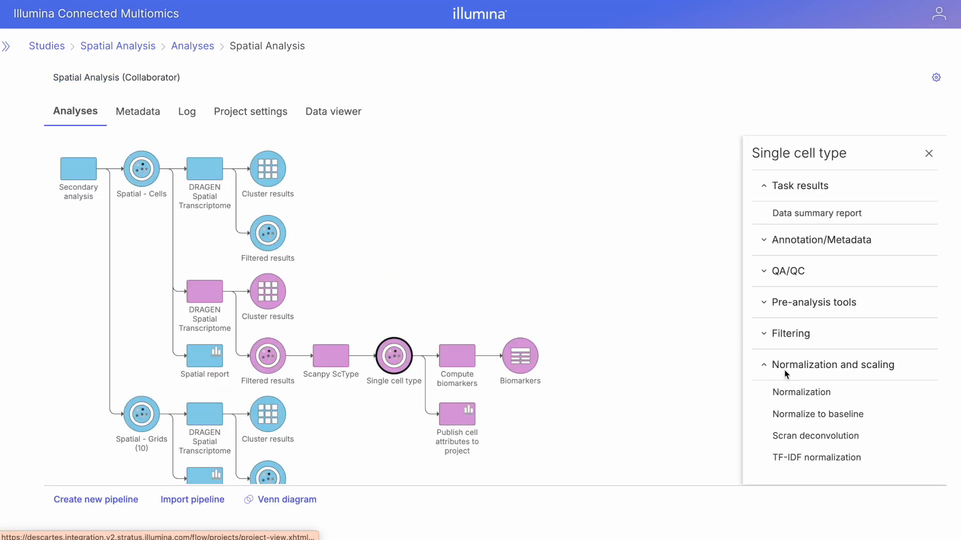
click(793, 395)
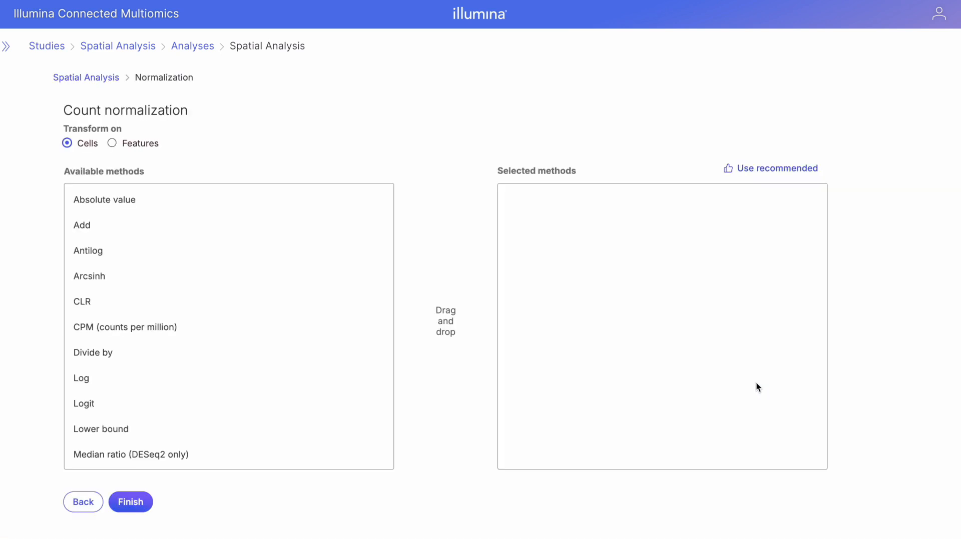
click(739, 169)
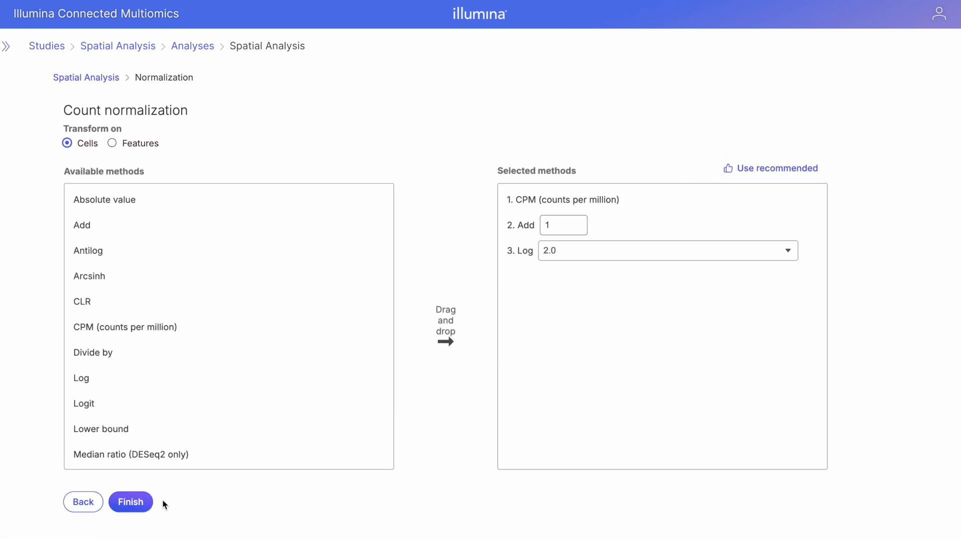
click(133, 505)
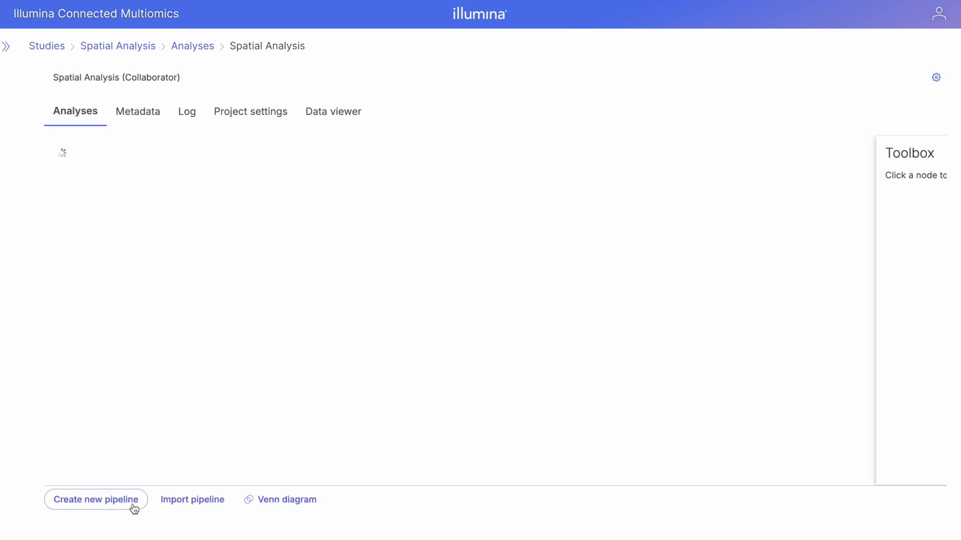
Step: Set up a differential analysis on the Normalized counts node using the Wilcoxon method
scroll(342, 361, down, 2)
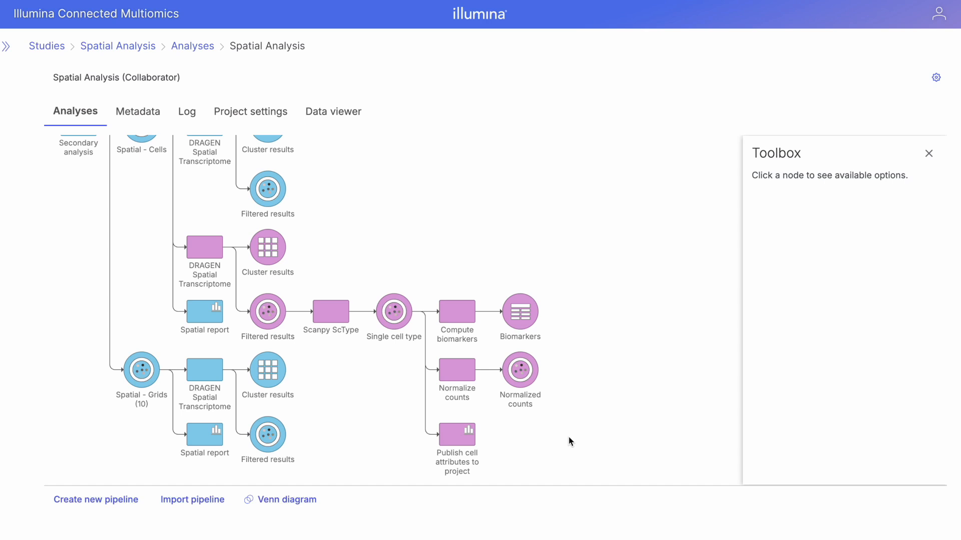
click(525, 378)
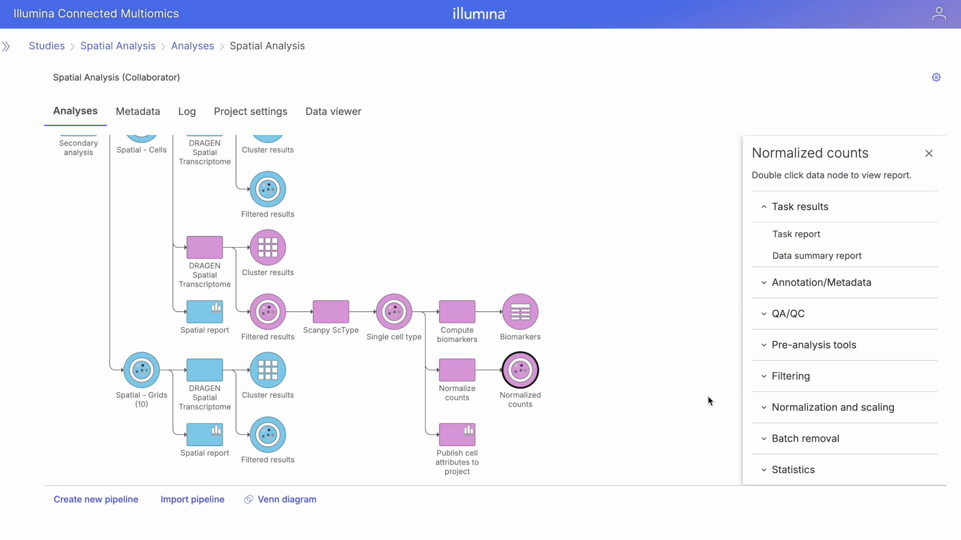
scroll(797, 378, down, 3)
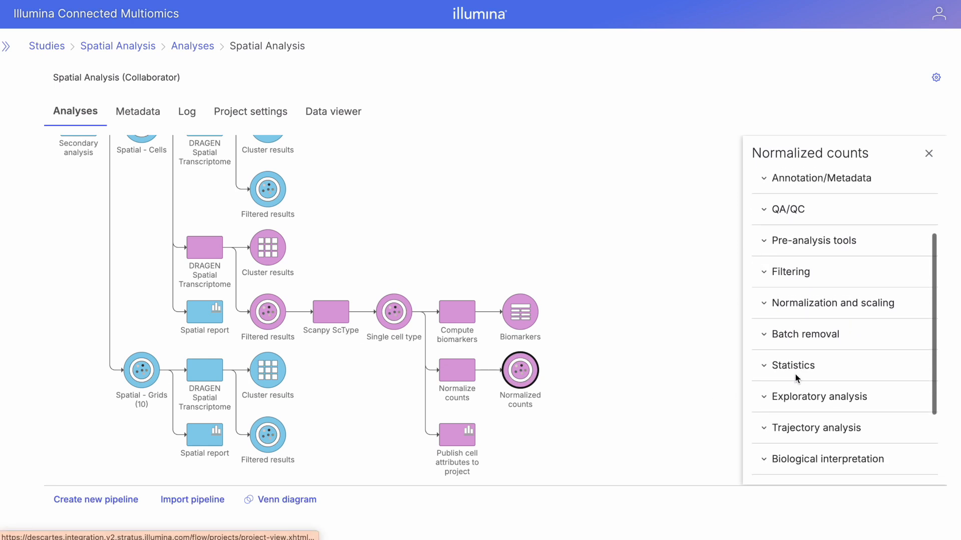
click(796, 378)
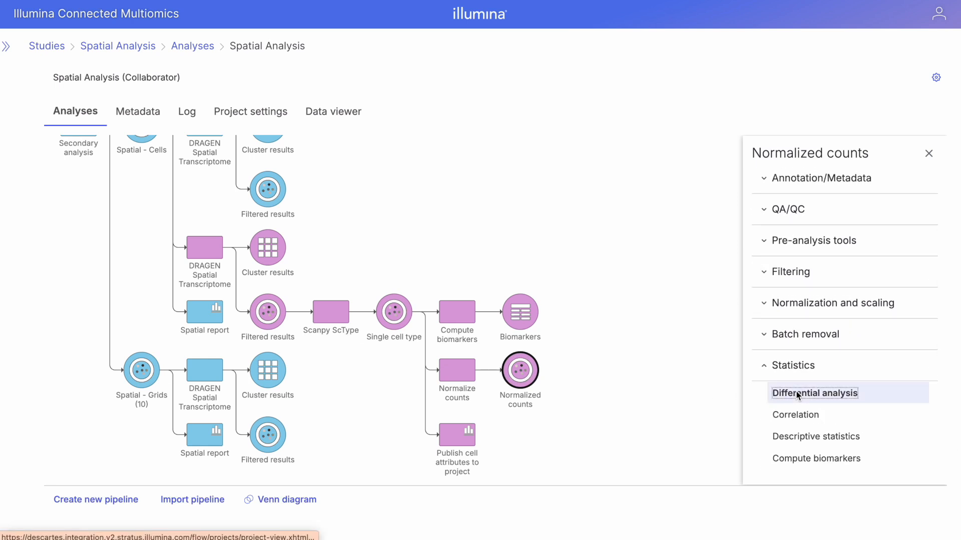
click(798, 395)
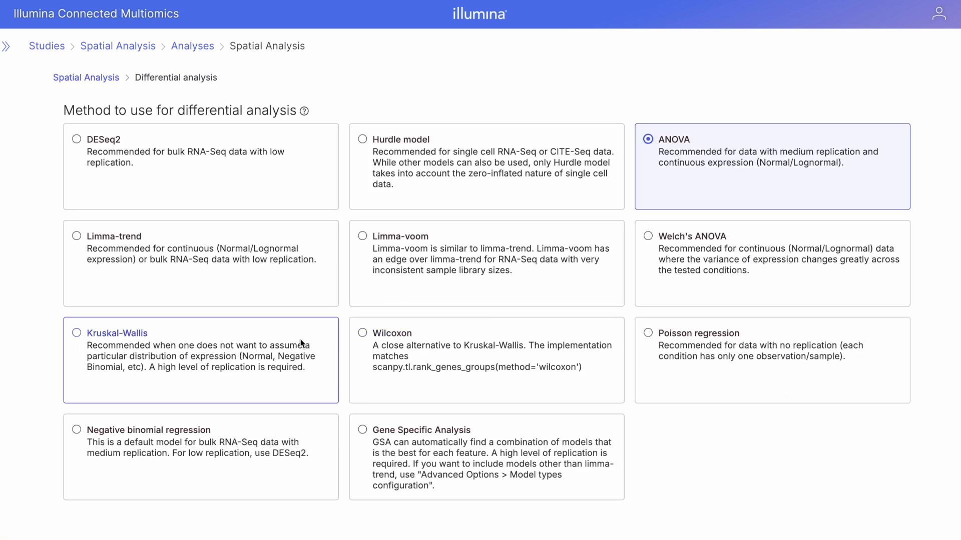
click(445, 380)
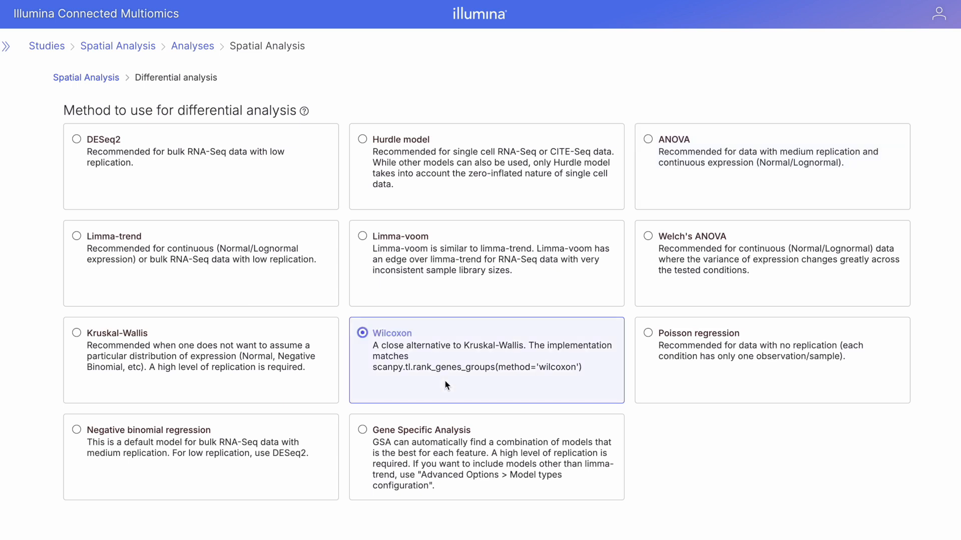
scroll(446, 380, down, 1)
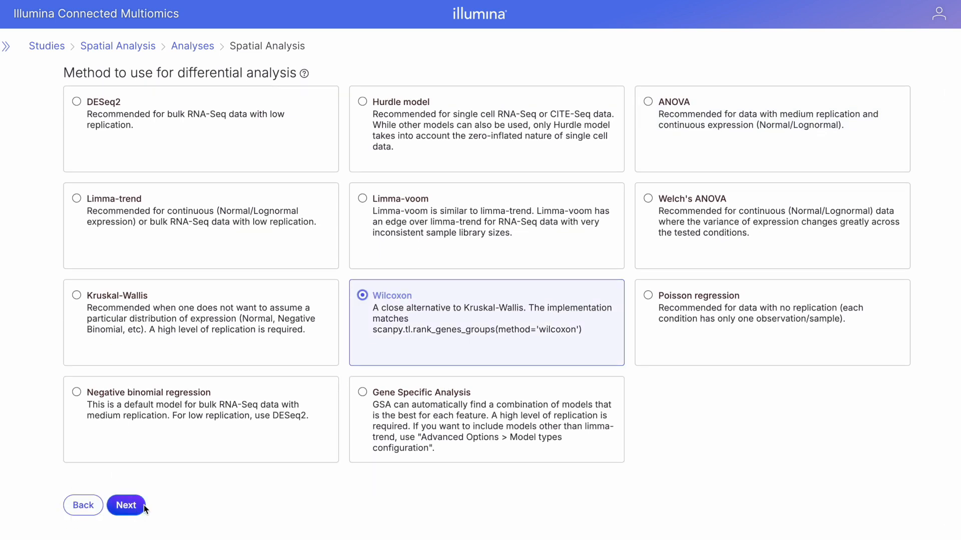
click(144, 506)
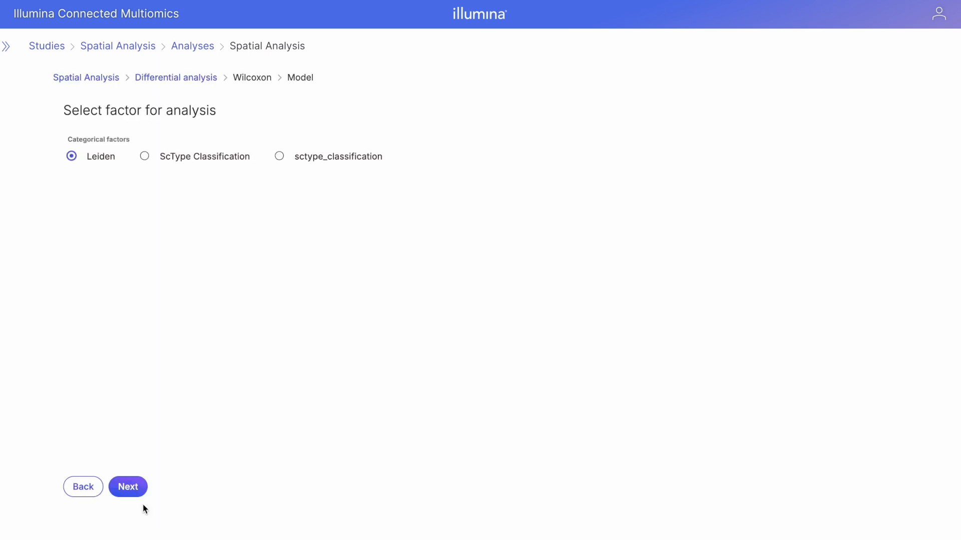
Step: Choose ScType Classification as the analysis factor and assign Radial glial cells to the comparison's numerator
click(144, 156)
click(128, 487)
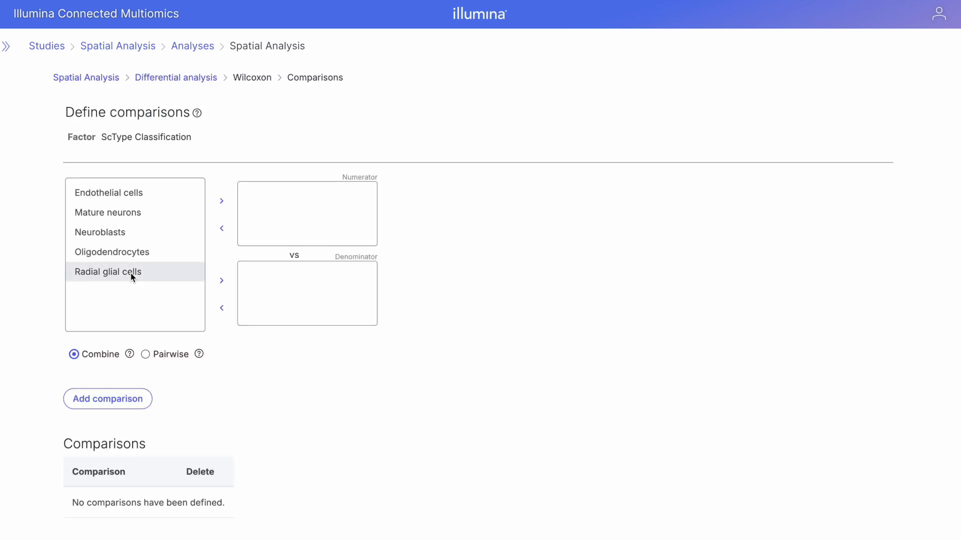
drag(131, 273, 292, 210)
drag(156, 277, 336, 225)
Step: Assign Endothelial cells, Mature neurons, Neuroblasts and Oligodendrocytes together to the comparison's denominator
click(144, 193)
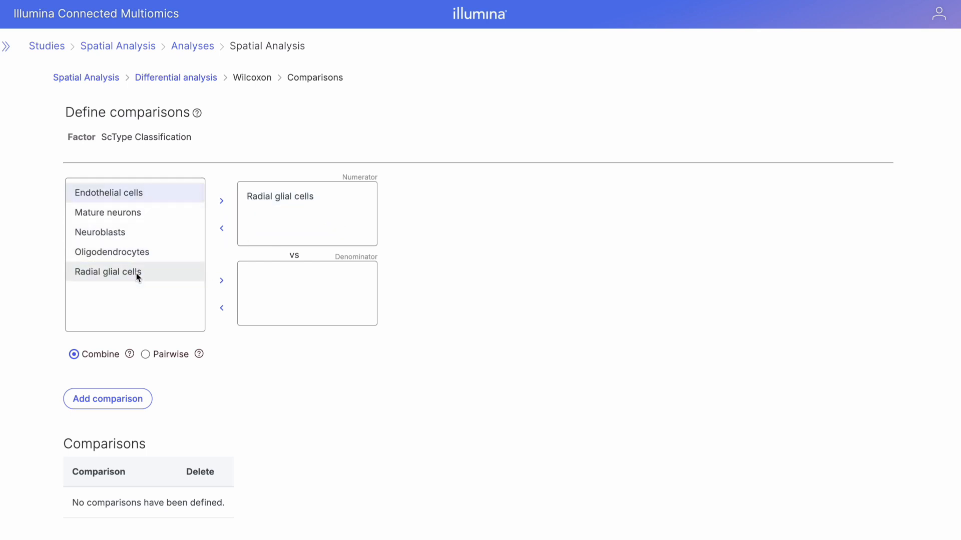
click(133, 253)
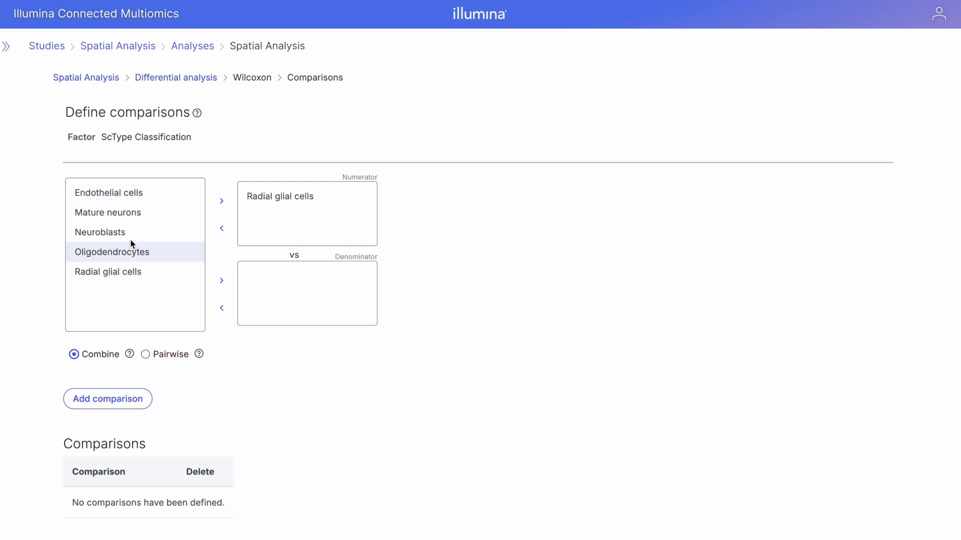
click(133, 194)
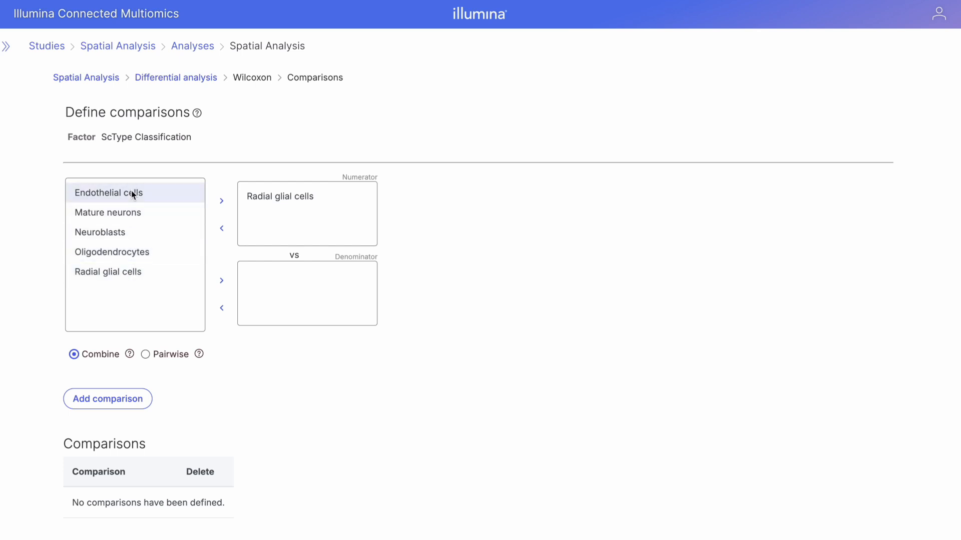
drag(125, 216, 133, 252)
drag(160, 210, 325, 289)
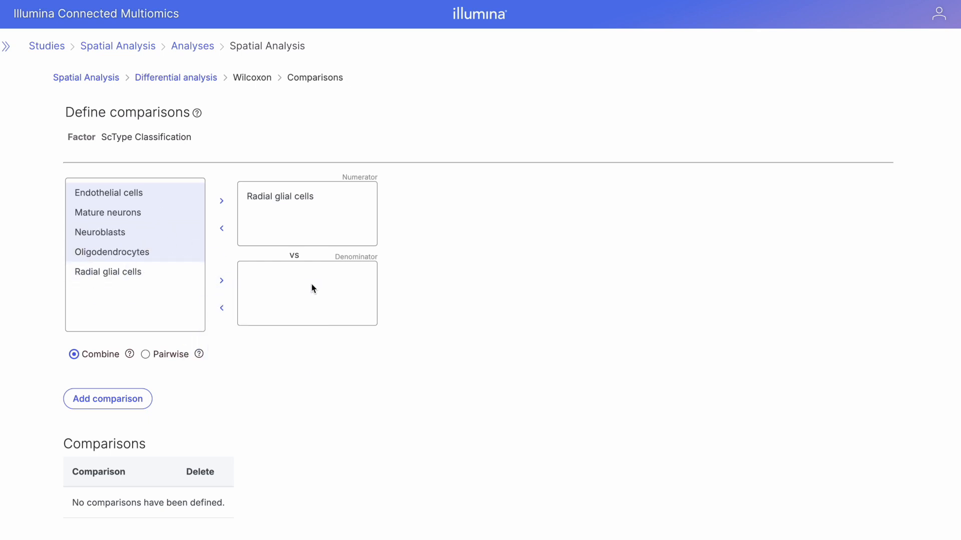
Step: Add the combined comparison of Radial glial cells against the other cell types and run the Wilcoxon analysis with default options
click(122, 402)
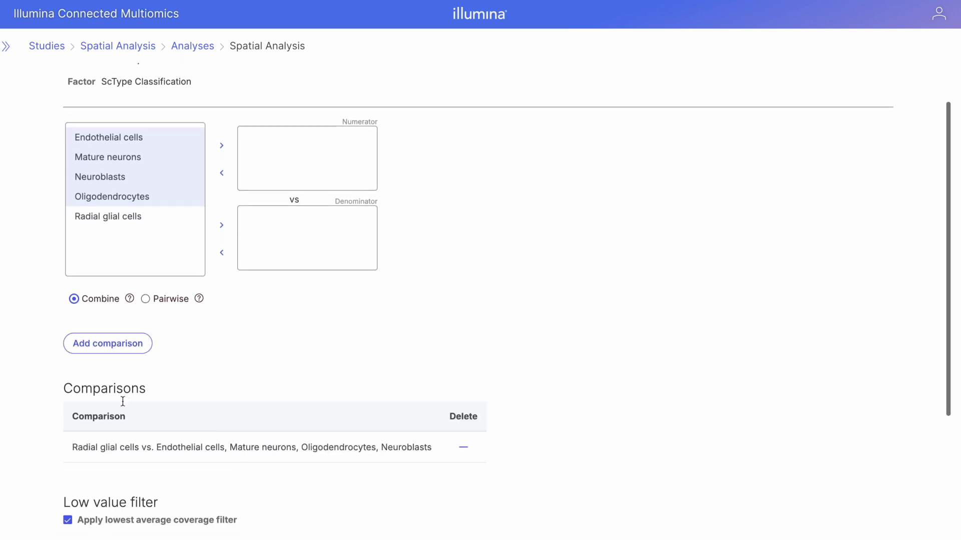
scroll(122, 401, down, 3)
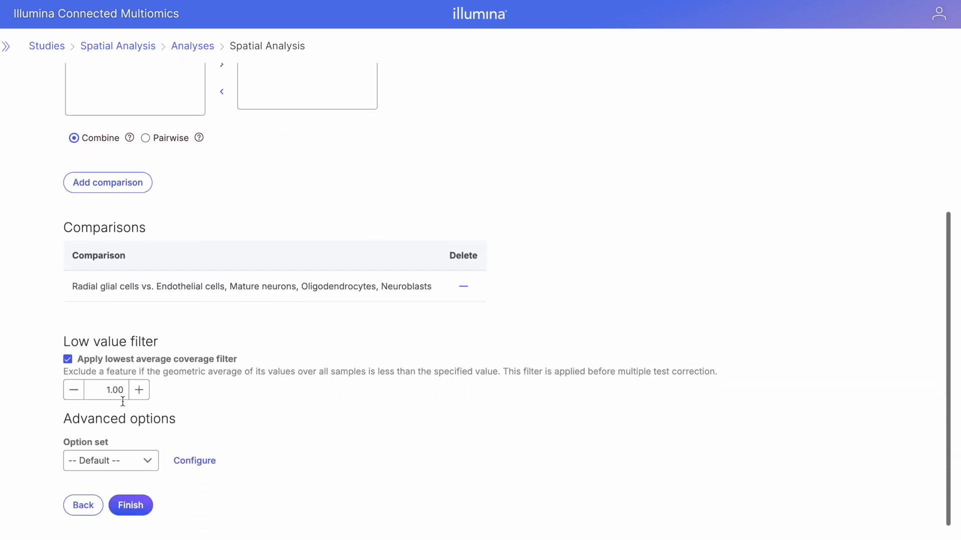
scroll(122, 402, up, 2)
scroll(123, 400, down, 2)
click(131, 505)
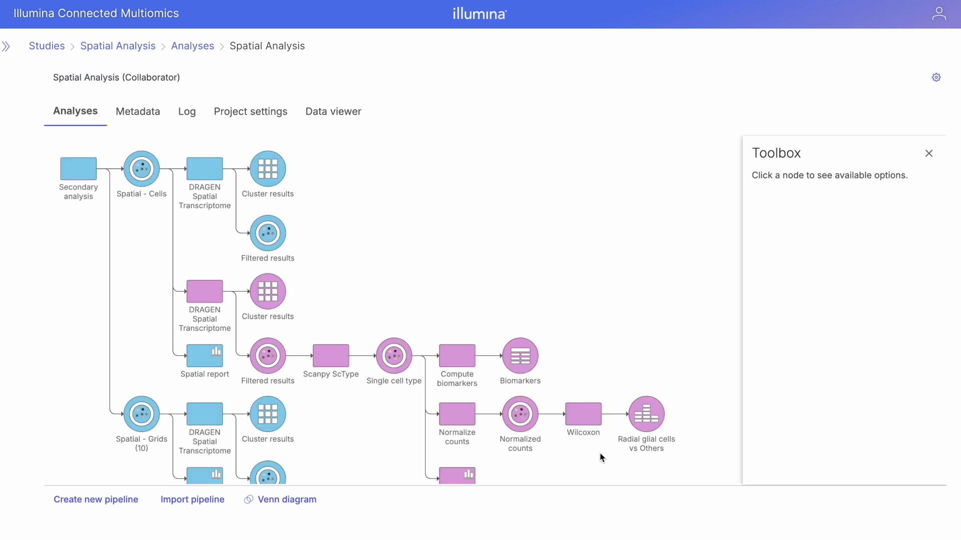
Step: Open the Radial glial cells vs Others results and examine the feature list across all its statistics columns
click(642, 422)
double_click(642, 422)
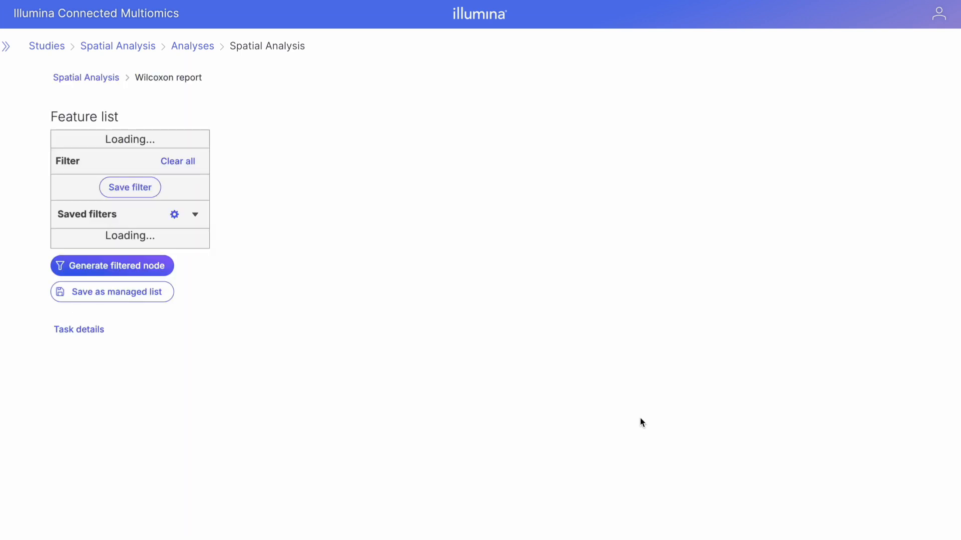
scroll(635, 403, down, 1)
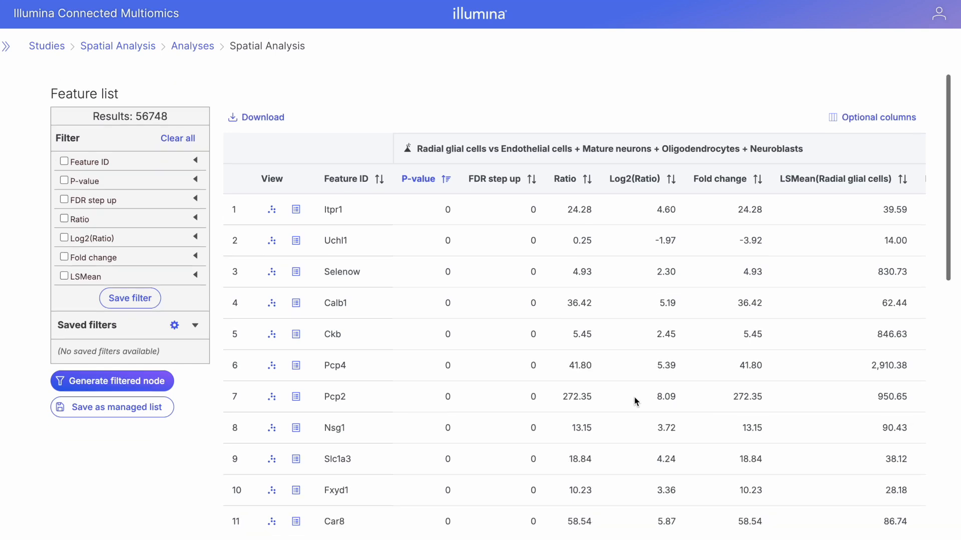
scroll(636, 401, right, 5)
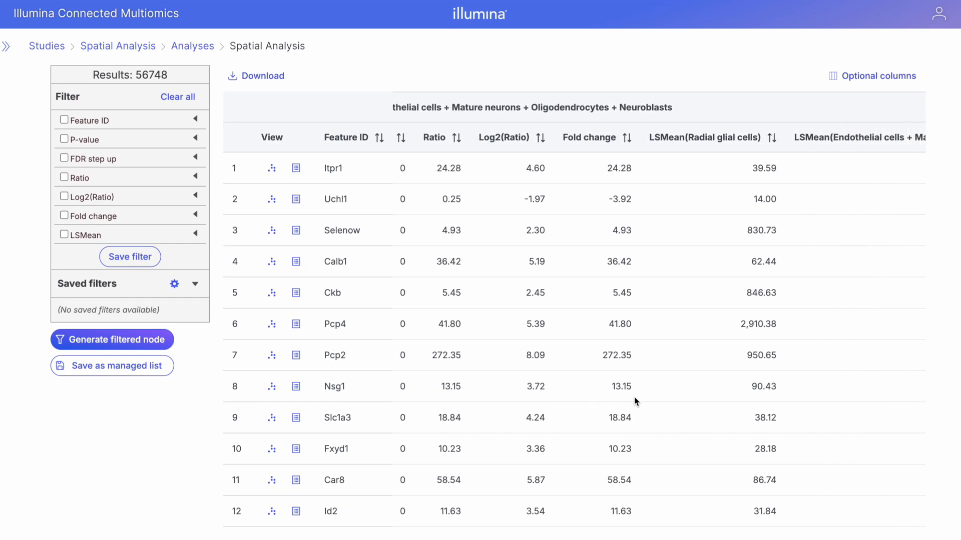
scroll(635, 402, right, 4)
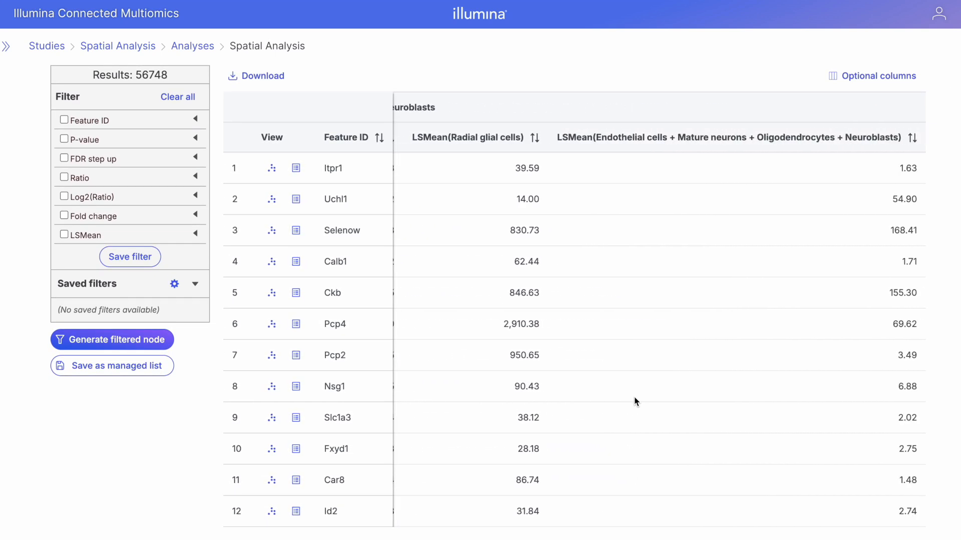
scroll(635, 402, left, 6)
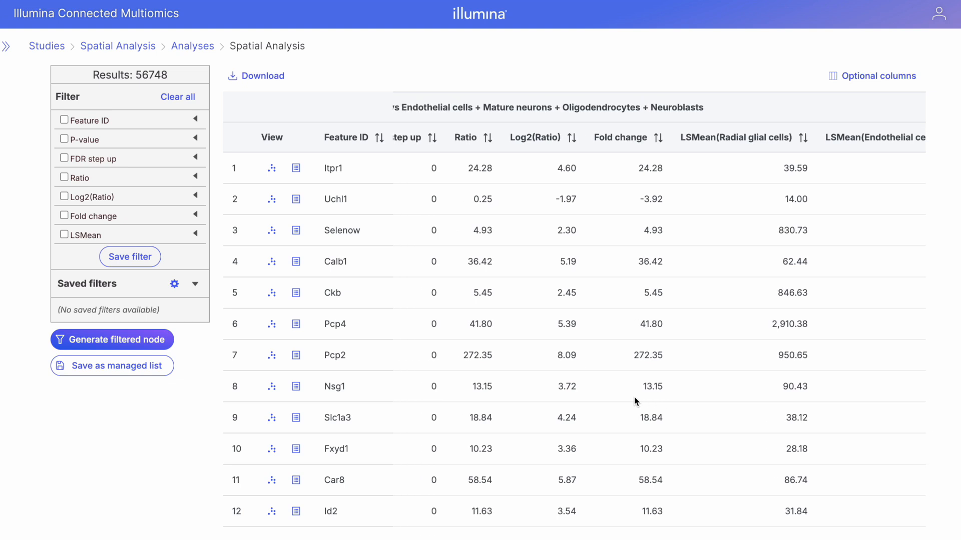
scroll(635, 401, left, 4)
scroll(636, 402, up, 1)
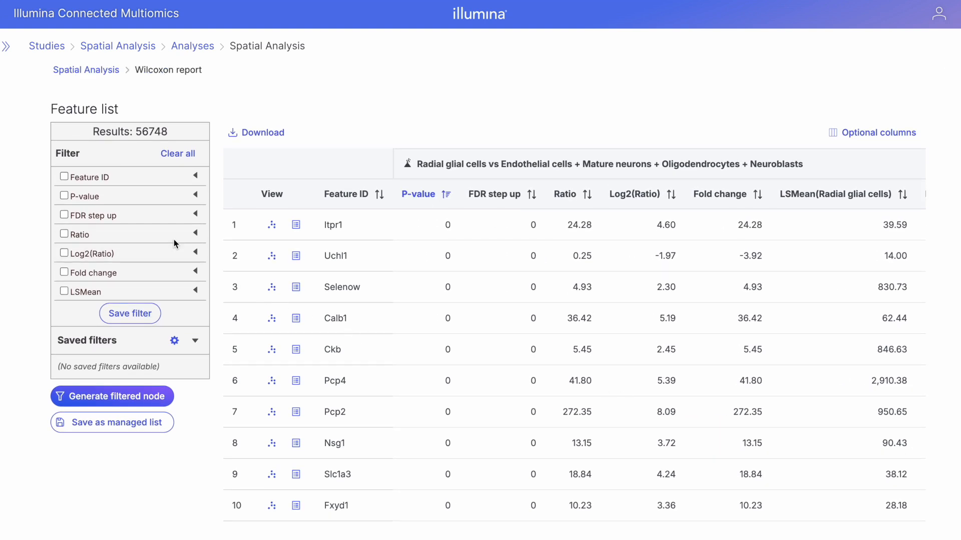
Step: Filter the Wilcoxon feature list to an FDR step up of less than or equal to 0.05
click(65, 214)
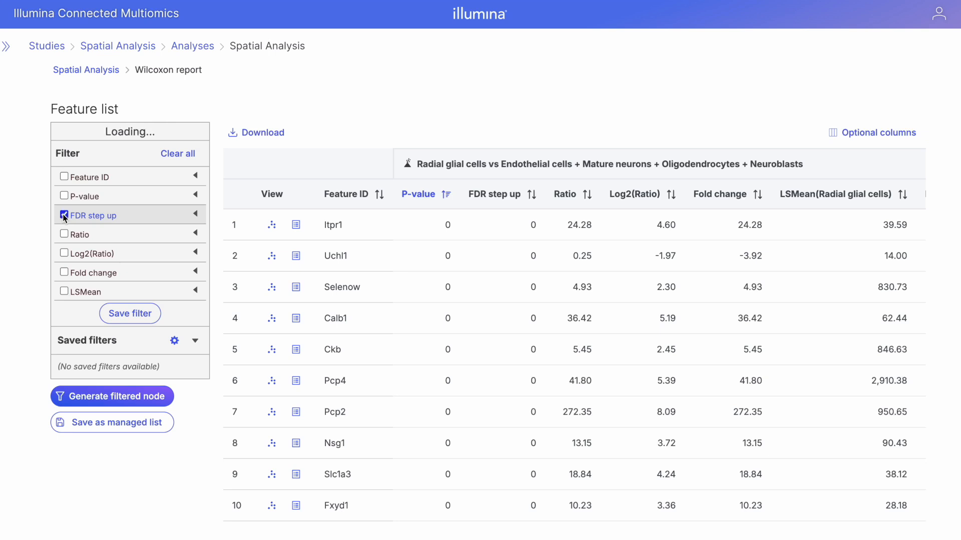
click(195, 214)
click(151, 238)
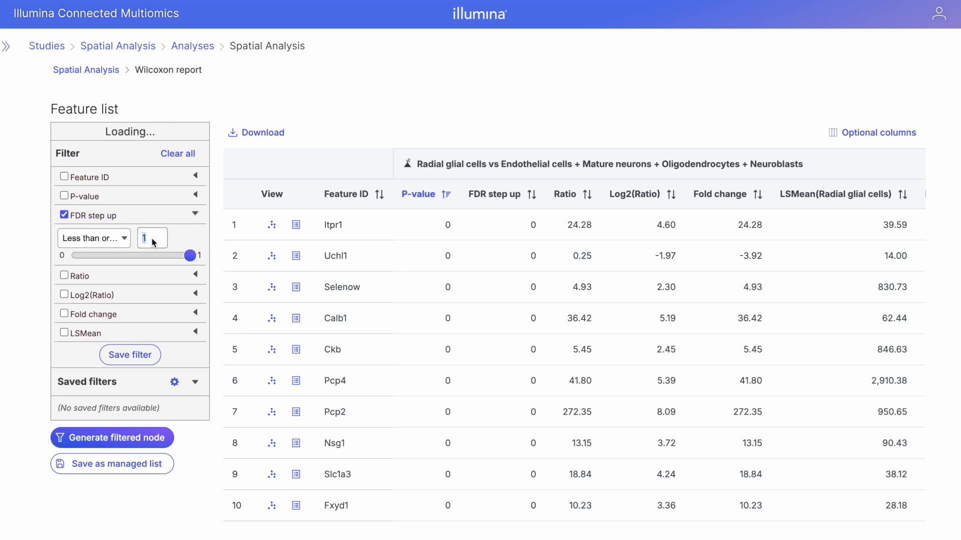
text(0.05)
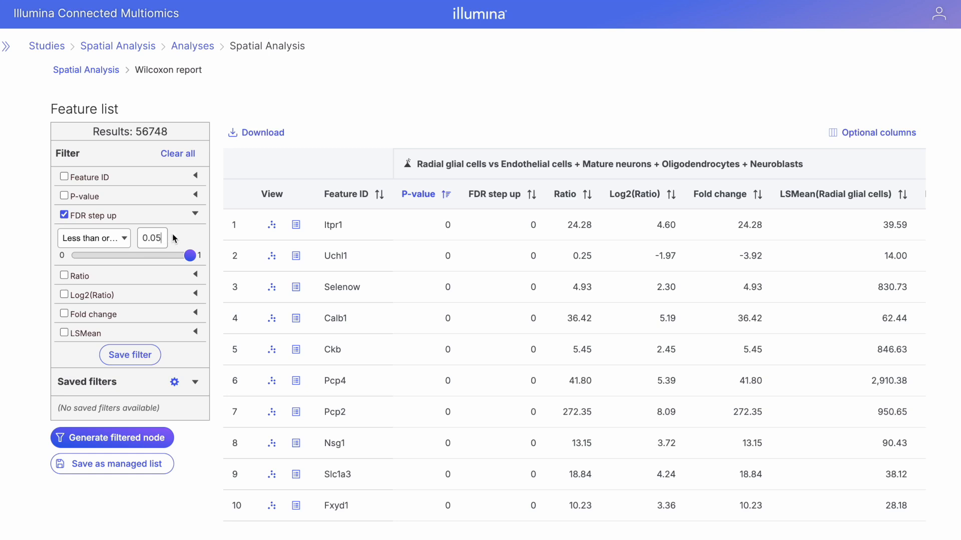
key(Return)
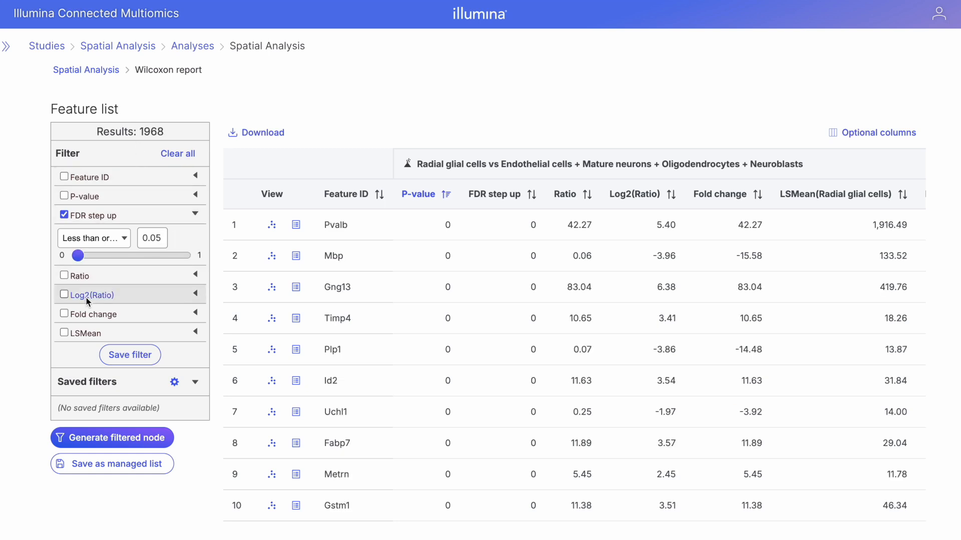
Step: Add a fold change filter excluding the range -1 to 1 and generate a filtered node from the feature list
click(64, 314)
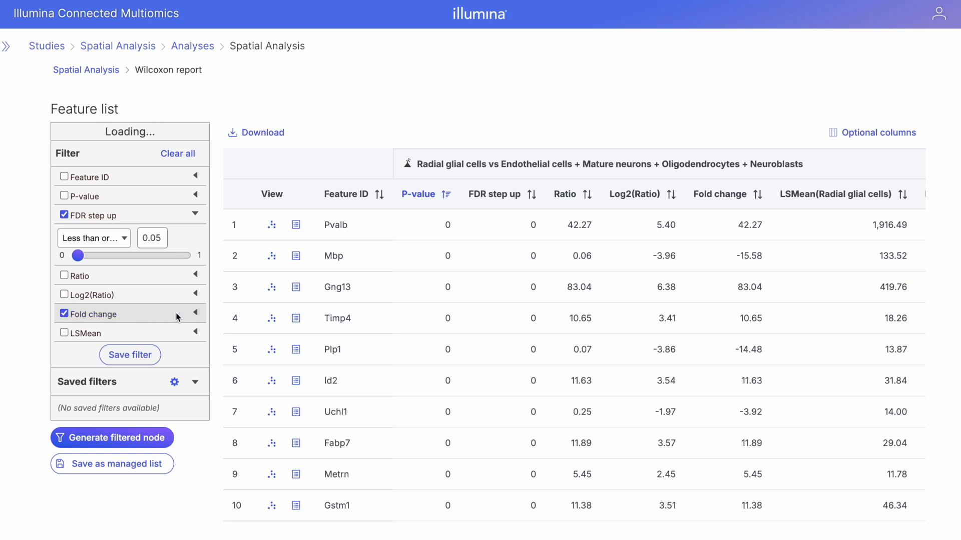
click(196, 315)
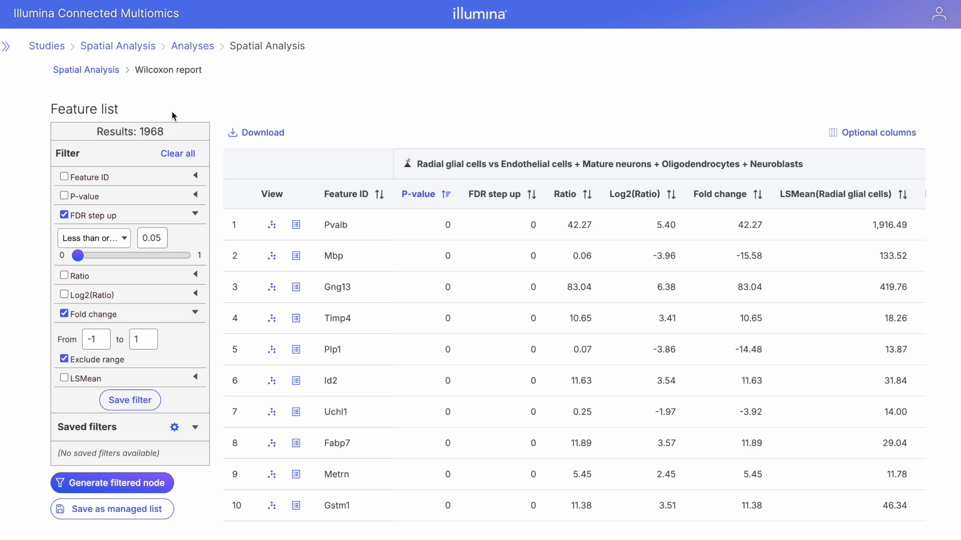
click(124, 489)
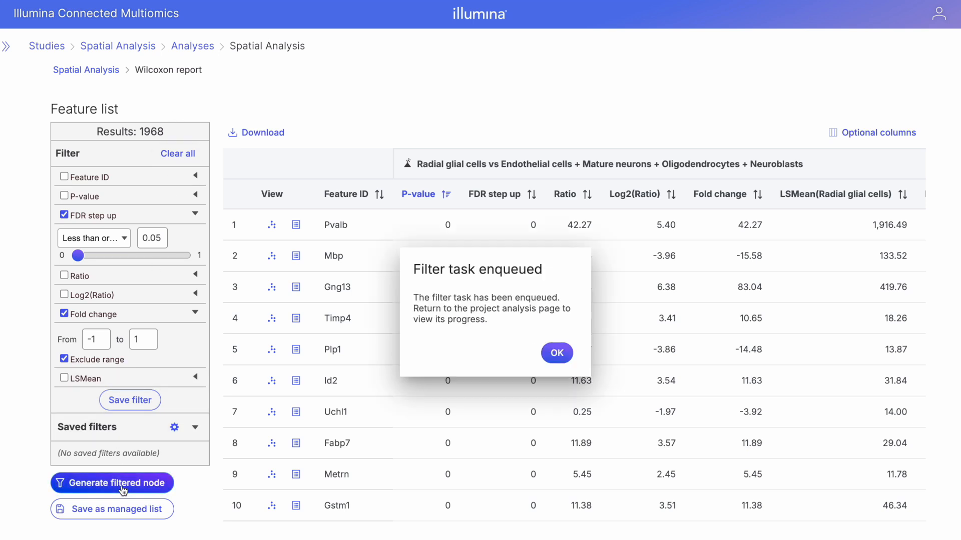
click(549, 355)
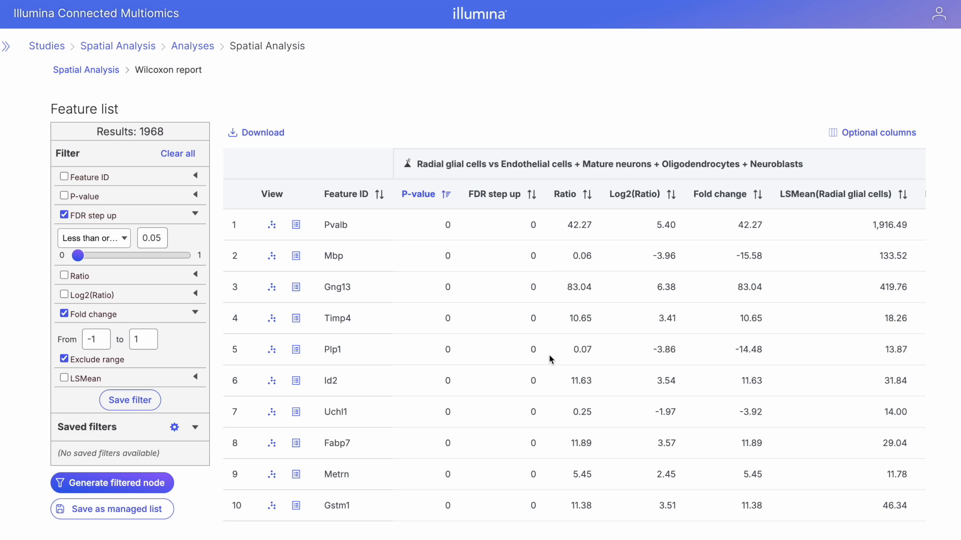
Step: Open the volcano plot for the Radial glial cells comparison and inspect the Calb1 plot at full size
click(407, 168)
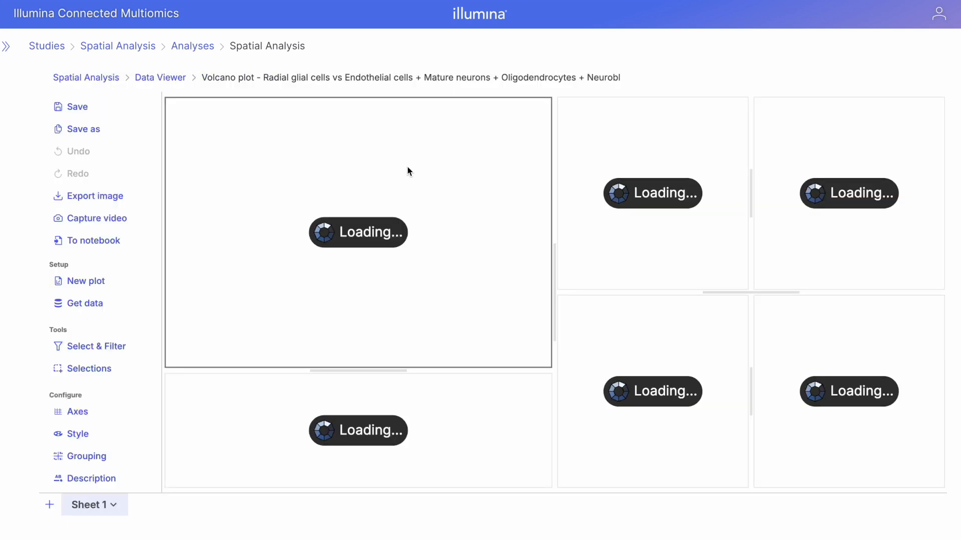
click(349, 188)
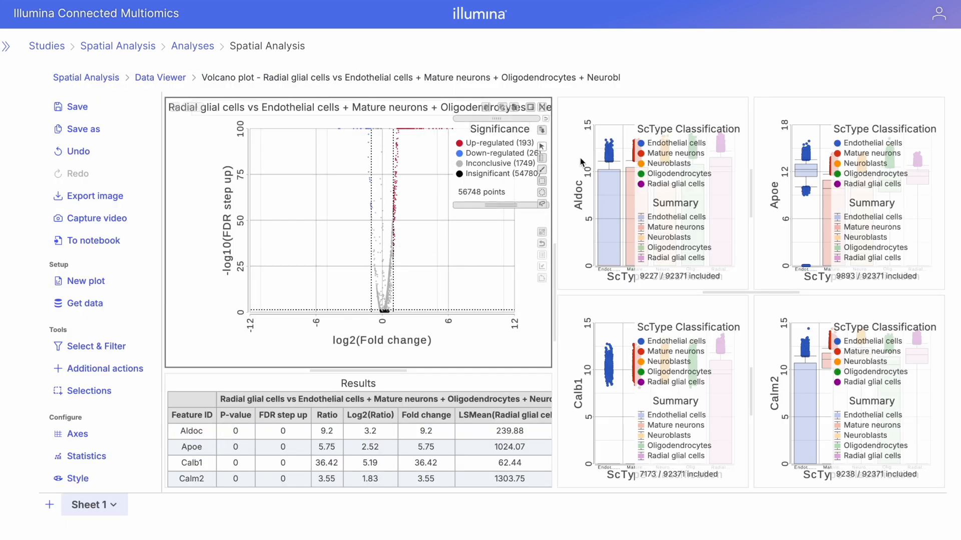
mouse_move(657, 324)
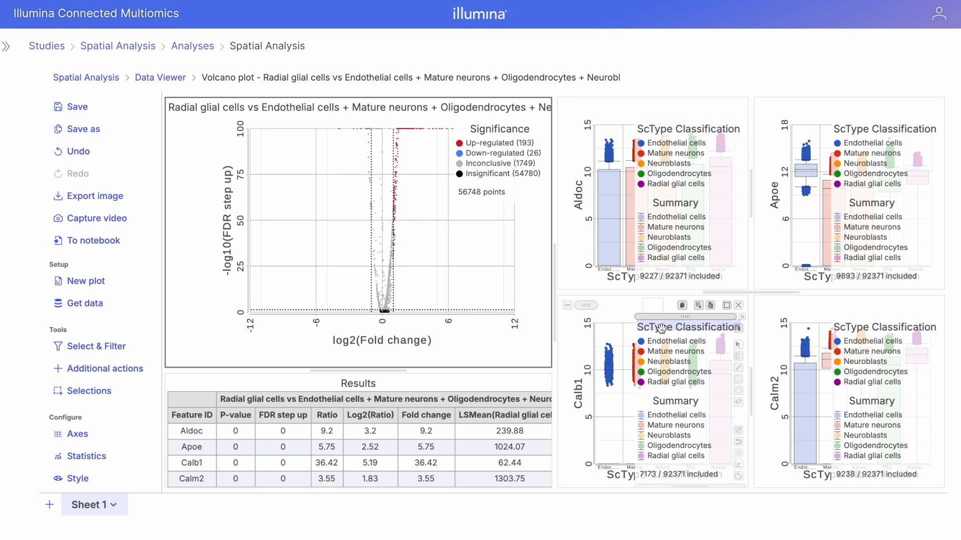
click(727, 305)
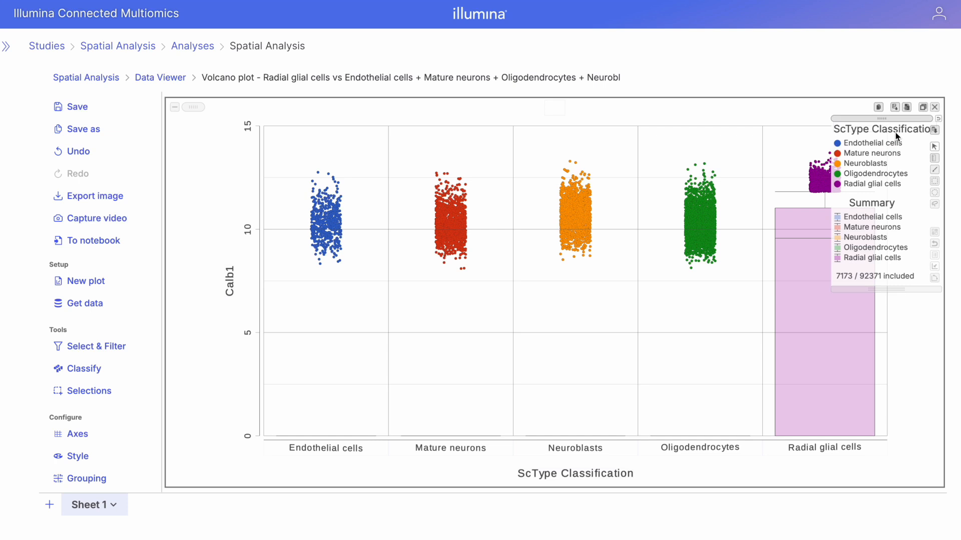
click(923, 108)
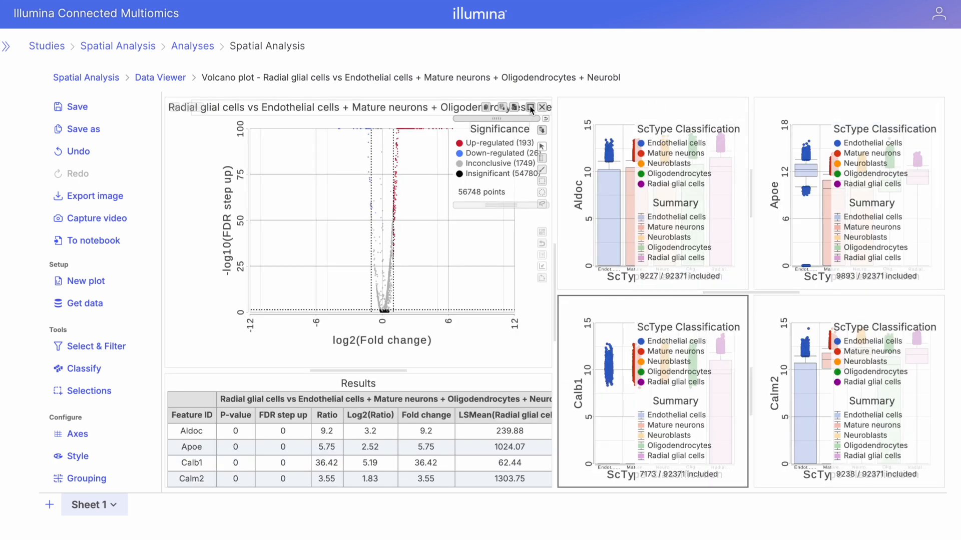
Step: Enlarge the volcano plot and set its point size to 8
click(530, 107)
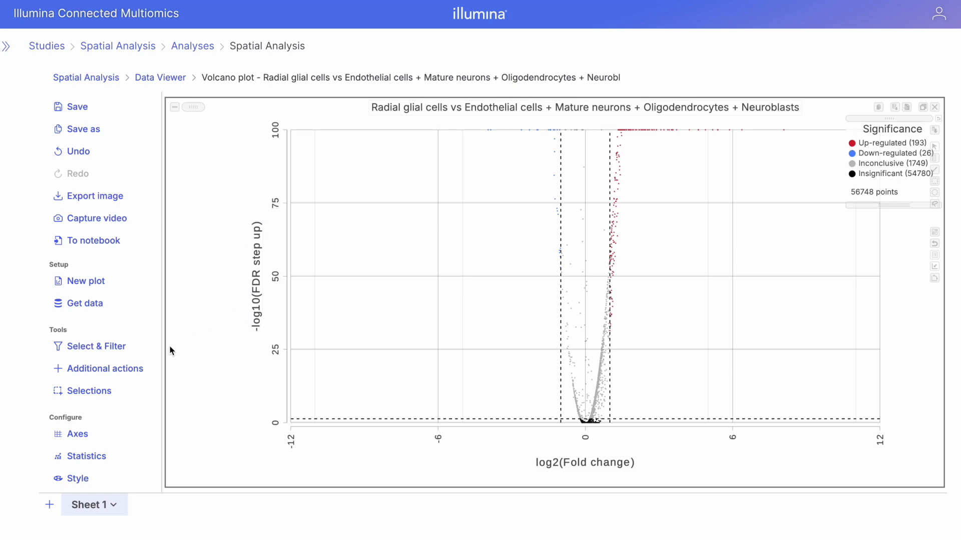
click(80, 479)
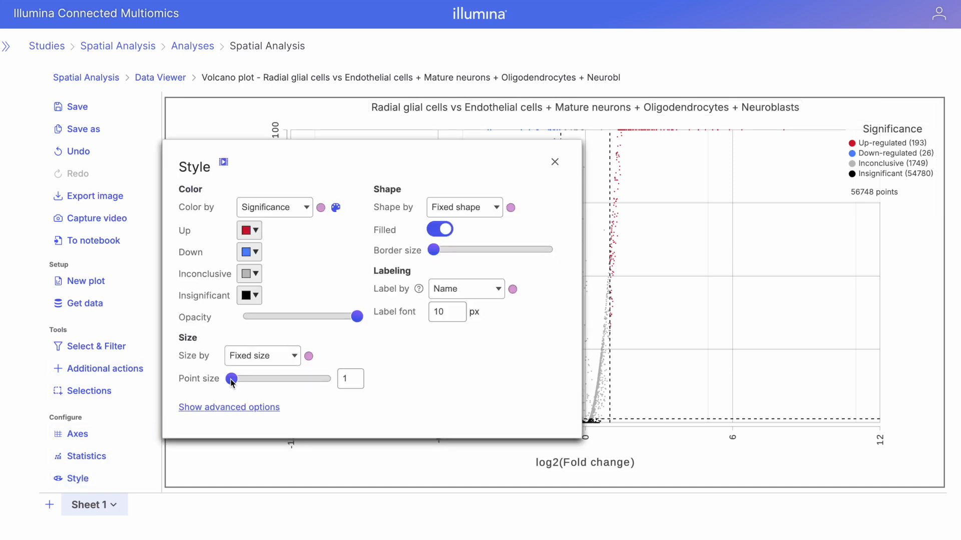
drag(232, 381, 250, 382)
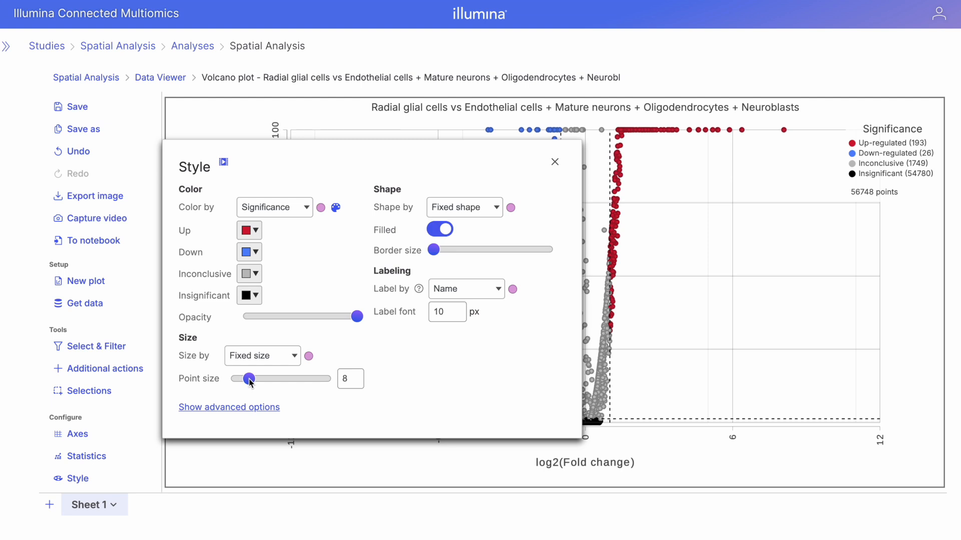
click(554, 162)
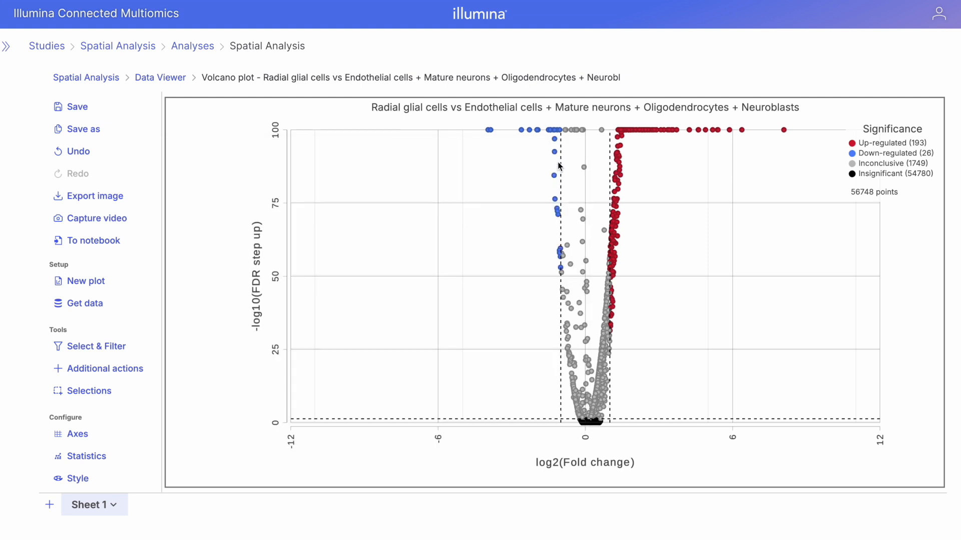
Step: Identify the up-regulated gene near a log2 fold change of 6, clear the selection and restore the multi-plot layout
click(690, 130)
click(741, 130)
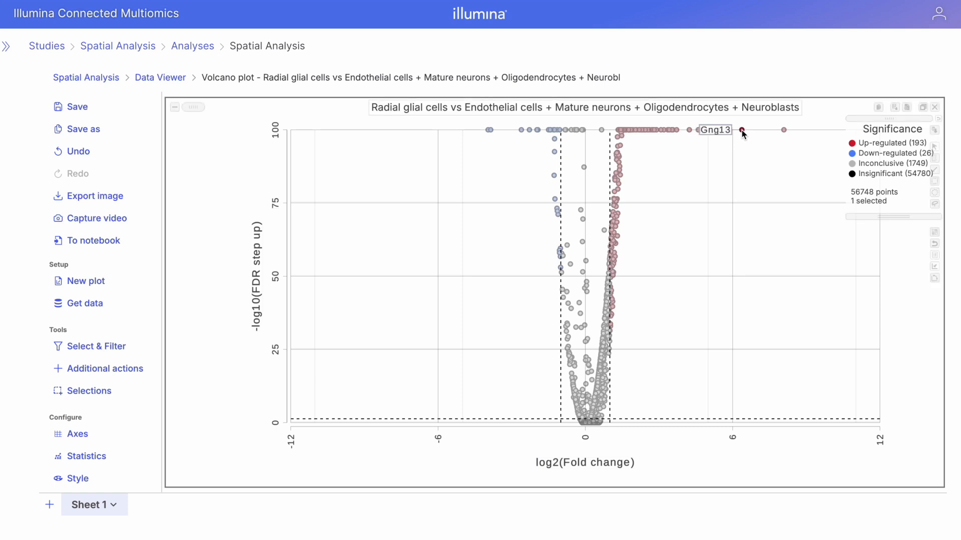
click(741, 155)
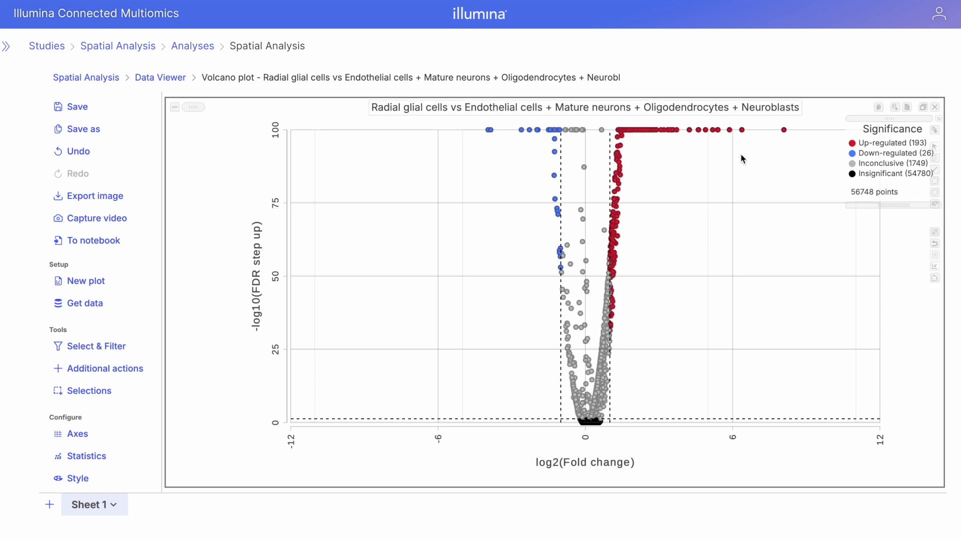
click(923, 107)
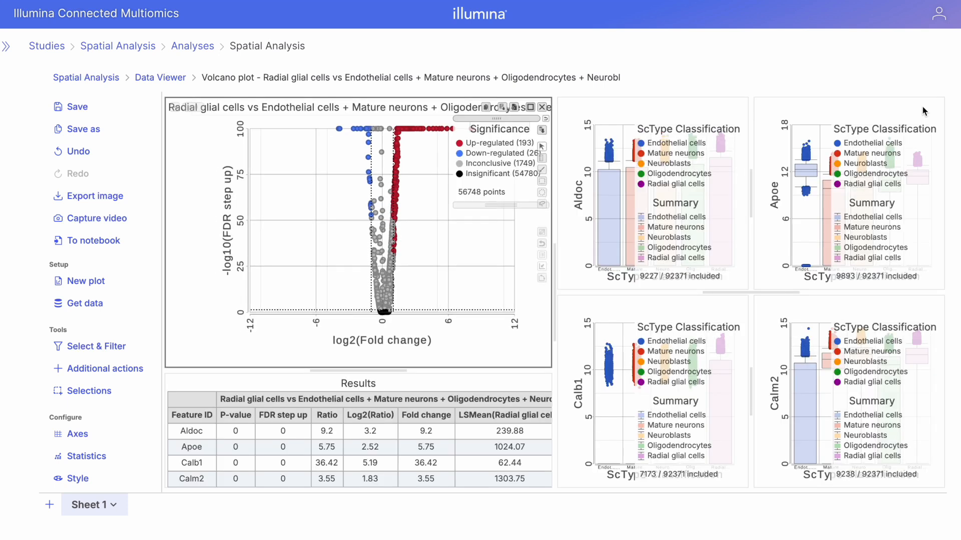
Step: Save the volcano plot viewer session under its suggested name
click(86, 106)
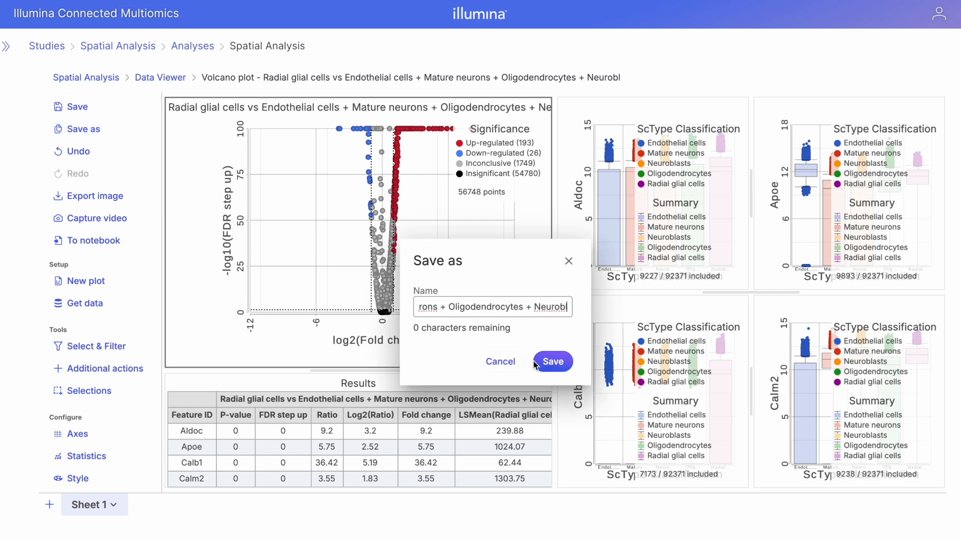
click(550, 365)
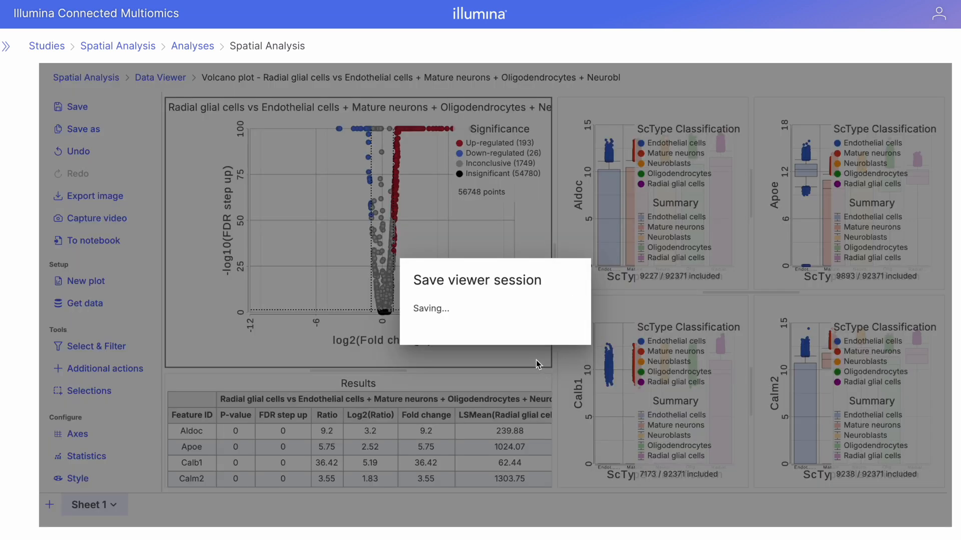
click(555, 345)
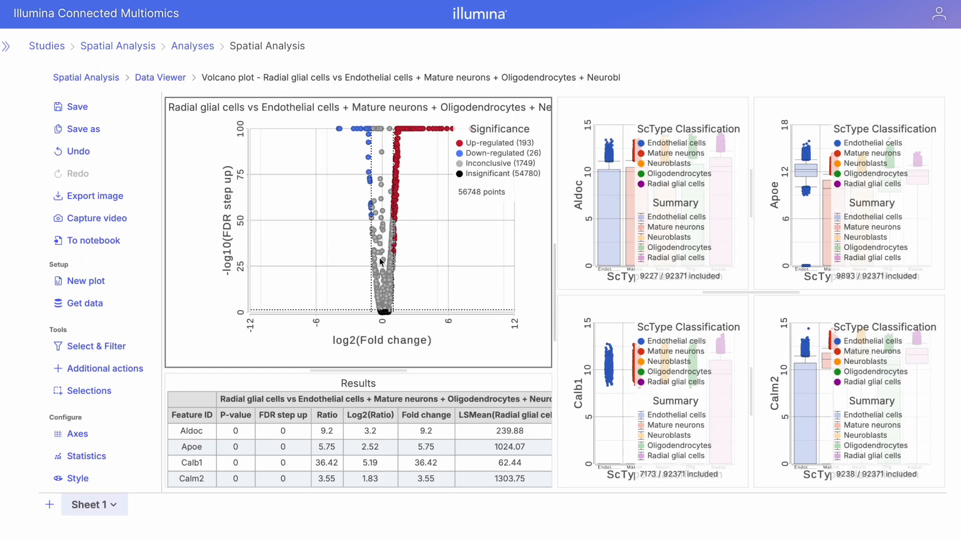
Step: Return to the analysis pipeline and open the gene set enrichment setup for the Filtered feature list node
click(92, 79)
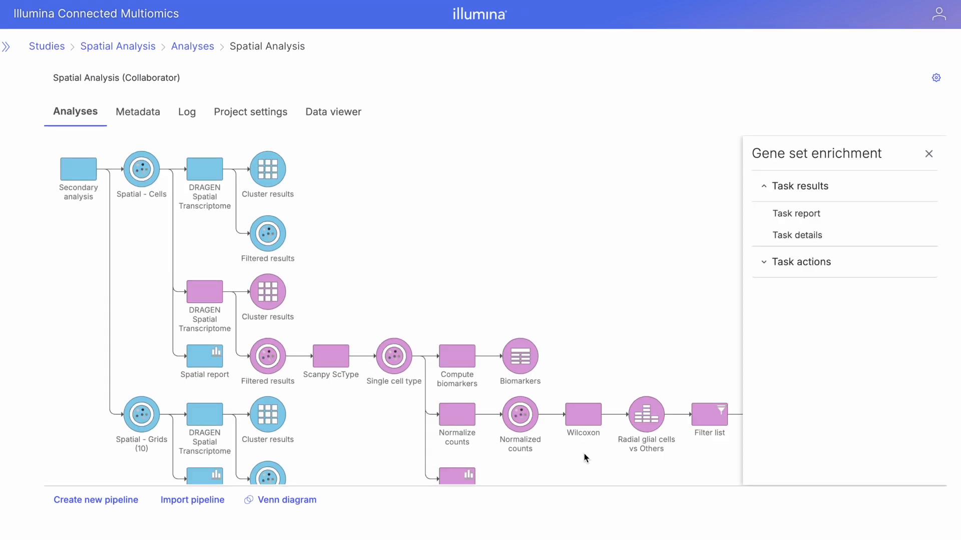
scroll(584, 454, right, 2)
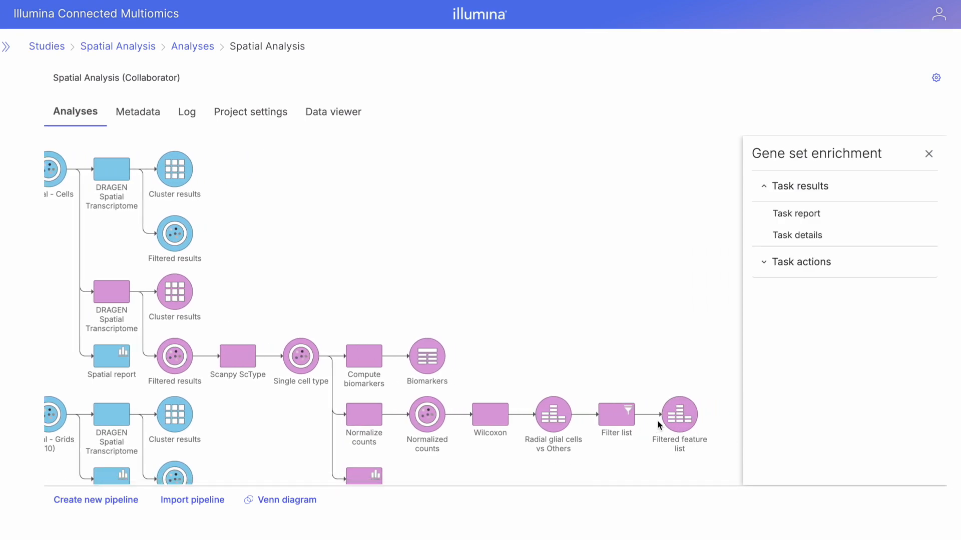
click(678, 422)
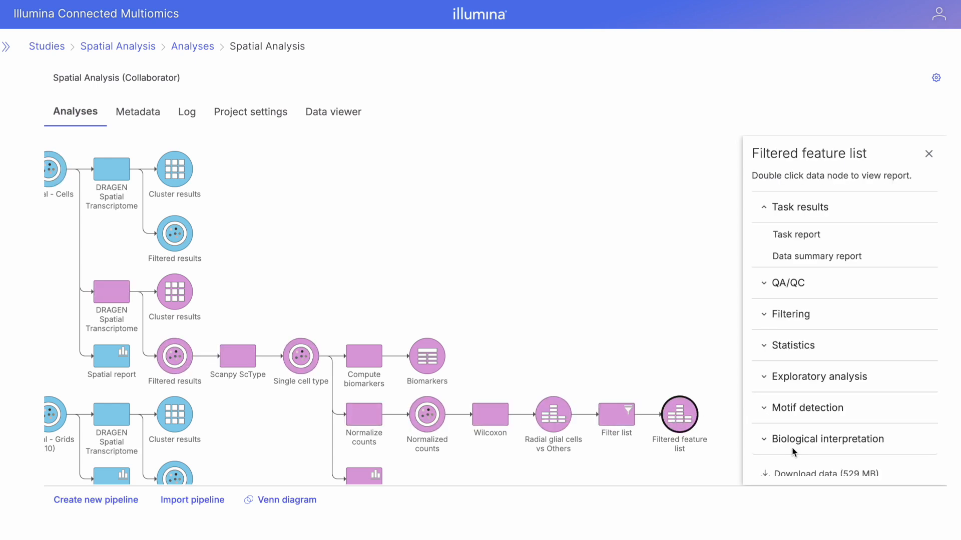
click(792, 450)
scroll(794, 447, down, 1)
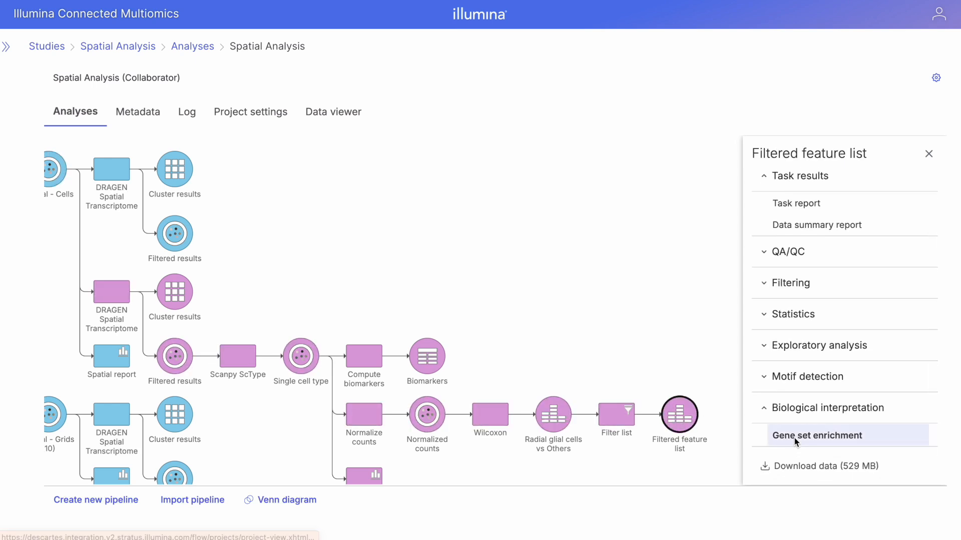
click(794, 438)
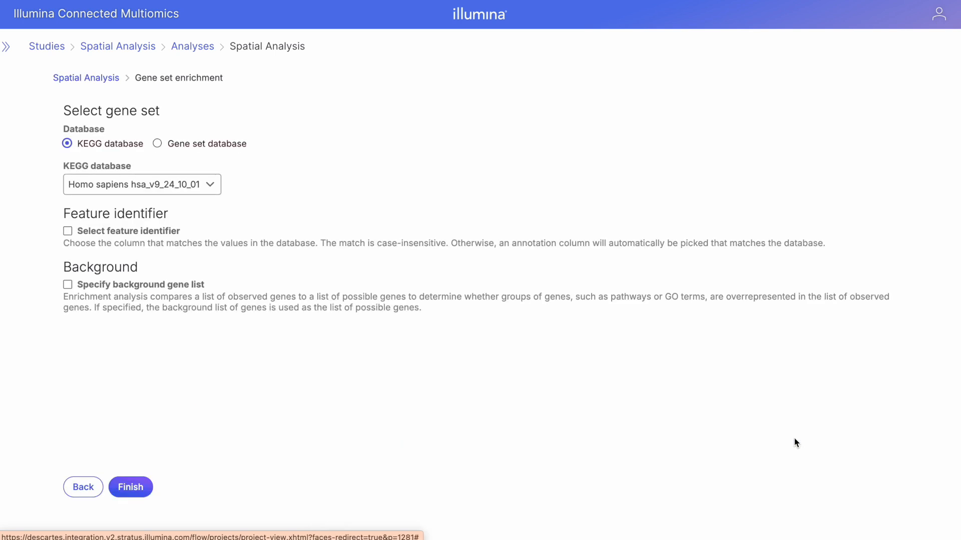
Step: Run the enrichment against the KEGG database Mus musculus mmu_v10_25_01_10
click(209, 190)
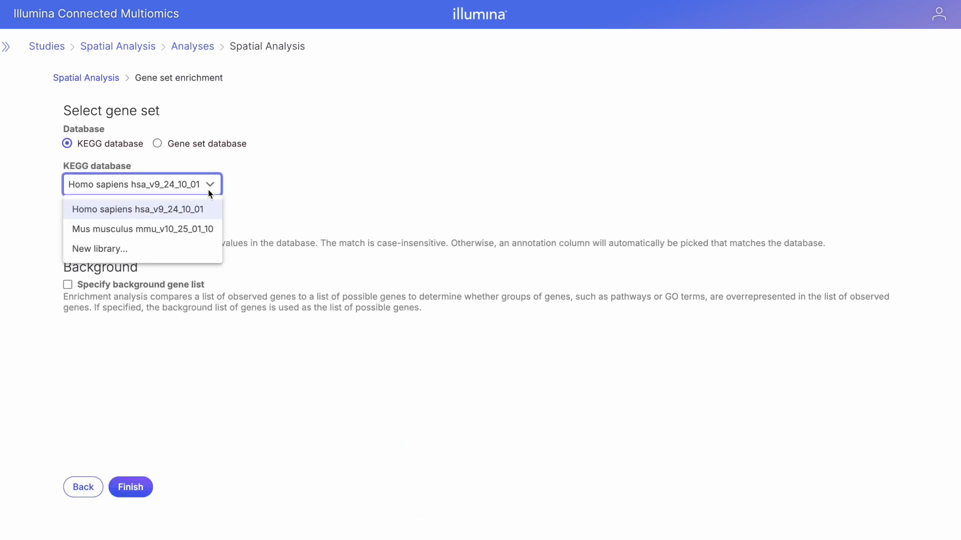
click(196, 232)
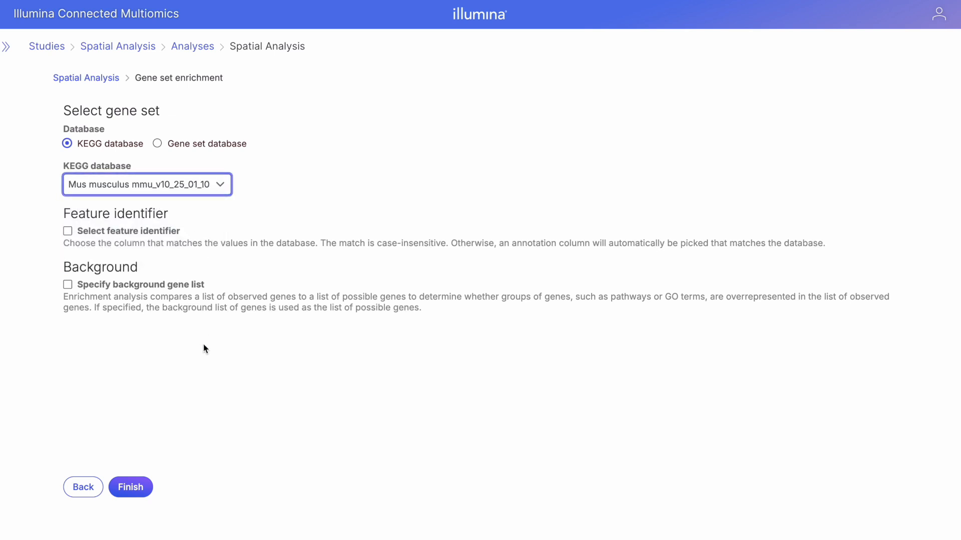
click(130, 488)
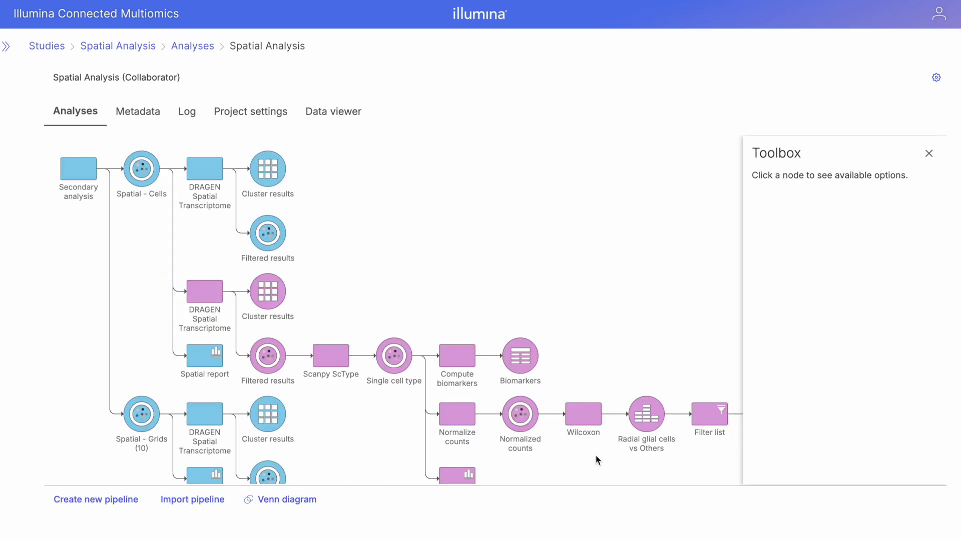
Step: Open the report of the Pathway enrichment node and look through the listed gene sets
scroll(598, 461, right, 5)
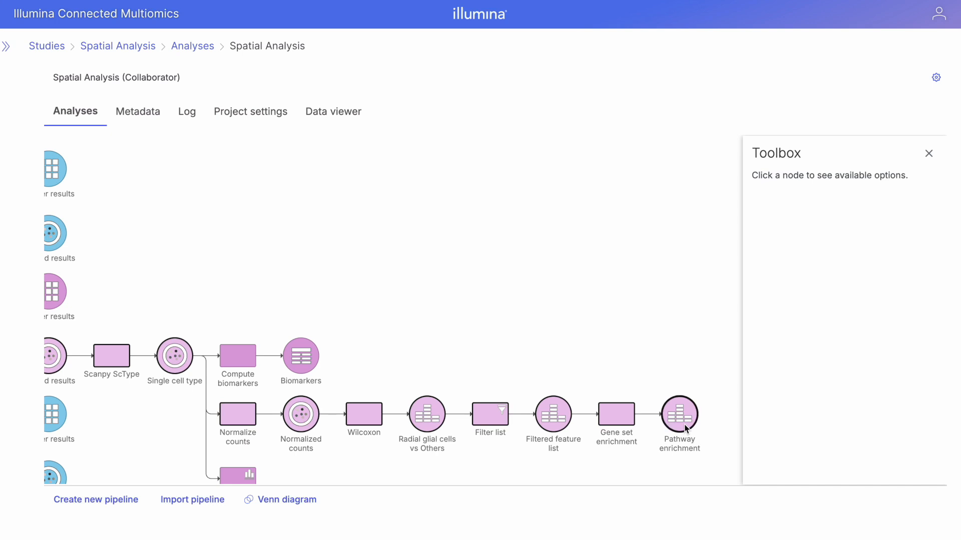
double_click(685, 426)
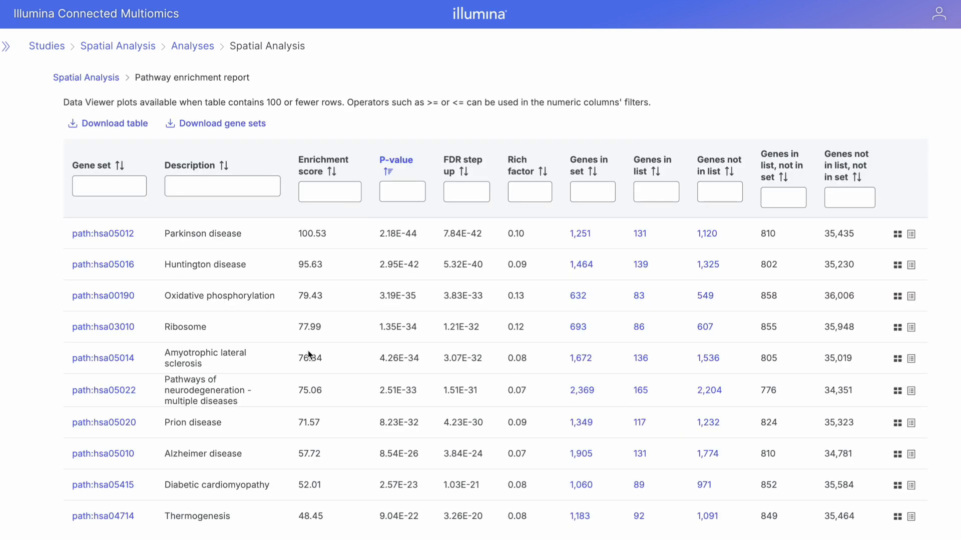
scroll(257, 360, down, 7)
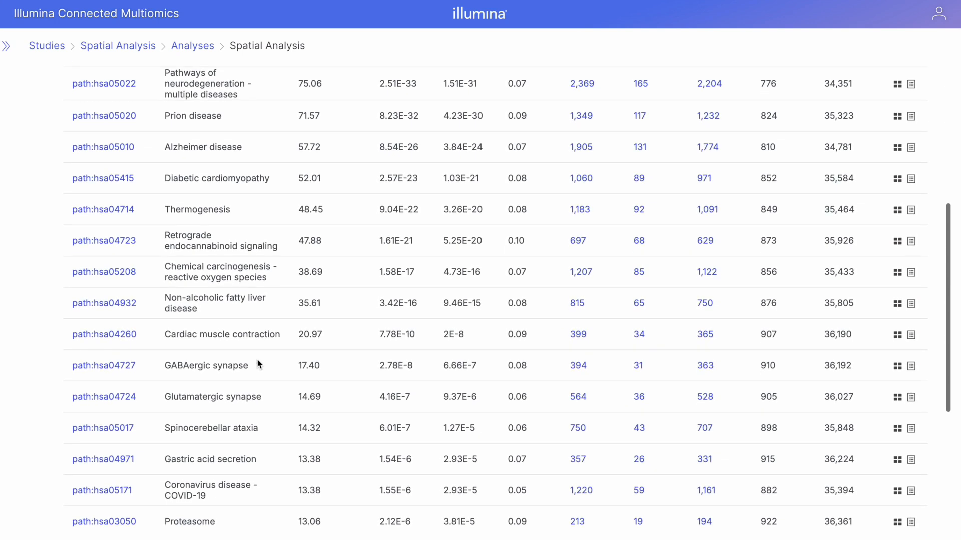
scroll(257, 359, up, 6)
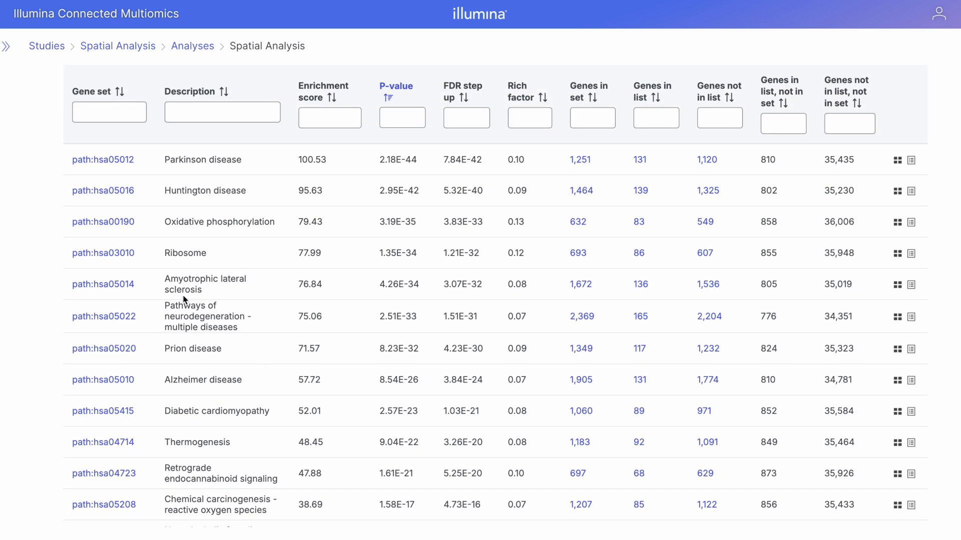
Step: Examine the KEGG map for Pathways of neurodegeneration - multiple diseases, and return to the enrichment report
click(107, 321)
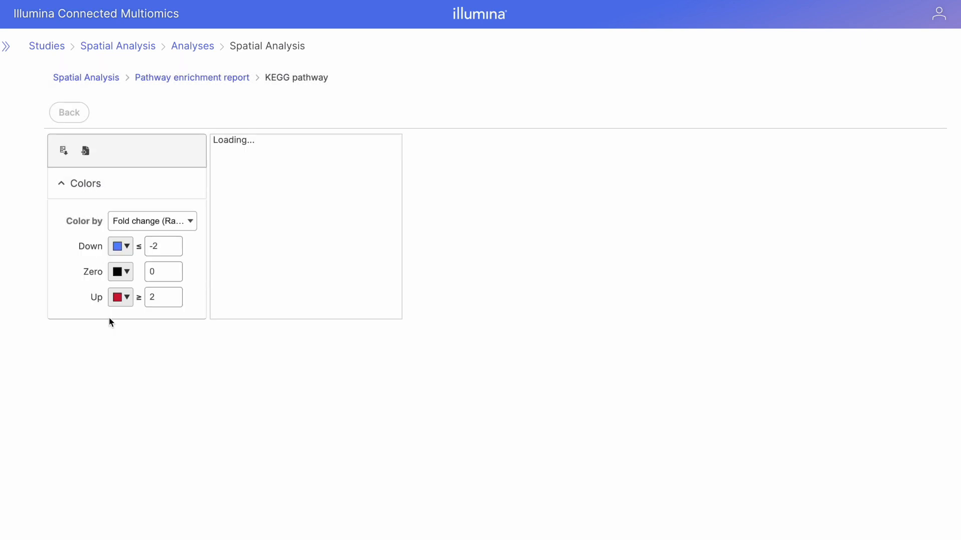
scroll(438, 326, down, 6)
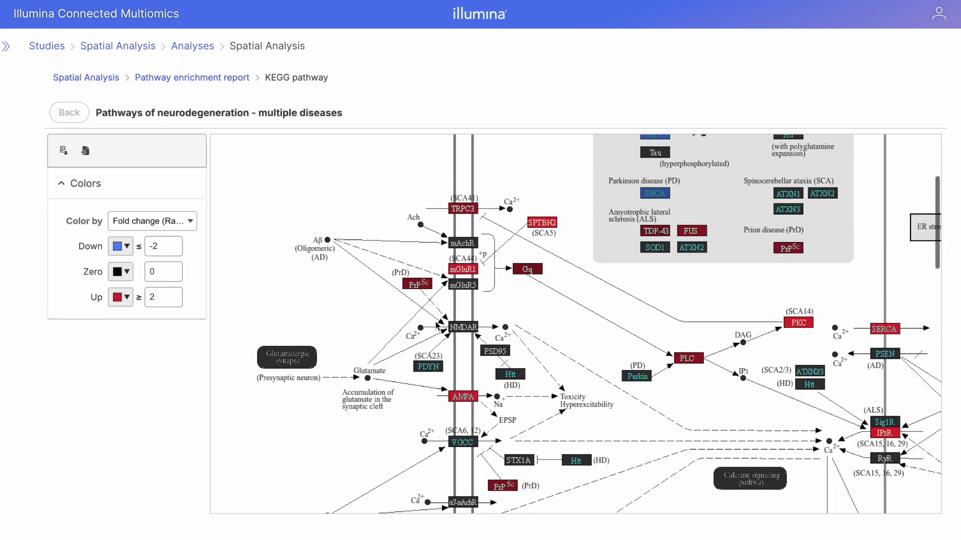
scroll(437, 326, right, 8)
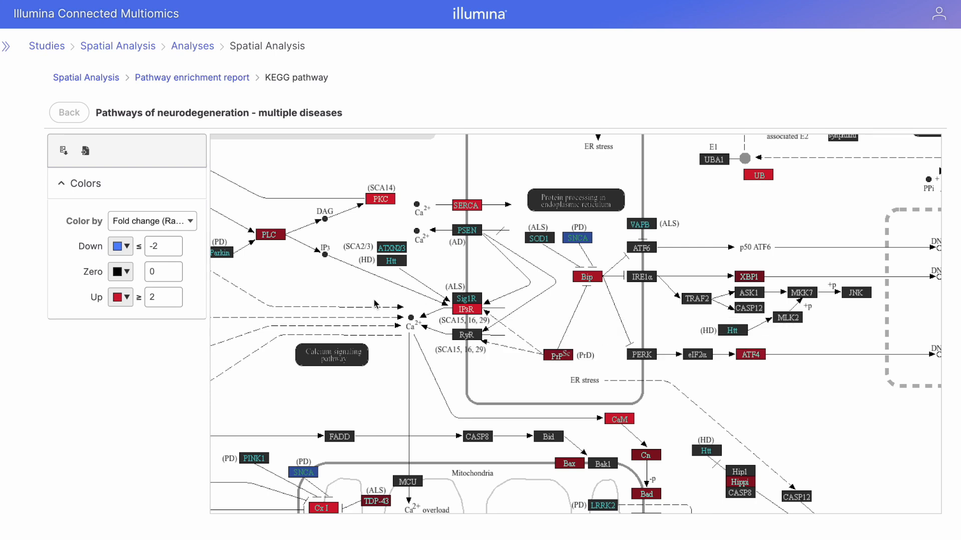
scroll(375, 304, left, 8)
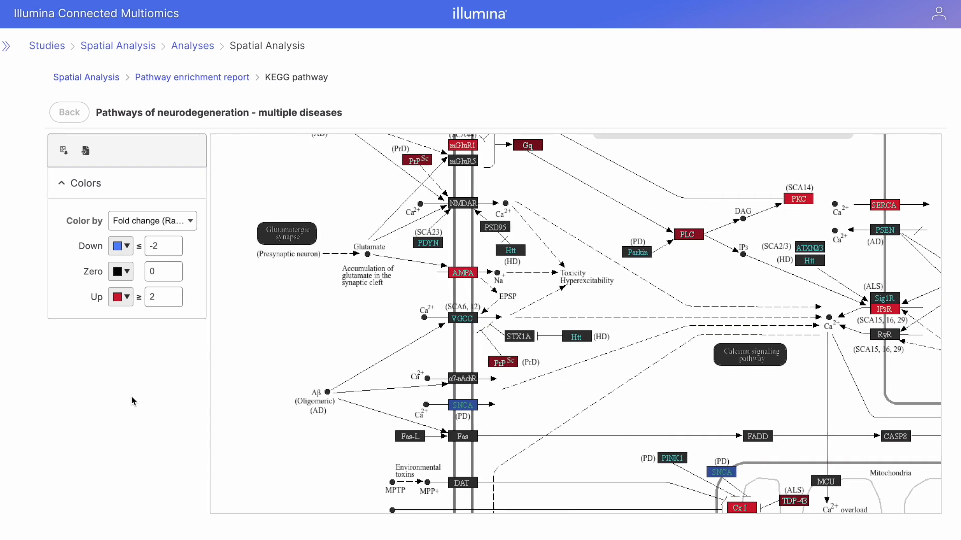
scroll(131, 402, left, 5)
scroll(193, 273, up, 2)
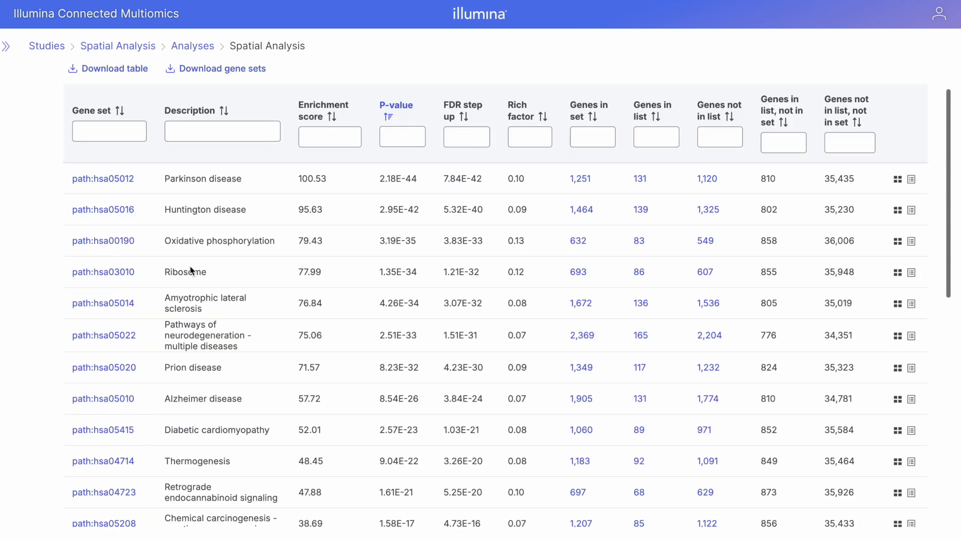
Step: Filter the report to enrichment scores > 30 and open the plots of the remaining pathways in Data Viewer
click(329, 196)
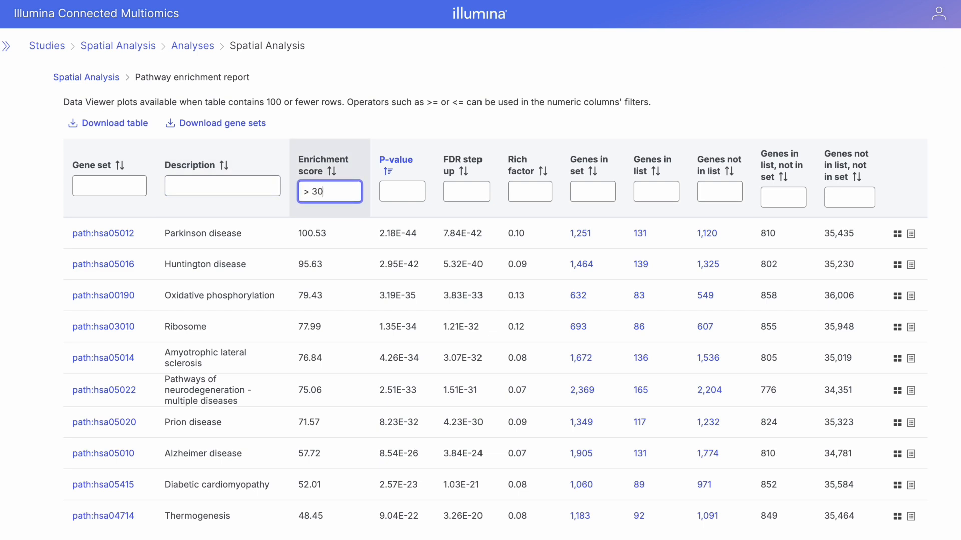
click(434, 120)
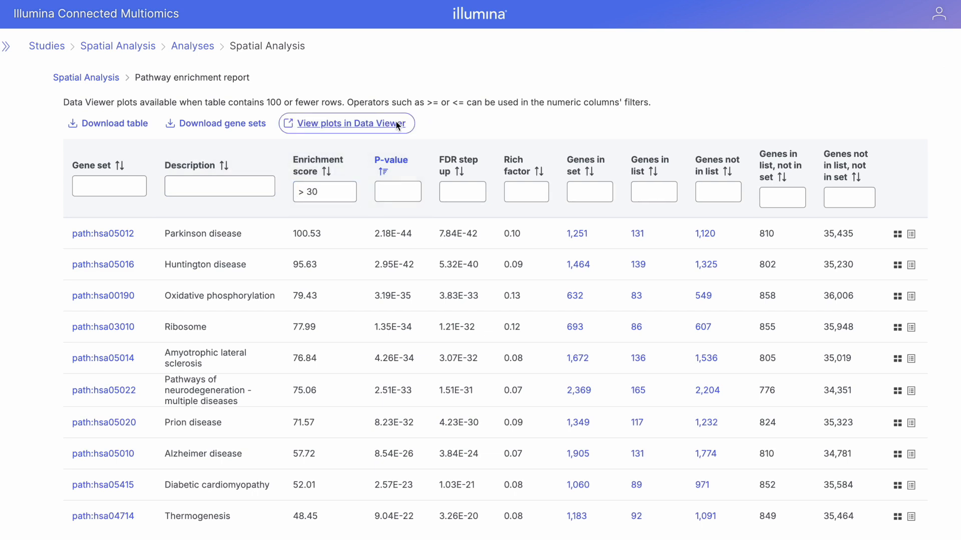
click(398, 124)
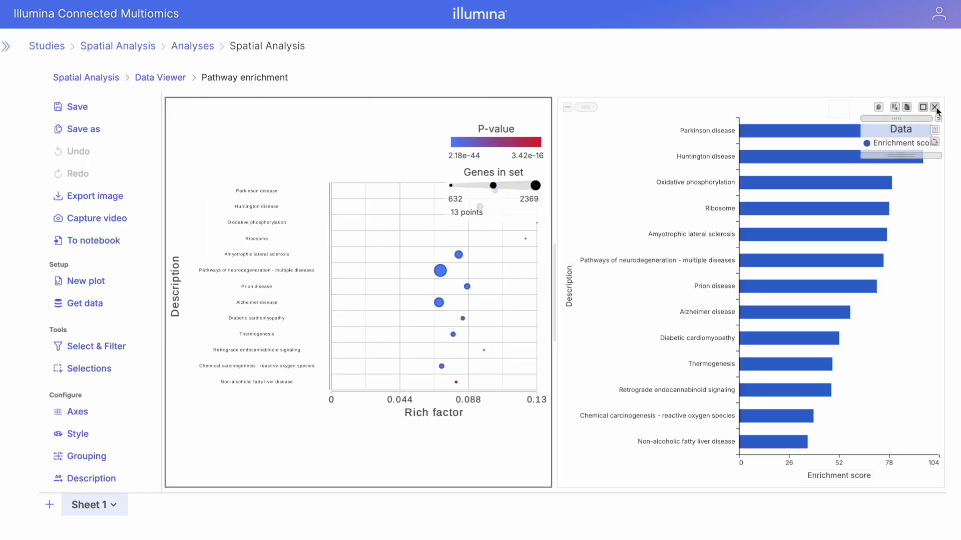
Step: Remove the enrichment score bar chart and start a new spatial plot from the Spatial - Cells data
click(935, 108)
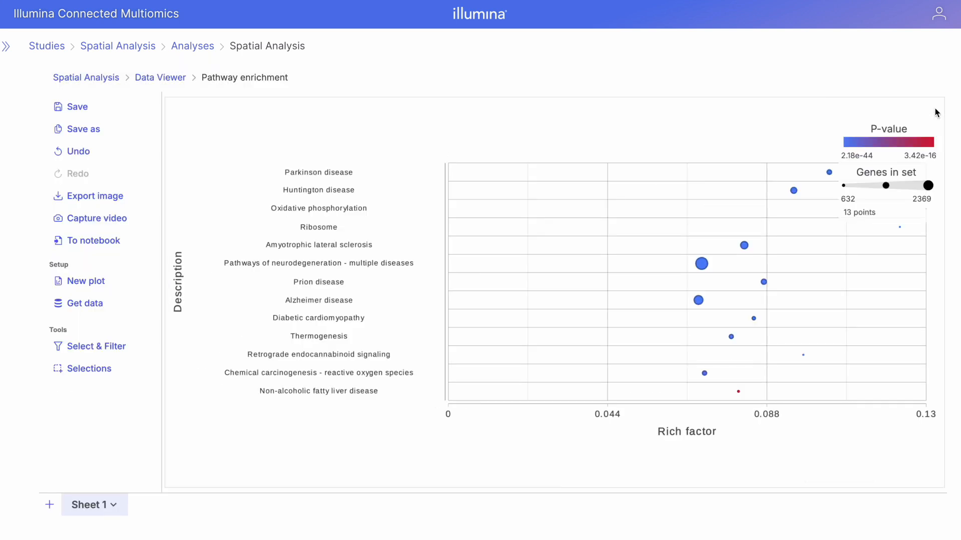
click(117, 281)
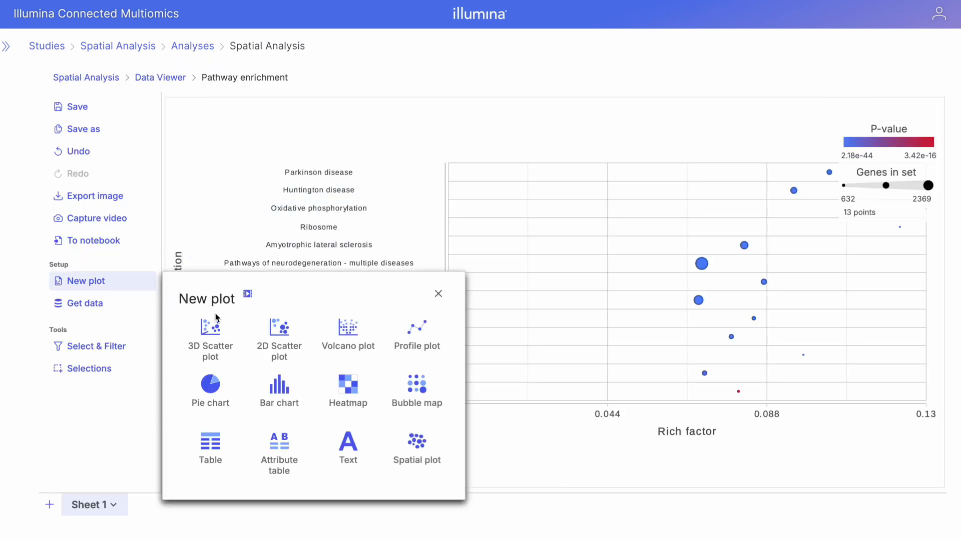
click(416, 445)
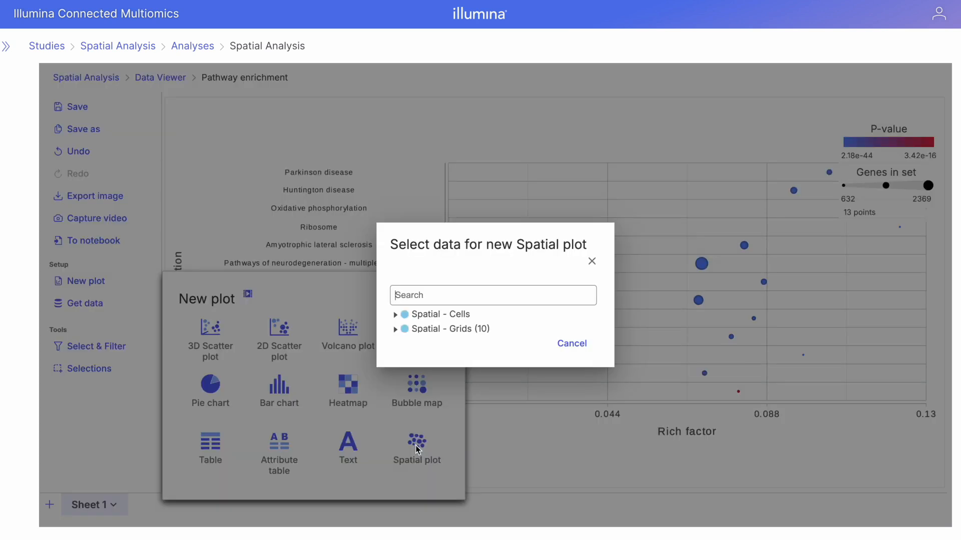
click(428, 320)
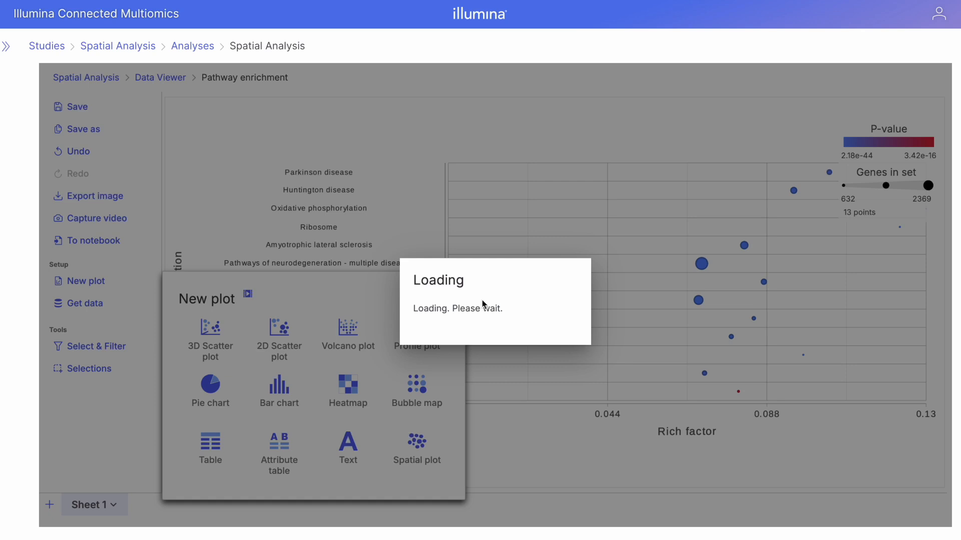
Step: Set the spatial plot's X axis to spatial_x and Y axis to spatial_y, and add it to the sheet
click(509, 300)
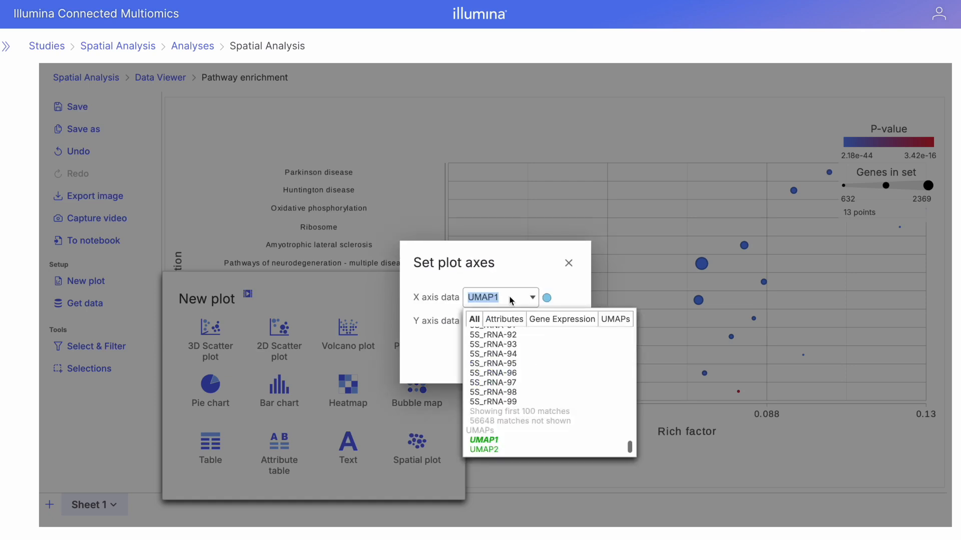
scroll(511, 371, up, 10)
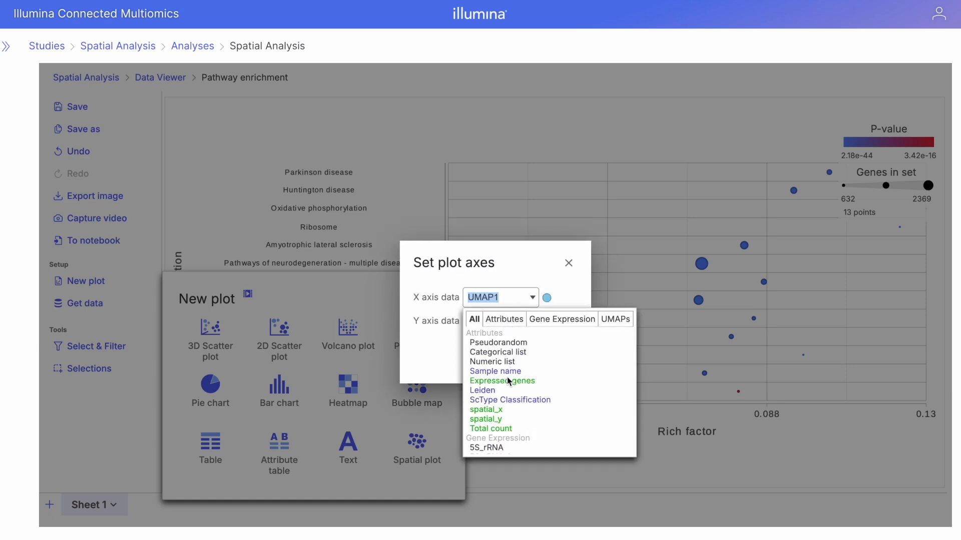
click(495, 414)
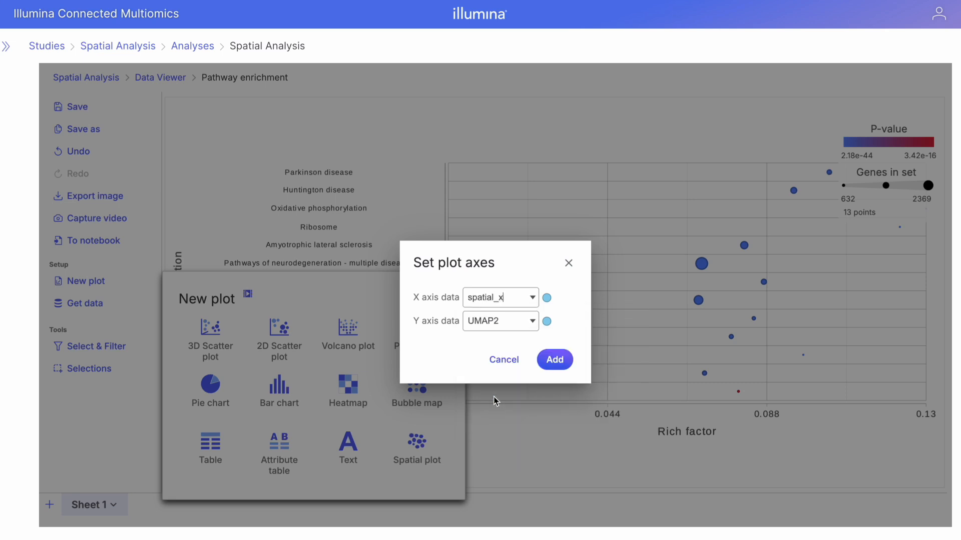
click(495, 327)
scroll(508, 398, up, 10)
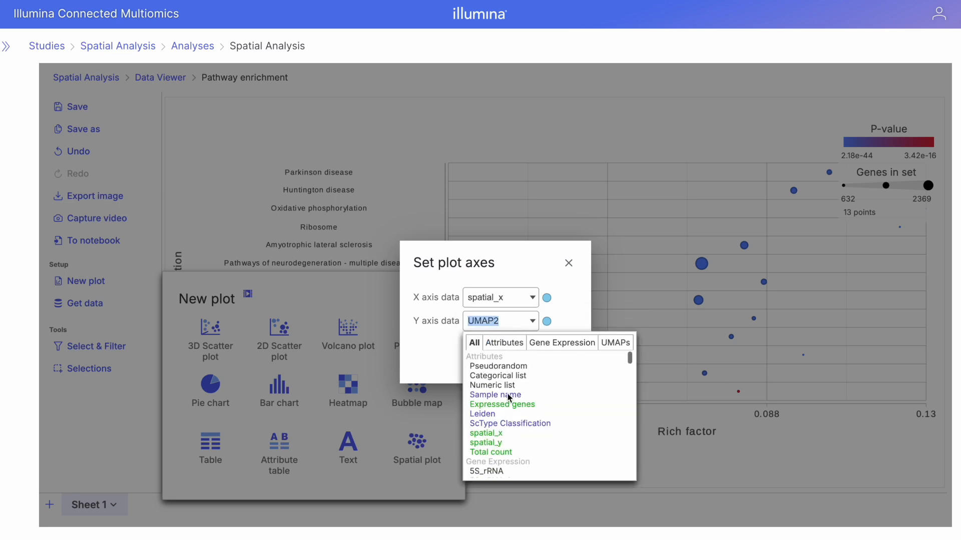
click(486, 443)
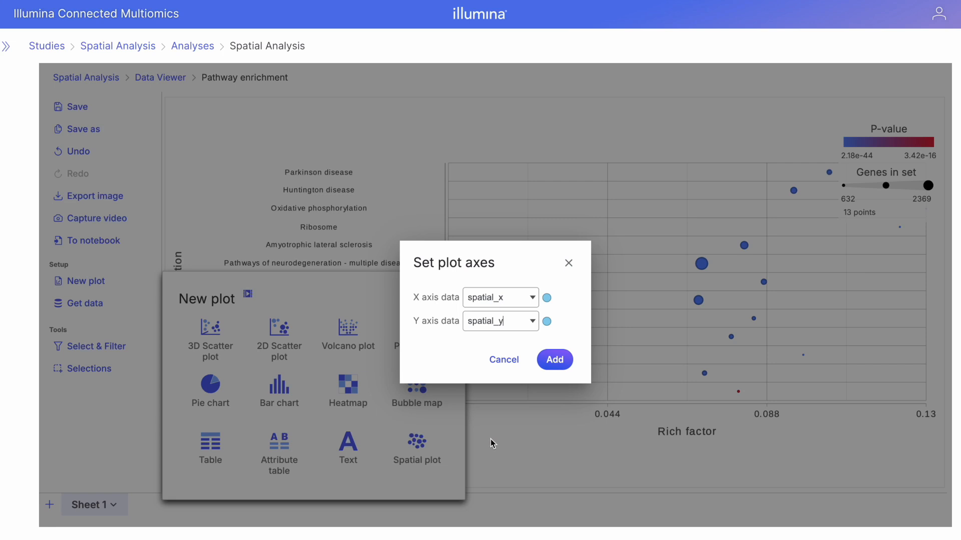
click(547, 363)
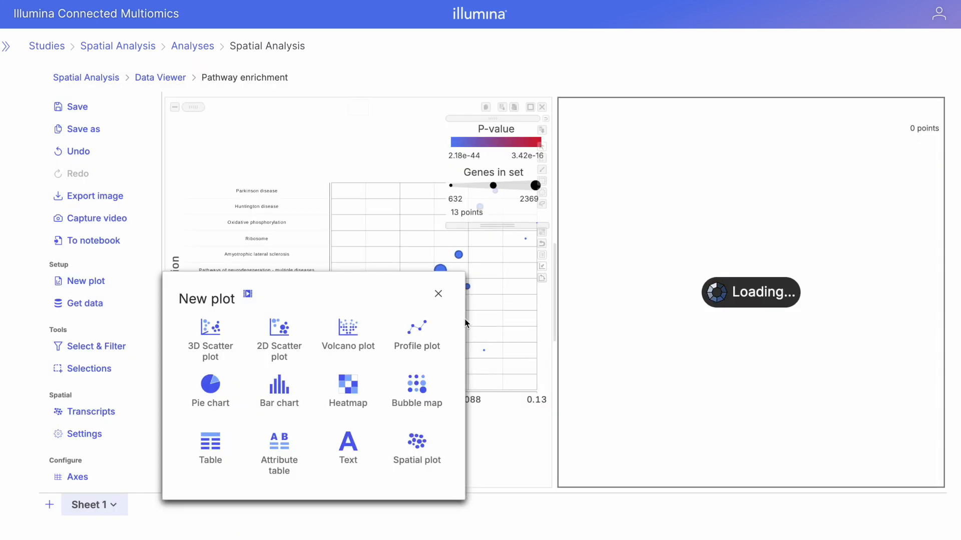
Step: Add a pie chart of ScType Classification from the Spatial - Cells data
click(221, 400)
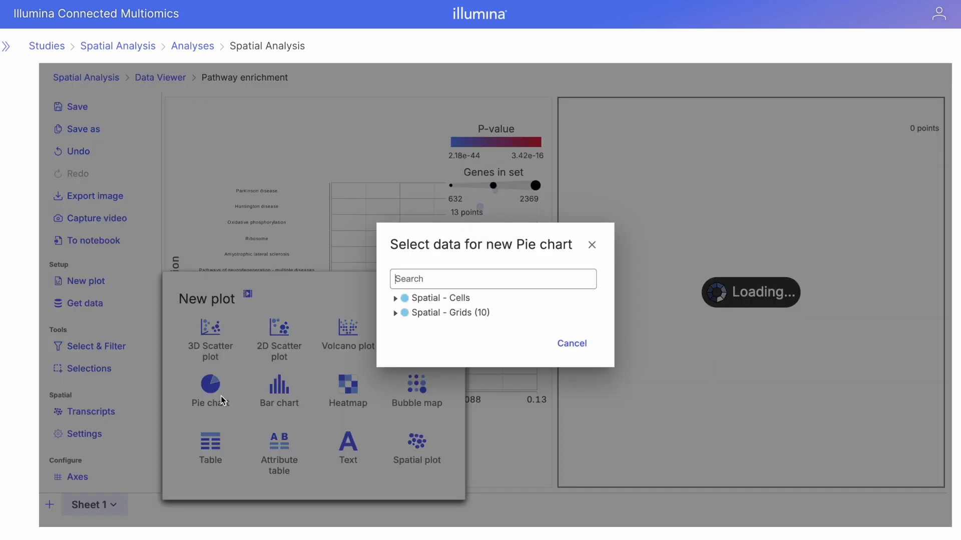
click(441, 299)
click(524, 298)
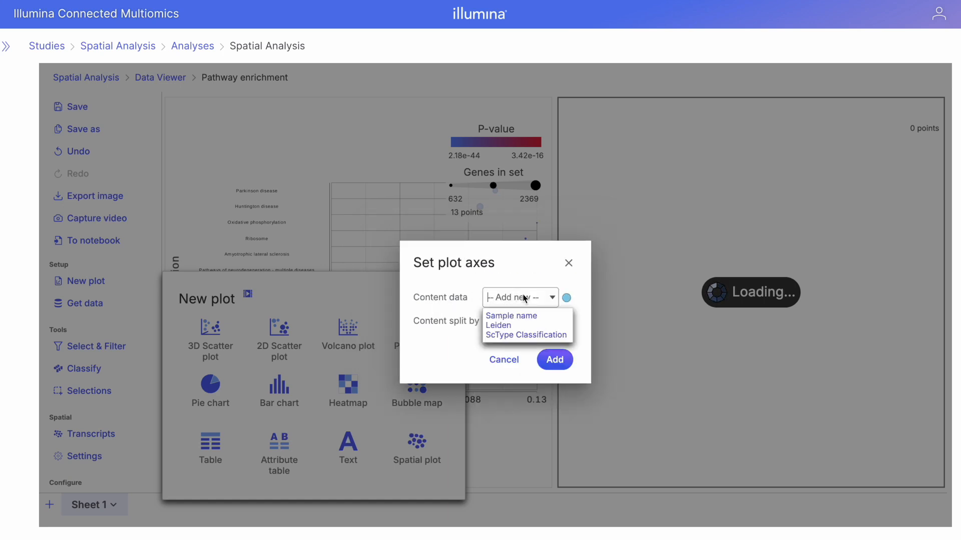
click(526, 334)
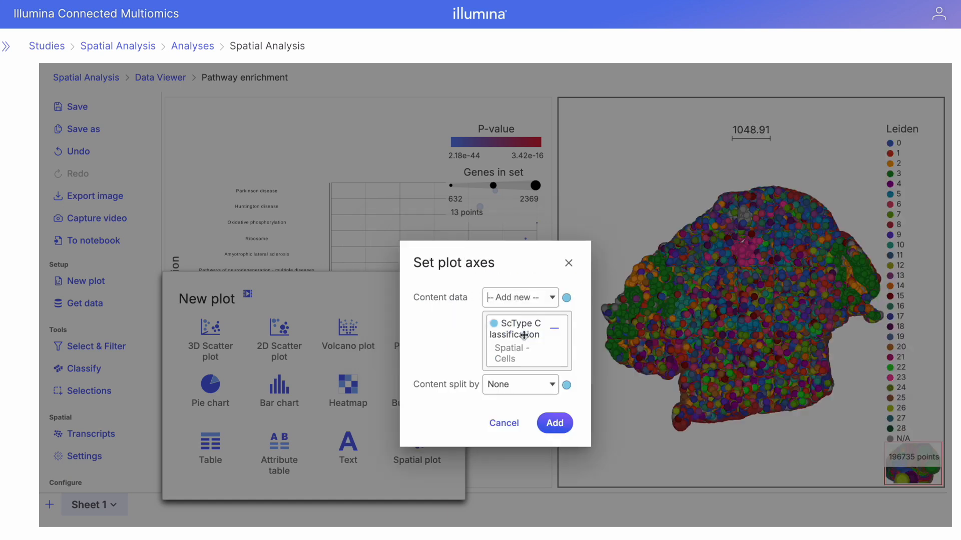
click(551, 420)
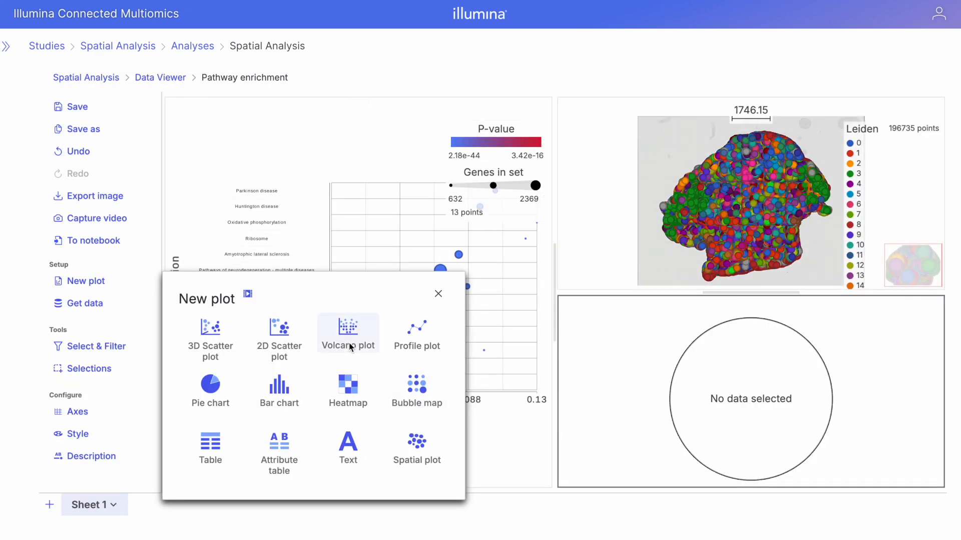
Step: Add a volcano plot of the Radial glial cells vs Others data with its default axes
click(343, 337)
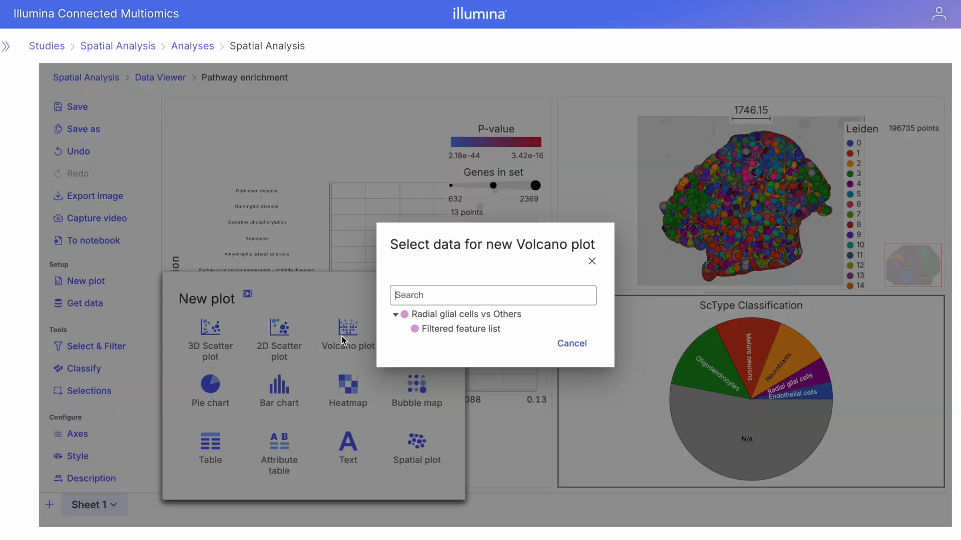
click(439, 314)
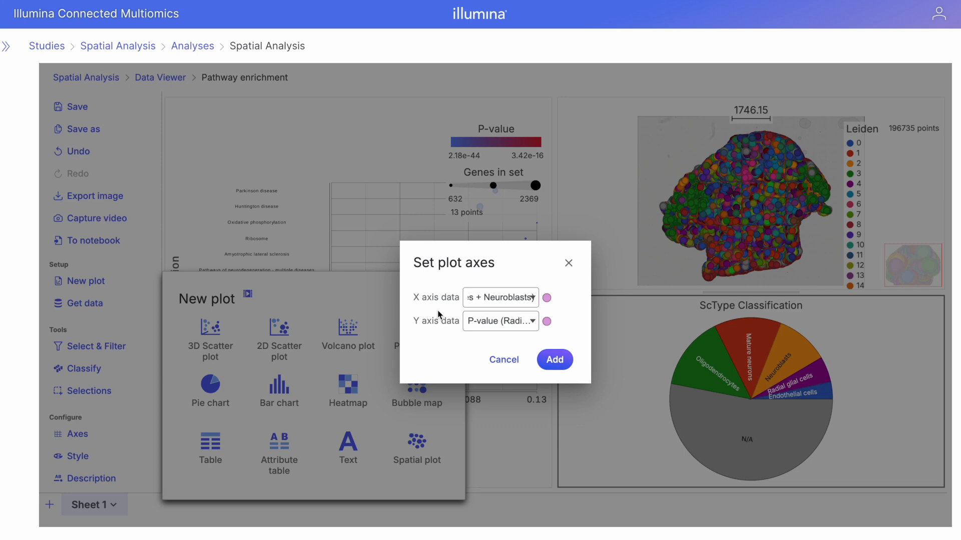
click(559, 358)
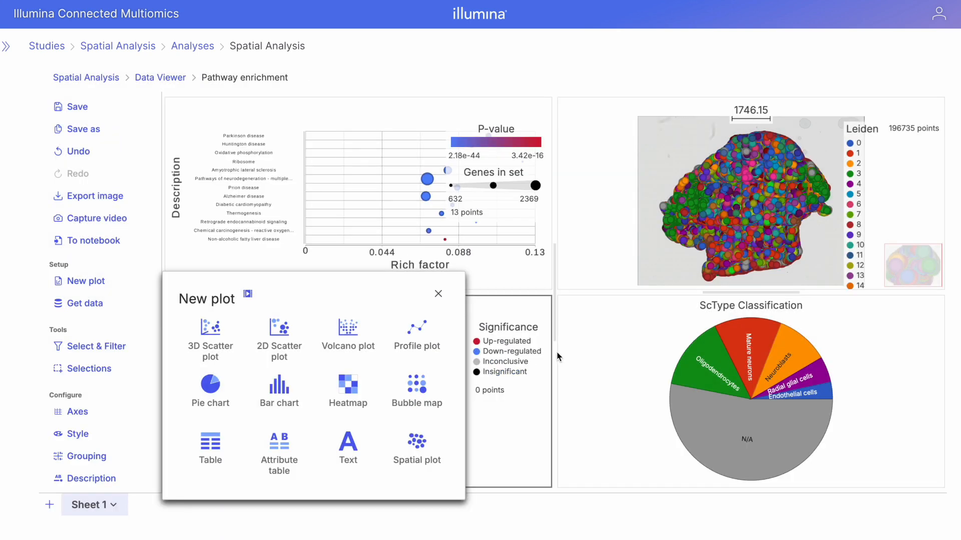
click(438, 294)
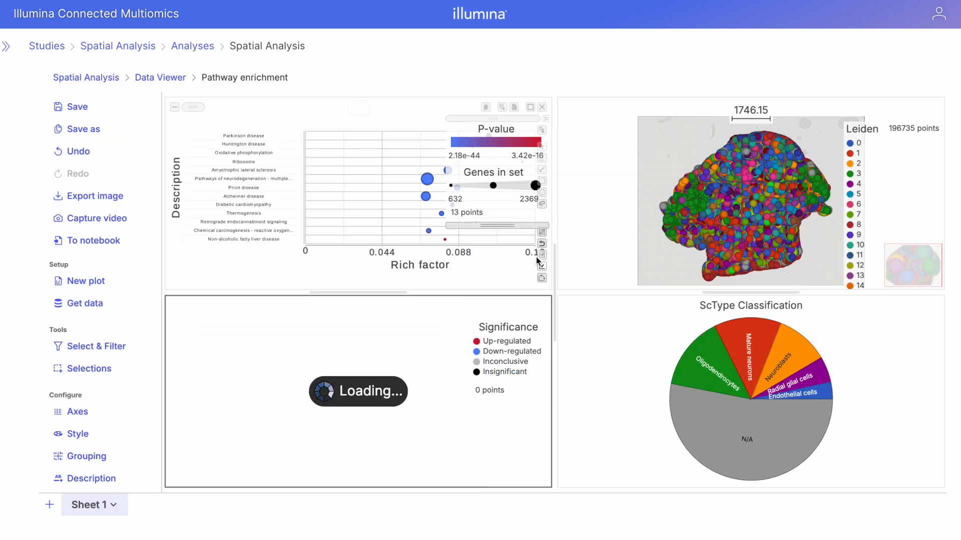
Step: Reduce the point size of the spatial plot to 1
click(578, 245)
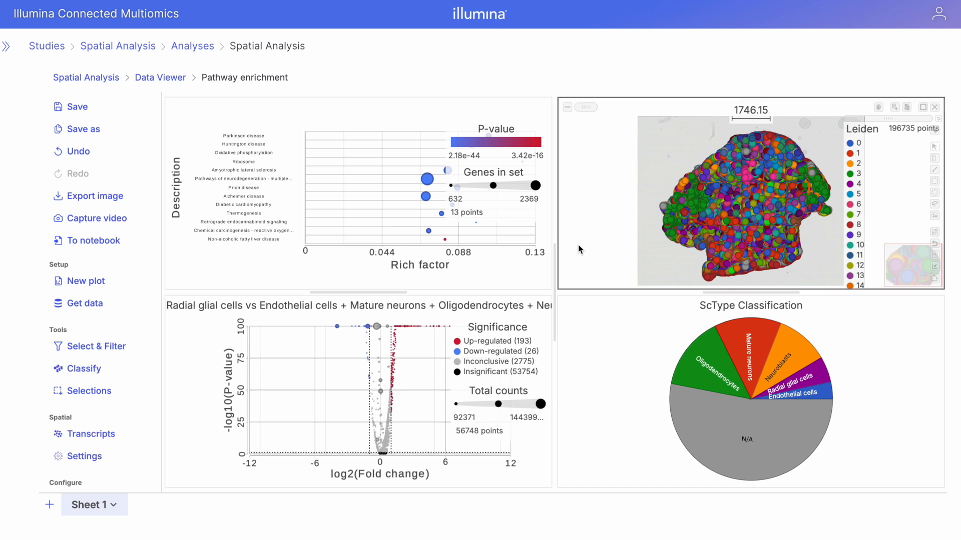
scroll(112, 434, down, 1)
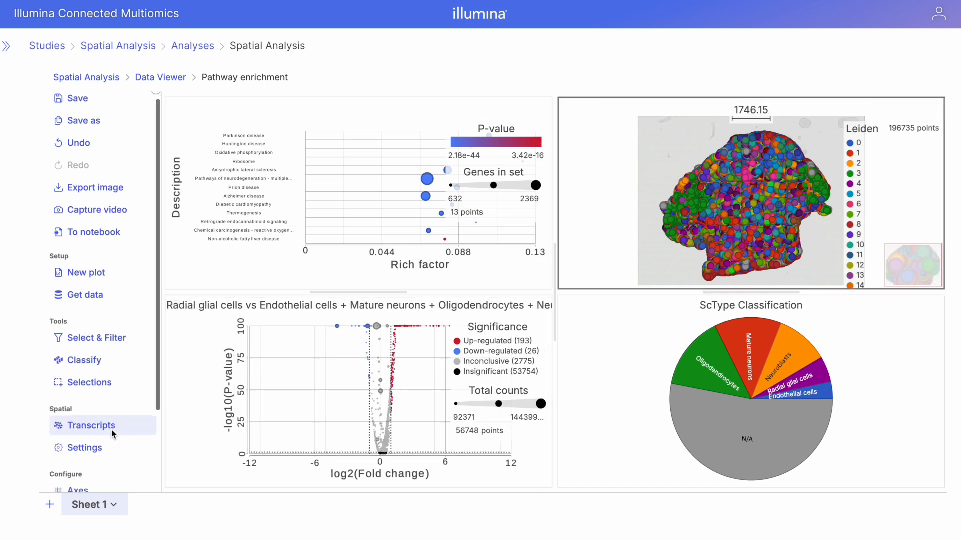
scroll(111, 431, down, 3)
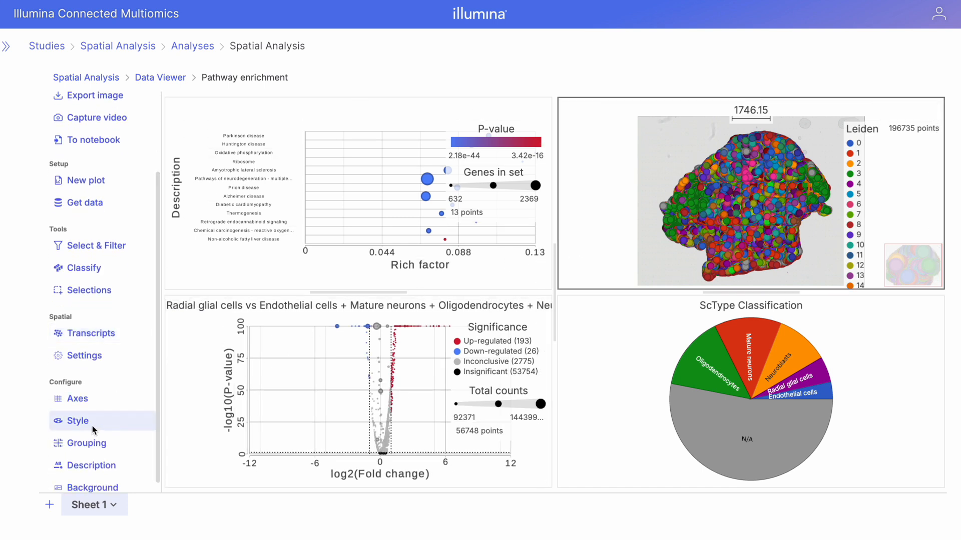
click(92, 425)
drag(259, 301, 192, 300)
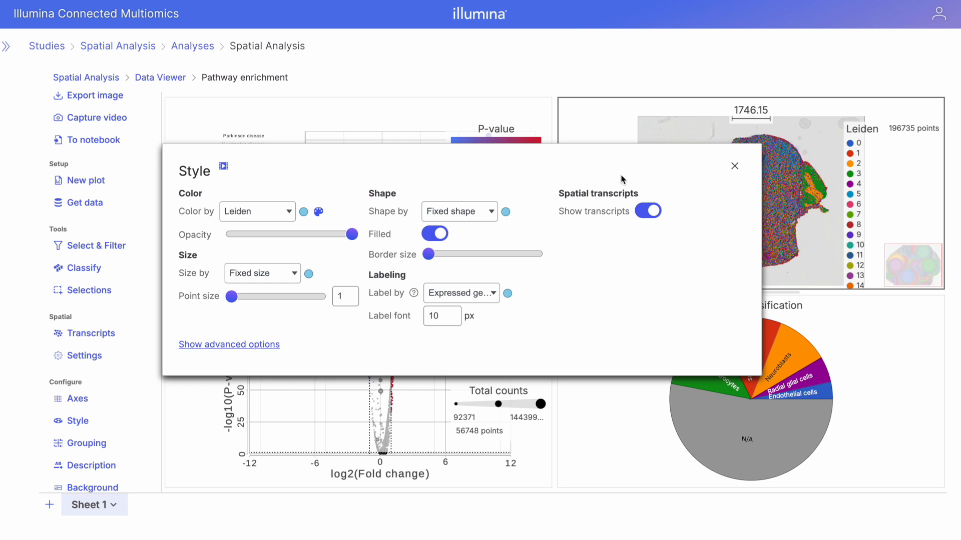
click(734, 166)
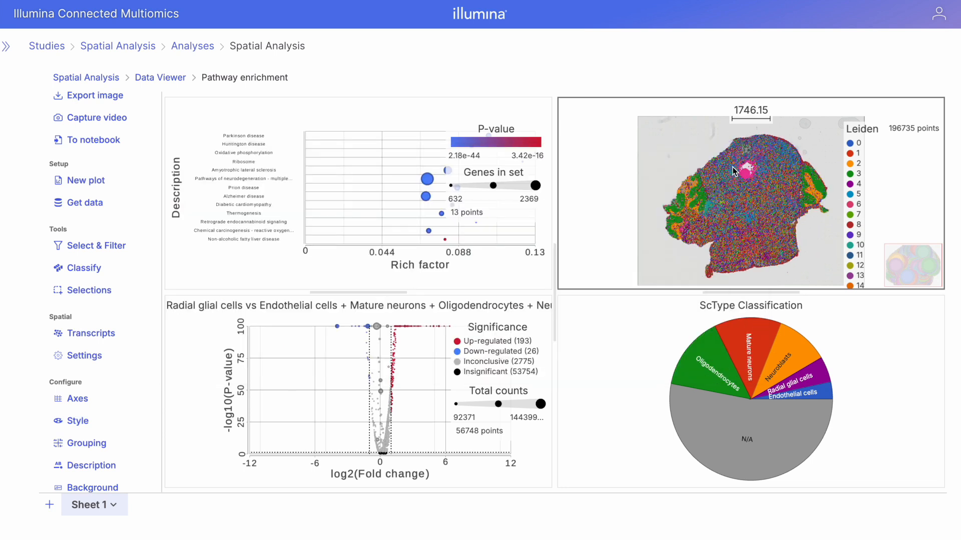
Step: Color the spatial plot by ScType Classification
click(731, 447)
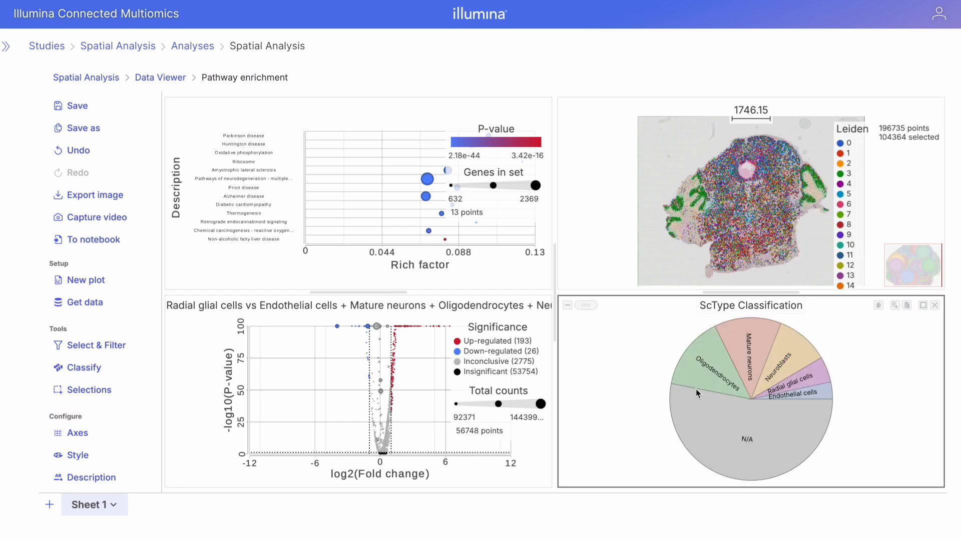
click(599, 263)
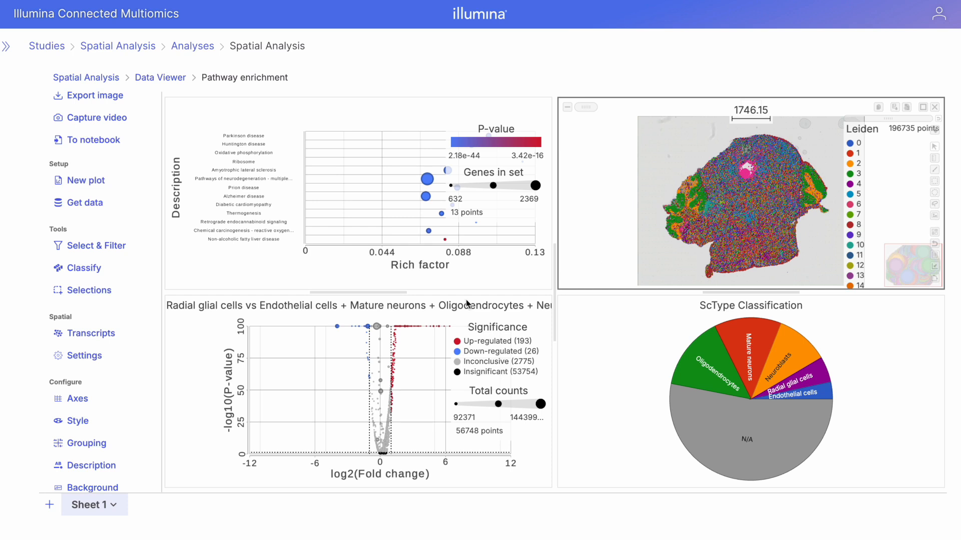
click(78, 421)
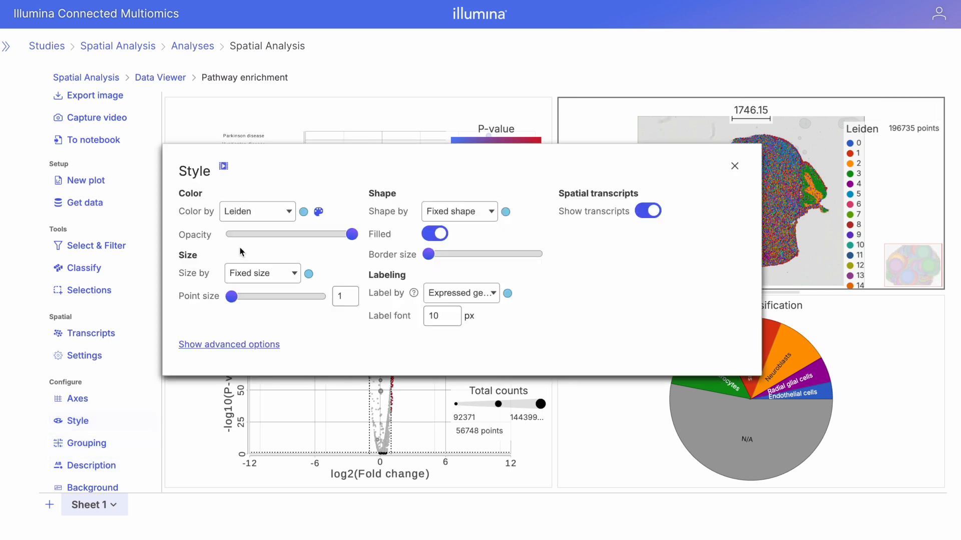
click(260, 219)
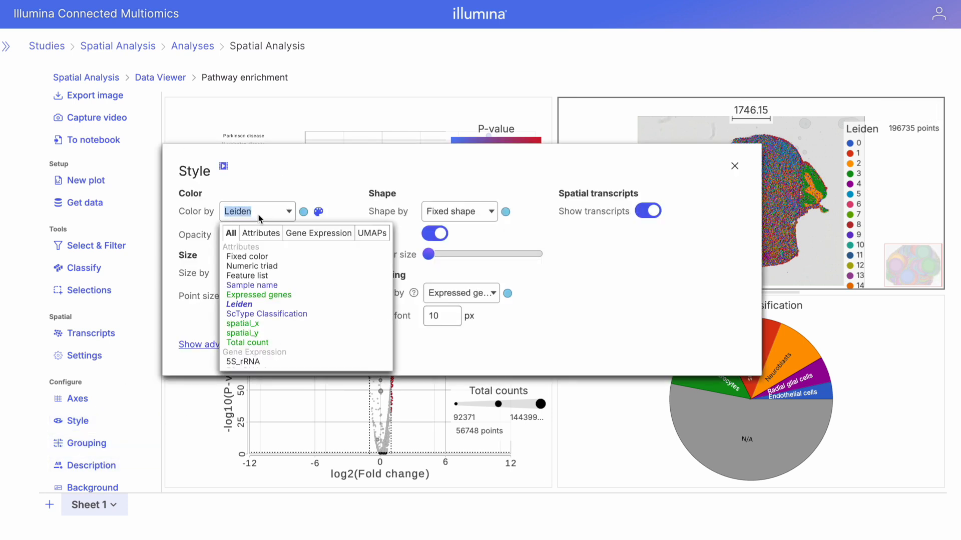
click(261, 314)
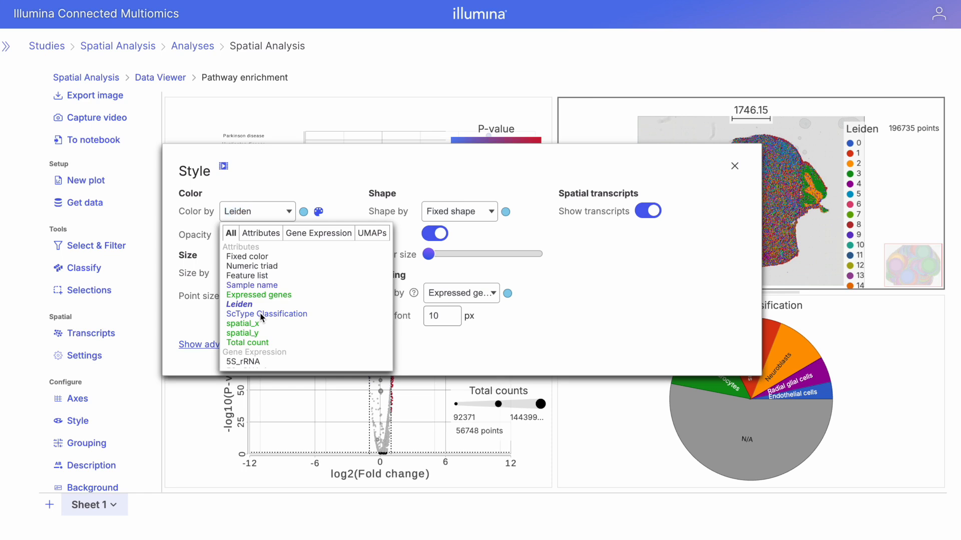
click(734, 165)
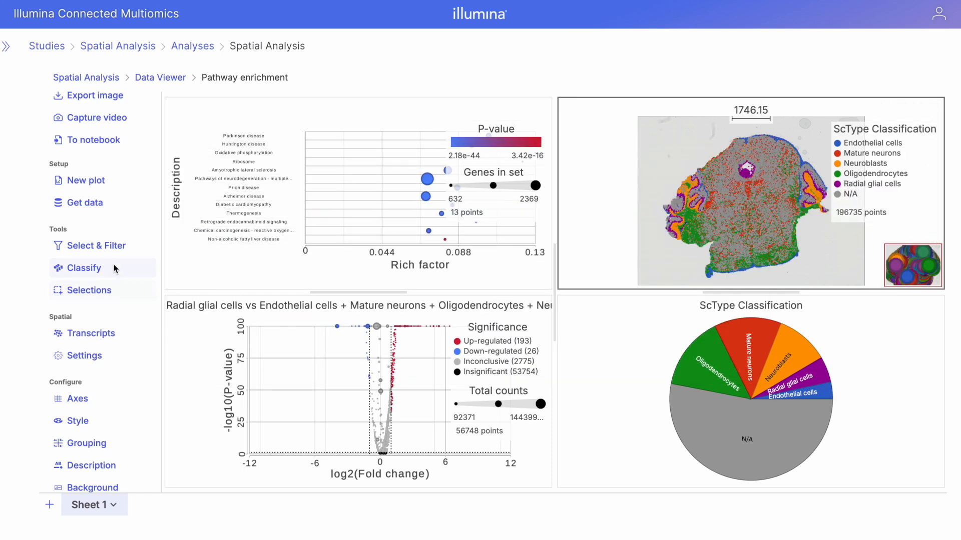
Step: Add ScType Classification as a selection criterion, exclude N/A, and filter the plots to include only the selected cells
click(95, 250)
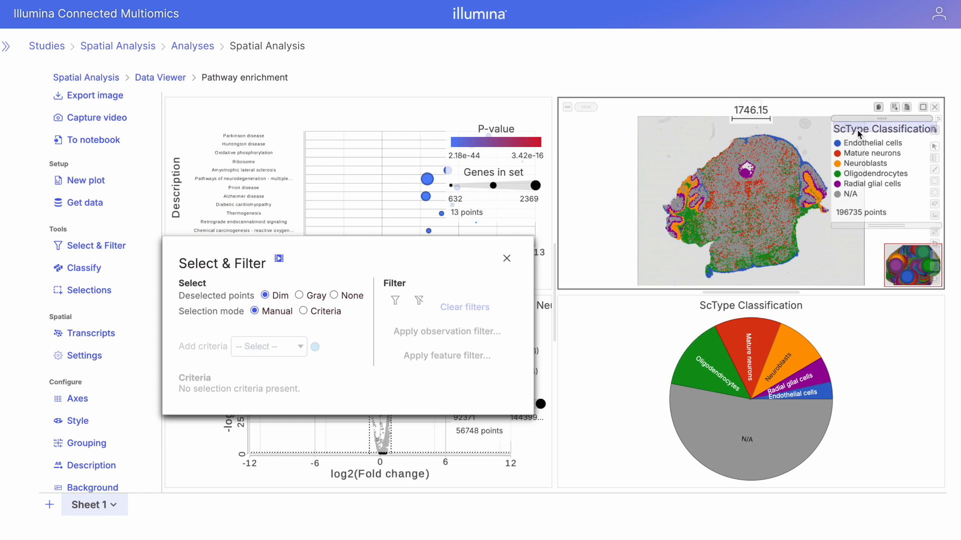
drag(858, 130, 269, 352)
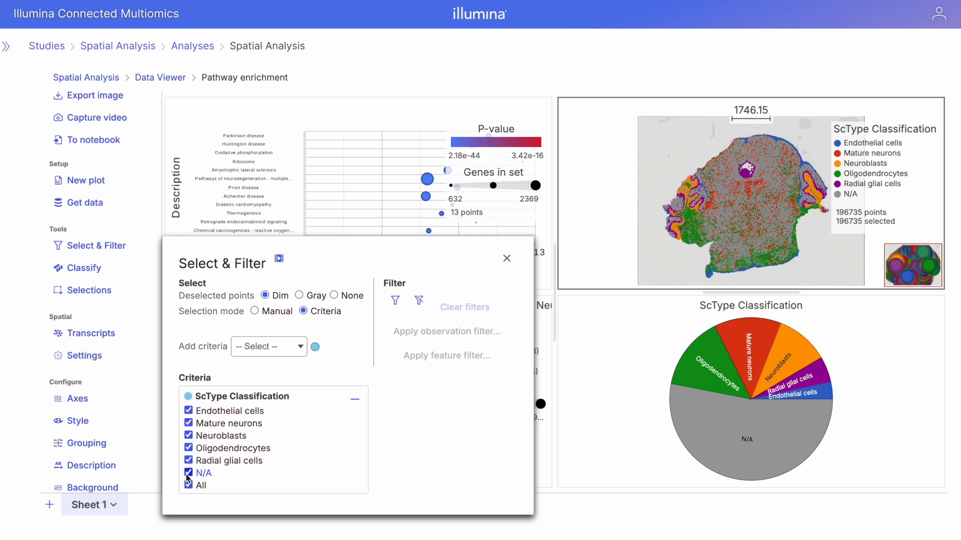
click(188, 474)
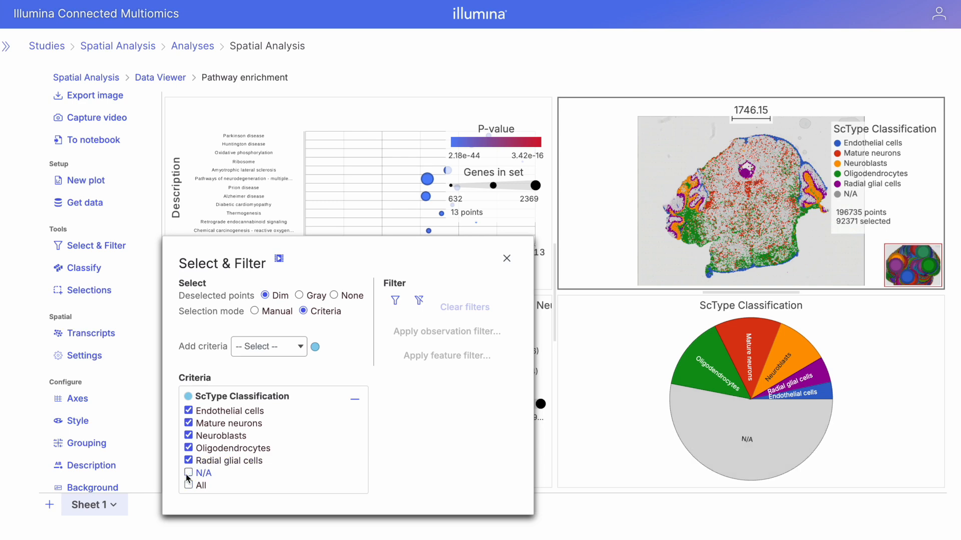
click(396, 301)
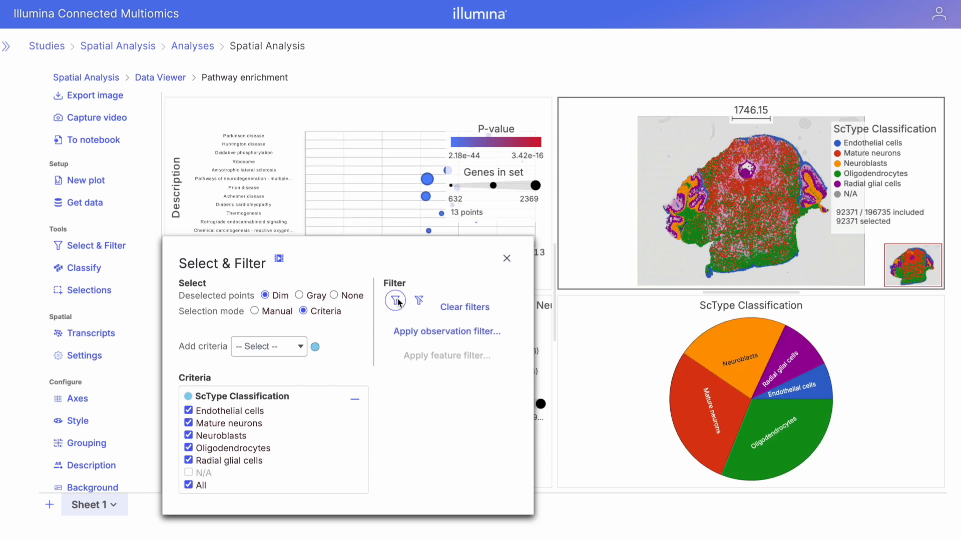
click(506, 258)
Step: Highlight the Mature neurons, Neuroblasts and Radial glial cells one after another from the pie chart, and clear the selection
click(688, 407)
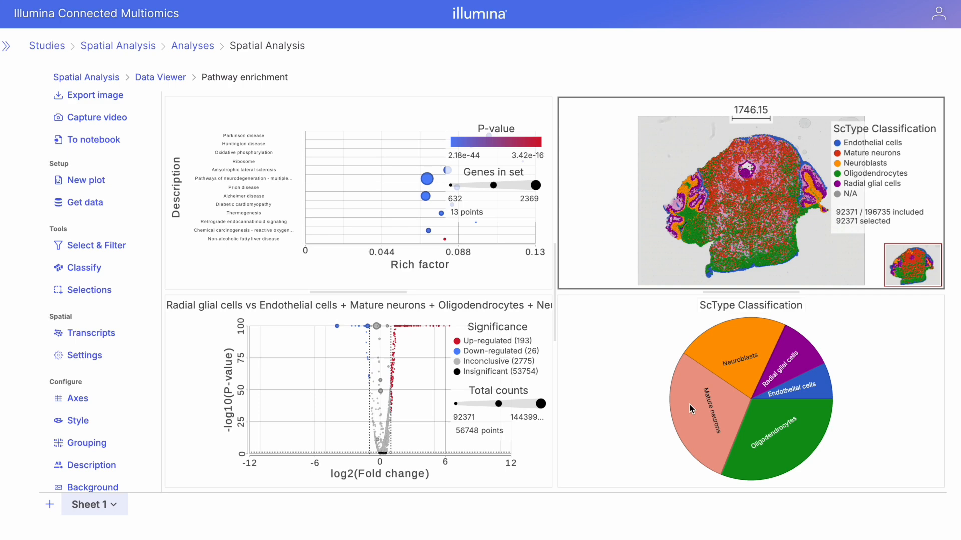
click(743, 362)
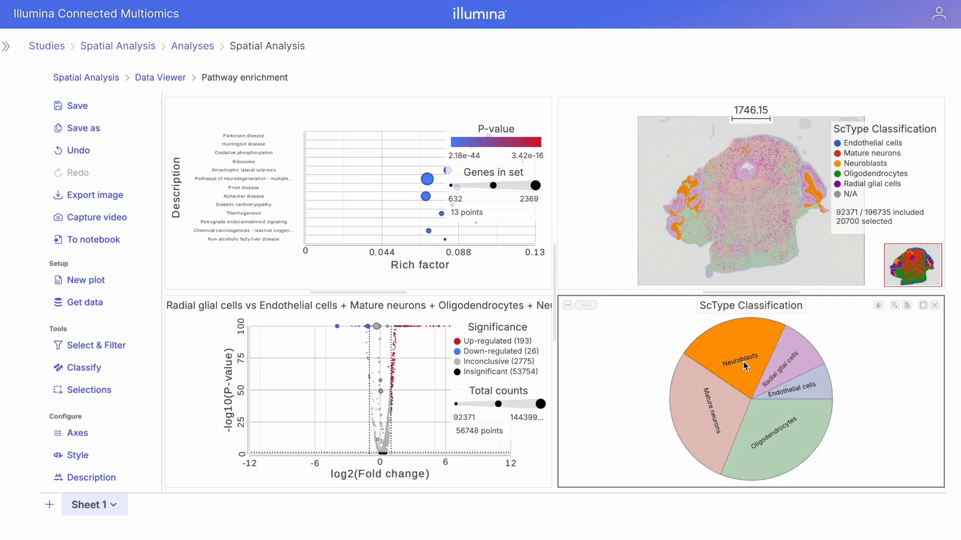
click(790, 371)
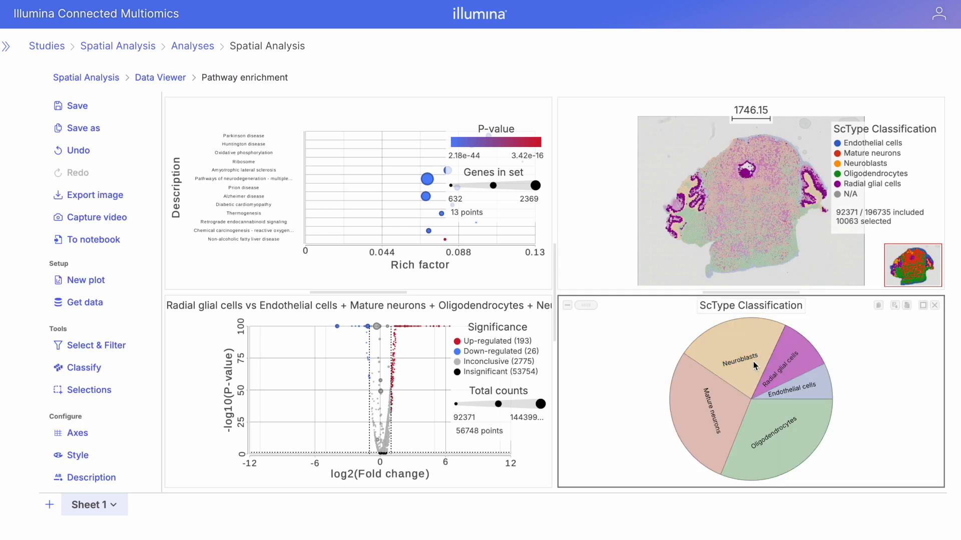
click(635, 350)
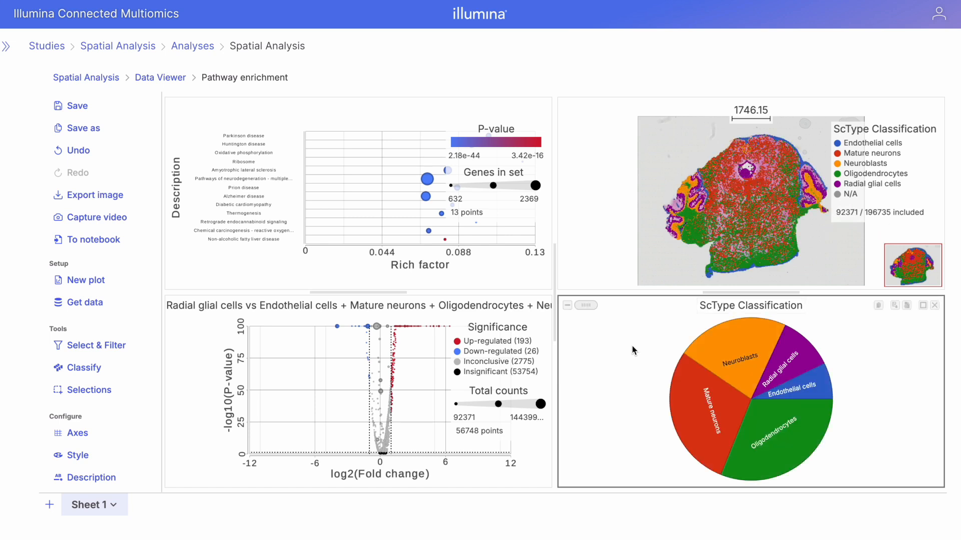
Step: Add a table of the Biomarkers data to the sheet
click(69, 285)
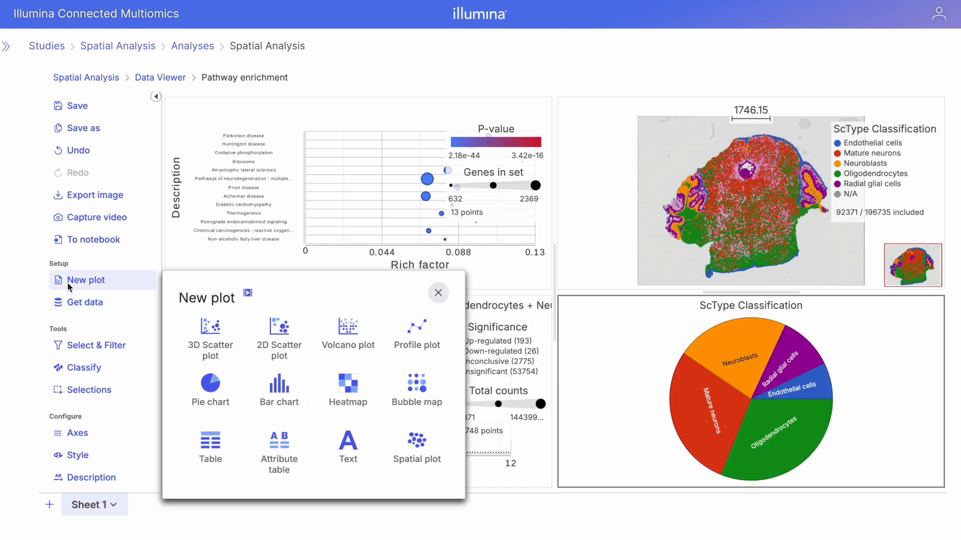
click(220, 443)
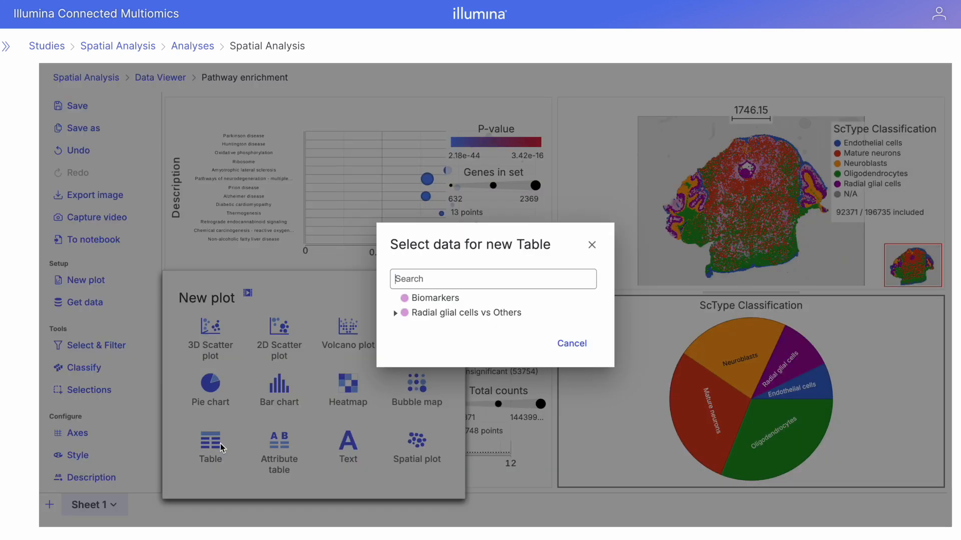
click(441, 298)
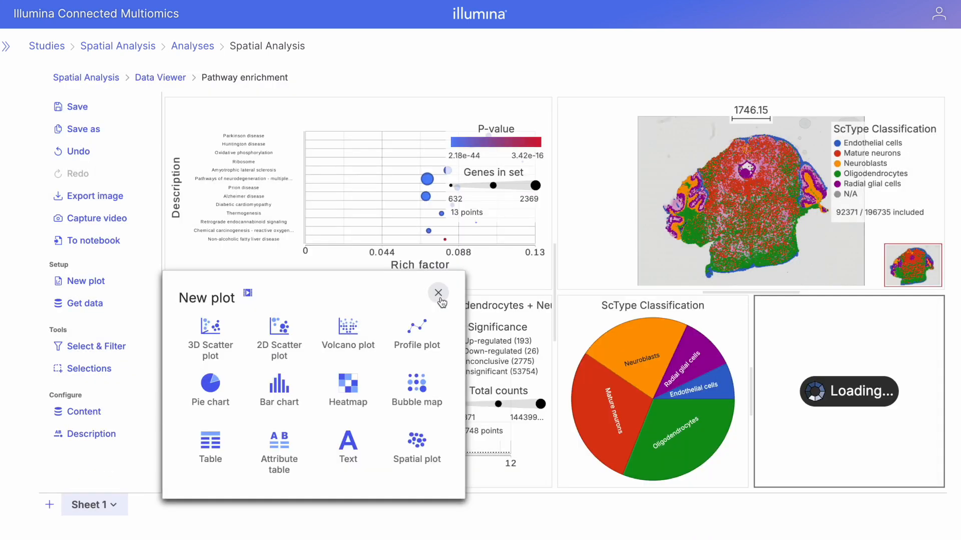
click(438, 293)
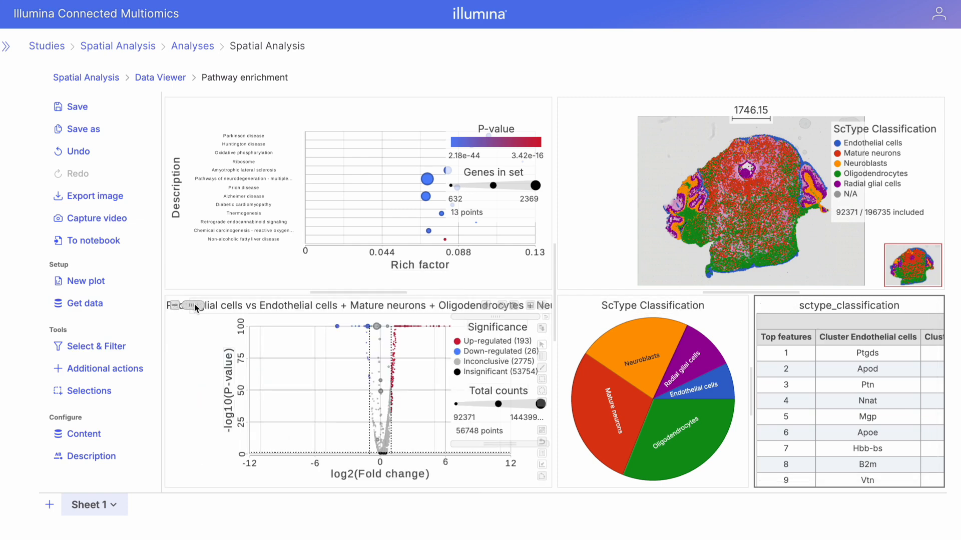
Step: Rearrange the sheet with the pathway bubble plot and volcano plot side by side above a wide, shortened biomarker table
drag(197, 304, 424, 190)
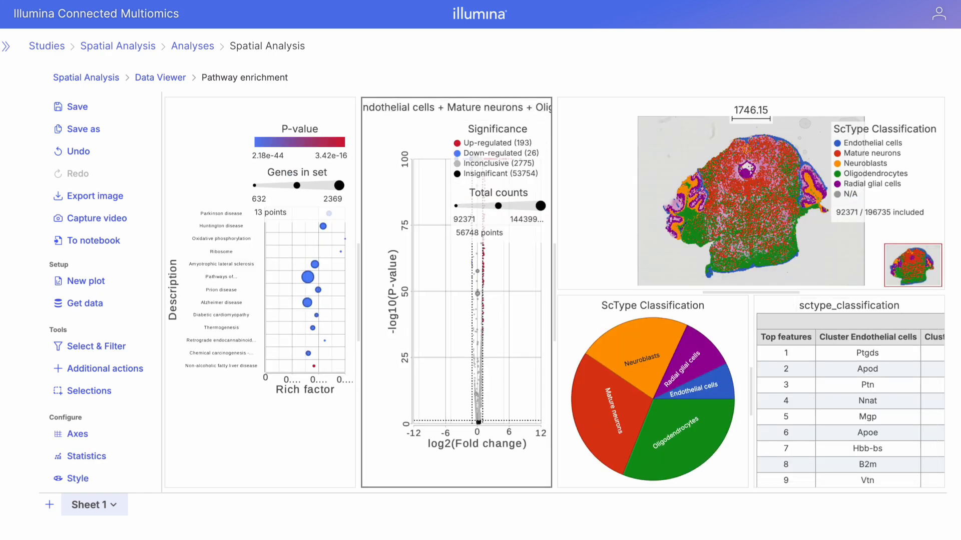
drag(782, 304, 463, 328)
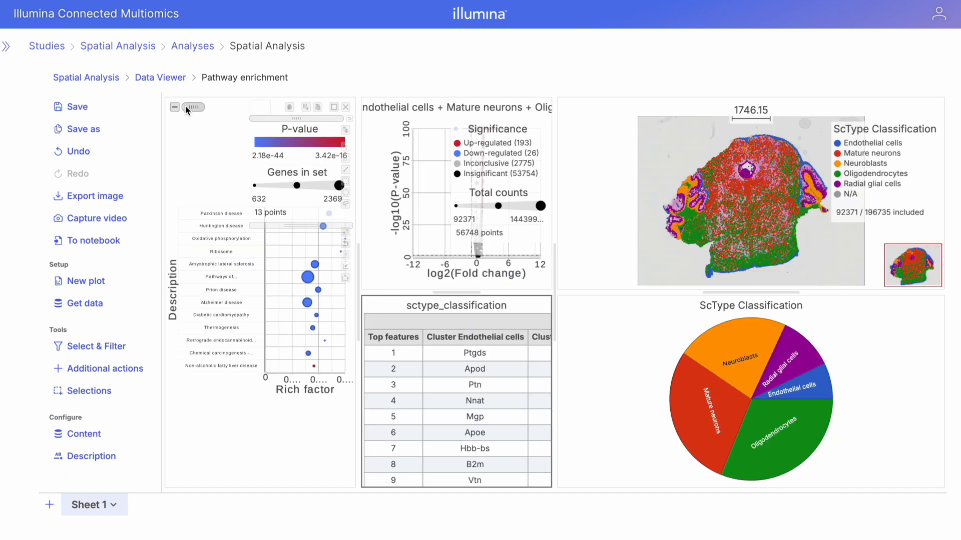
drag(187, 110, 393, 195)
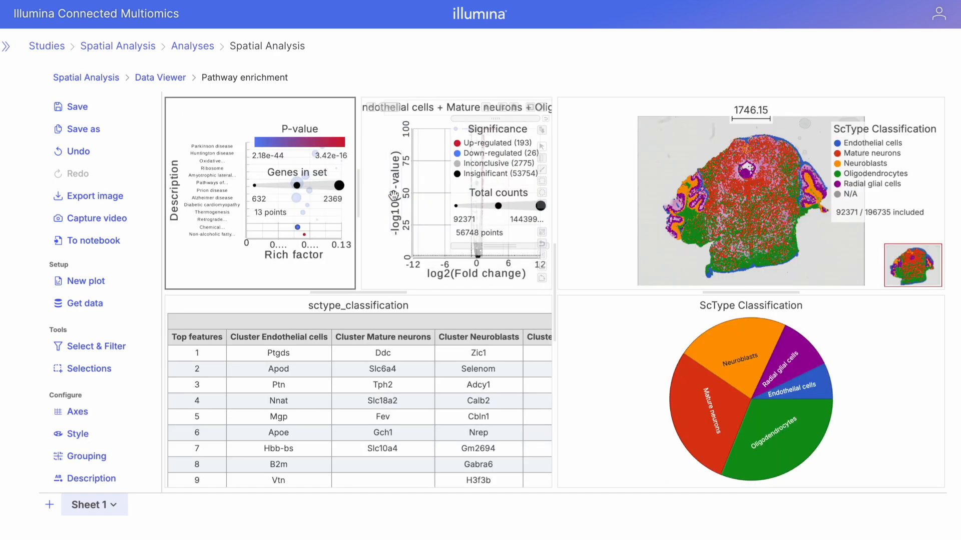
drag(382, 294, 387, 392)
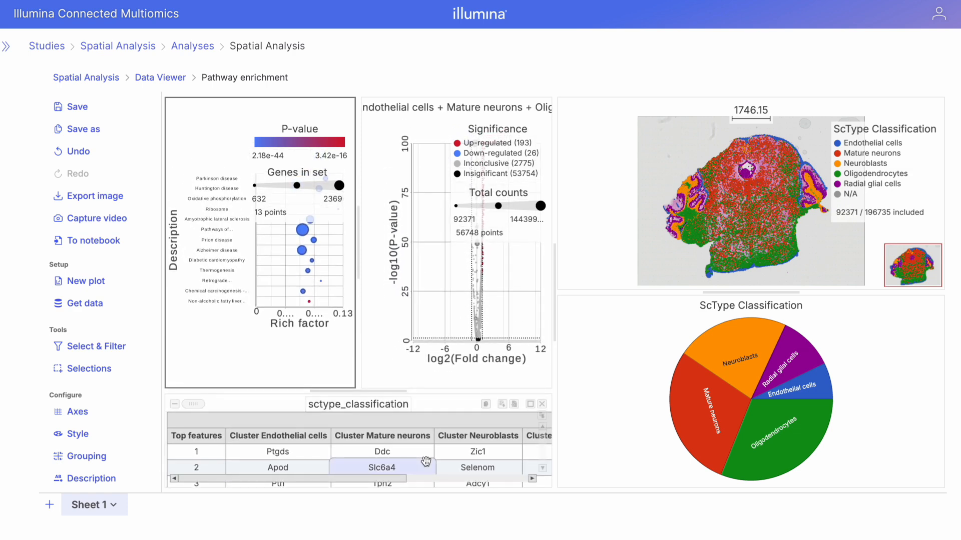
scroll(426, 461, right, 5)
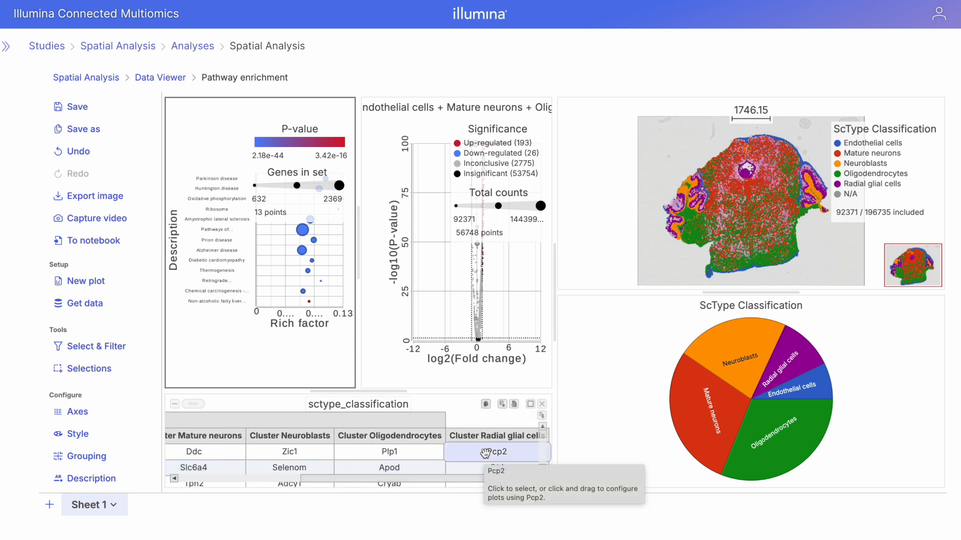
Step: Start a new 2D scatter plot from the Normalized counts data of the Spatial - Cells results
click(76, 282)
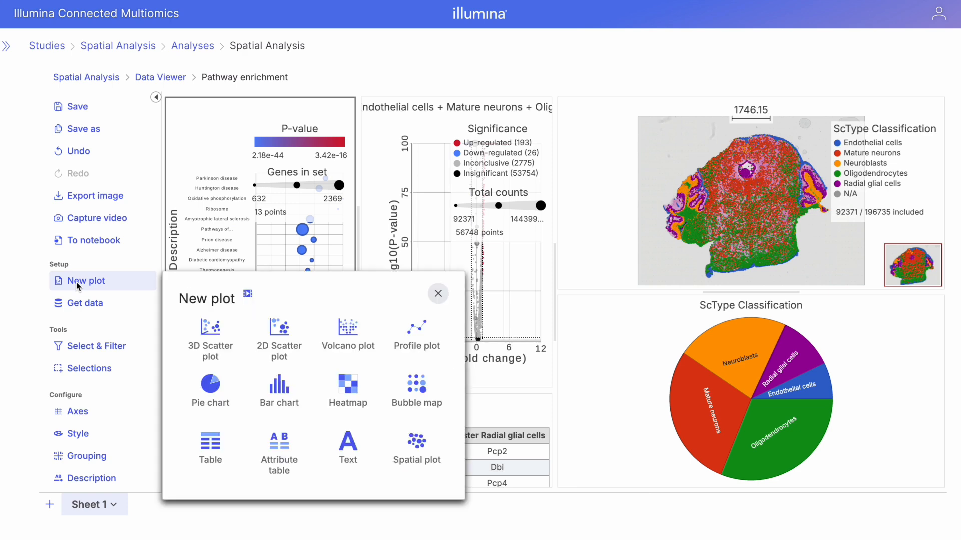
click(273, 328)
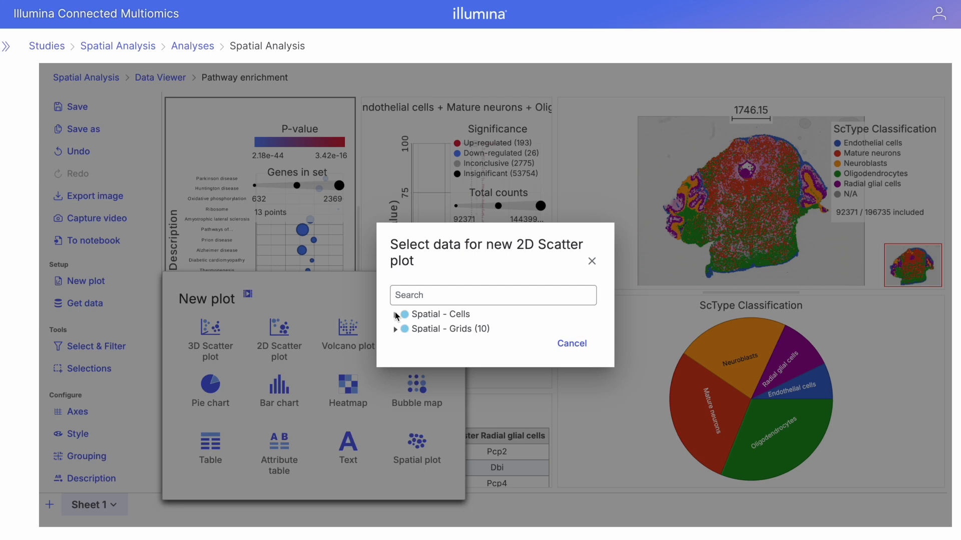
text(norm)
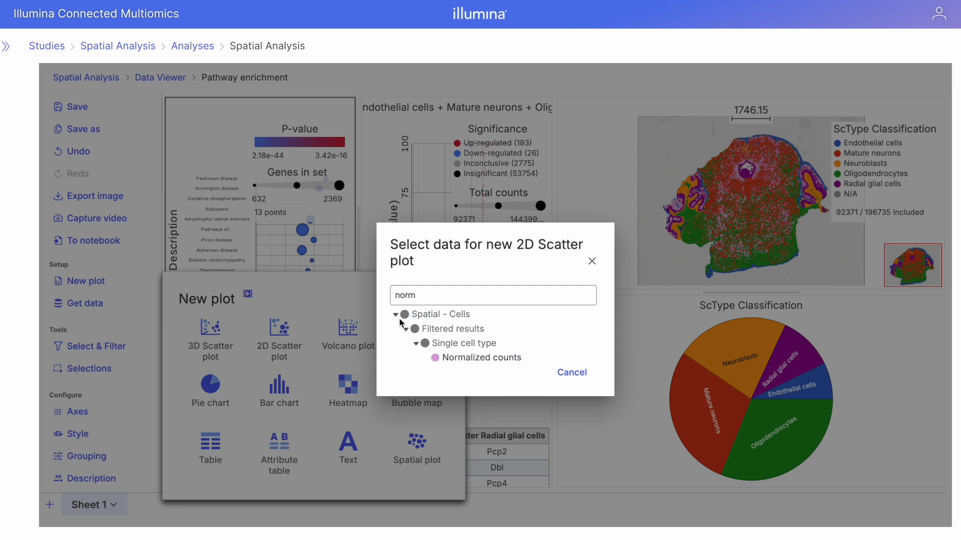
click(460, 359)
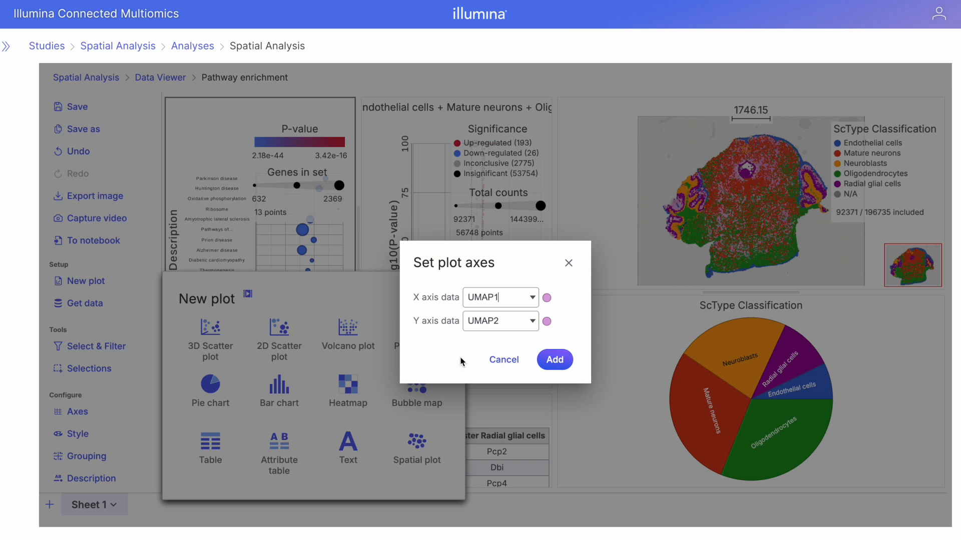
Step: Add the scatter plot with ScType Classification as X axis data and Pcp2 as Y axis data
click(486, 300)
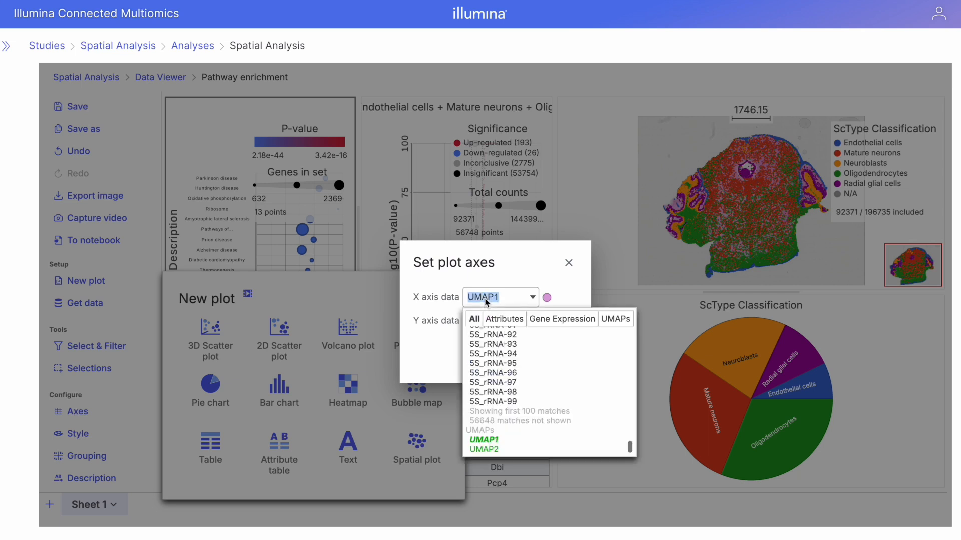
text(sc)
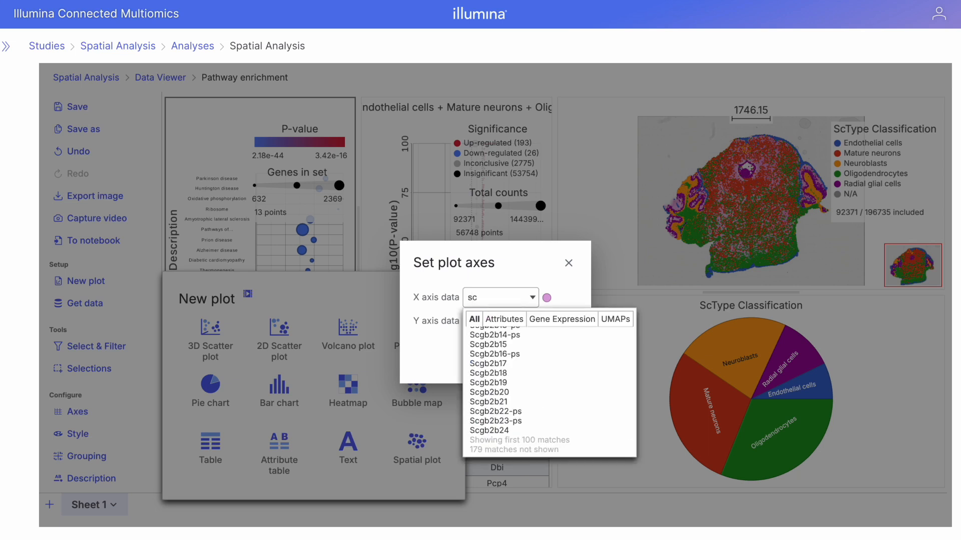
text(ty)
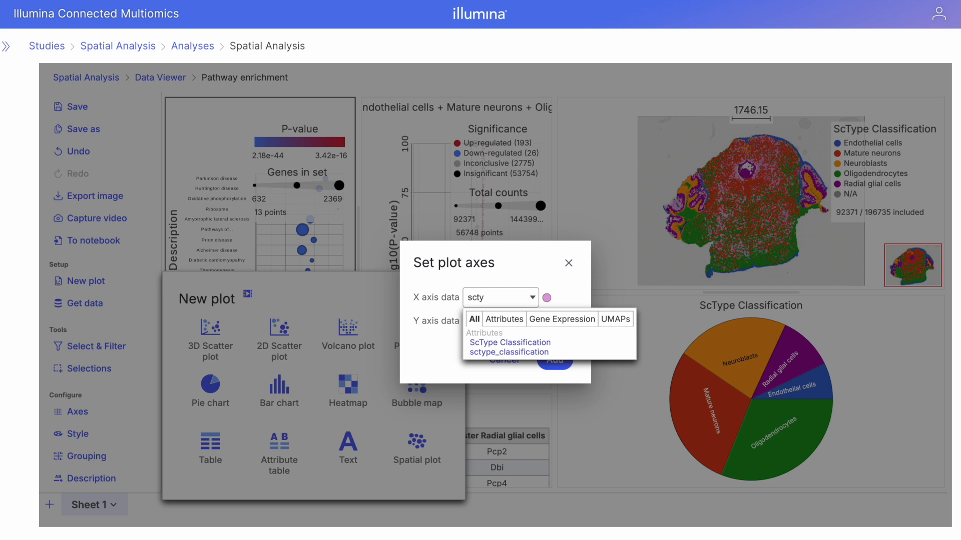
click(494, 344)
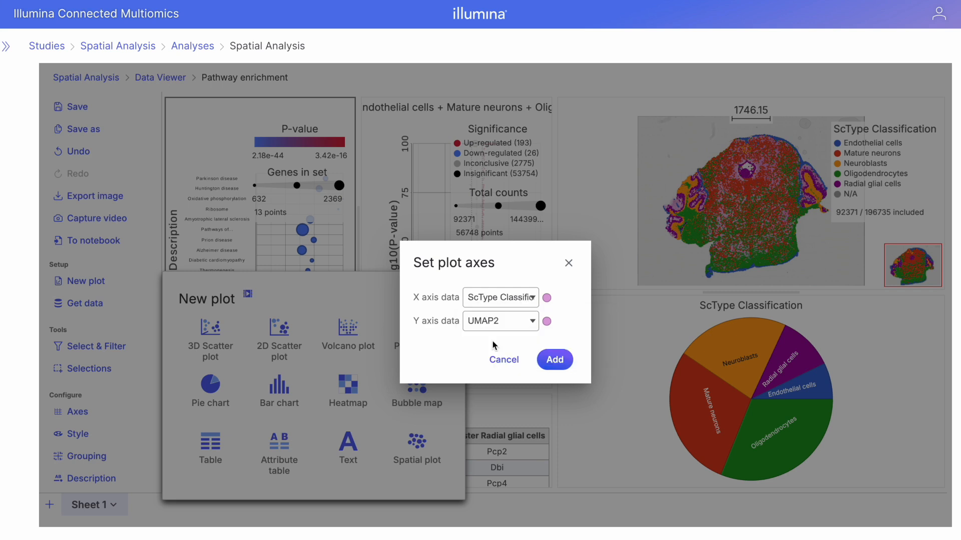
click(495, 325)
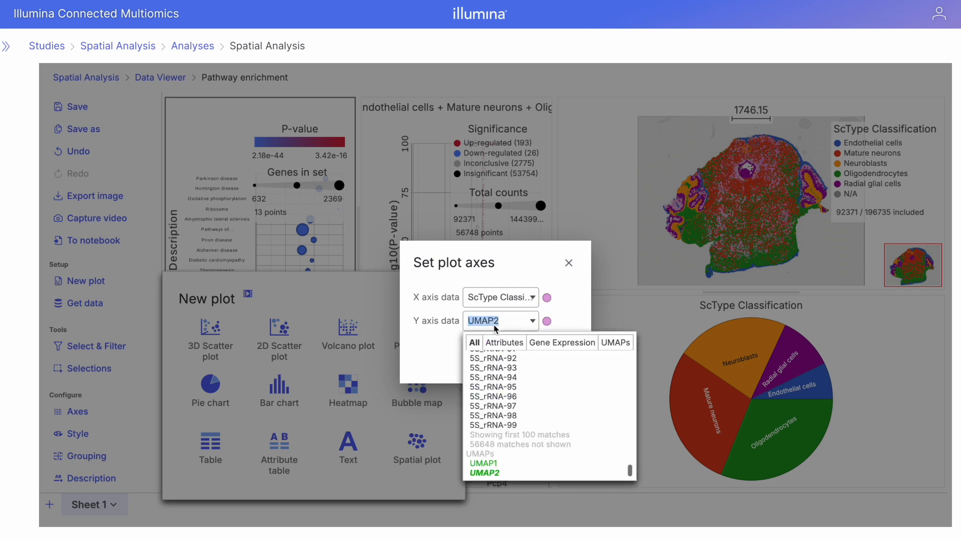
text(pcp)
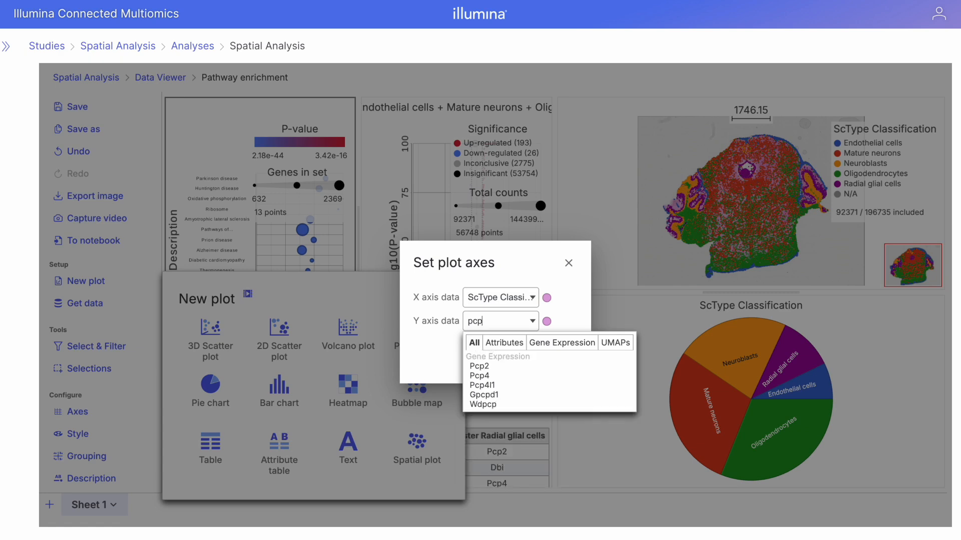
click(491, 368)
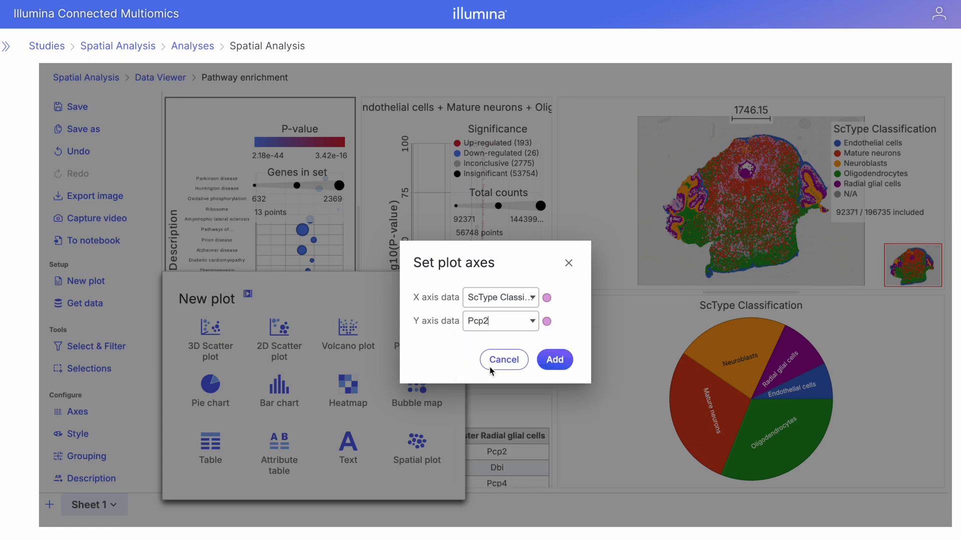
click(551, 360)
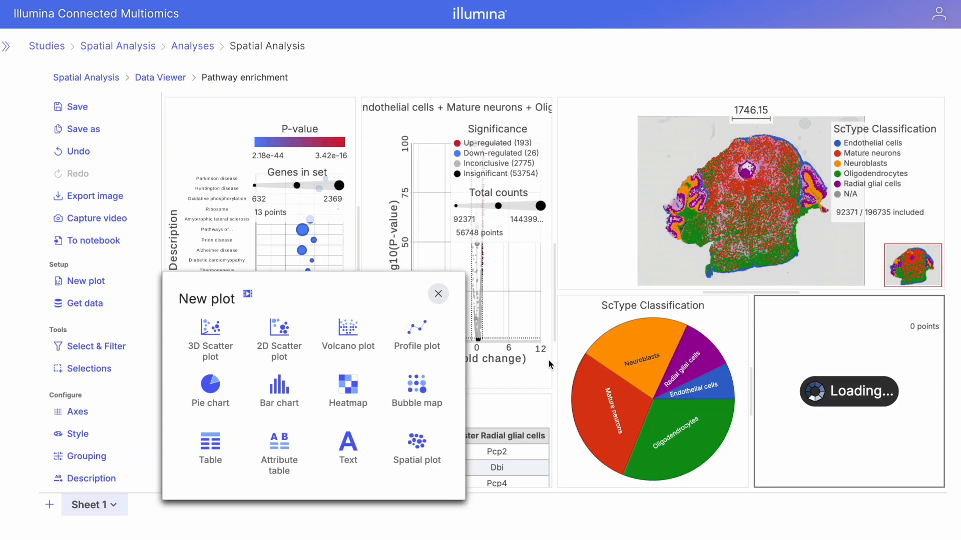
click(438, 294)
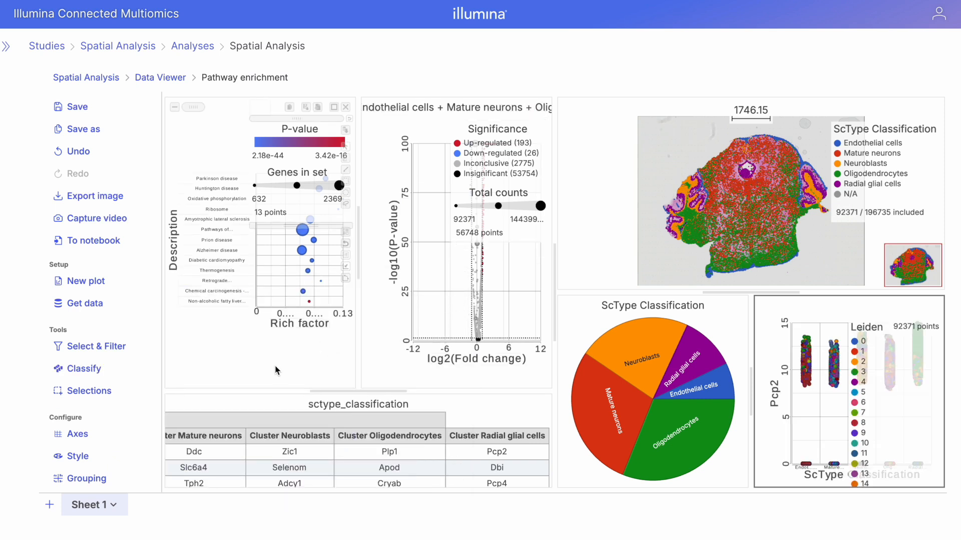
Step: Color the Pcp2 scatter plot by ScType Classification and give it overlaid, colored box-and-whisker summaries
click(90, 460)
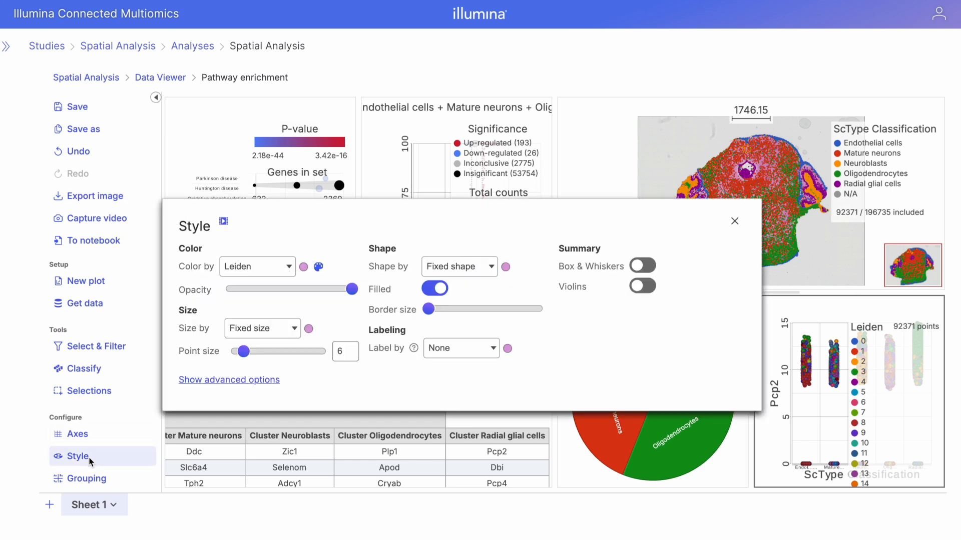
click(266, 271)
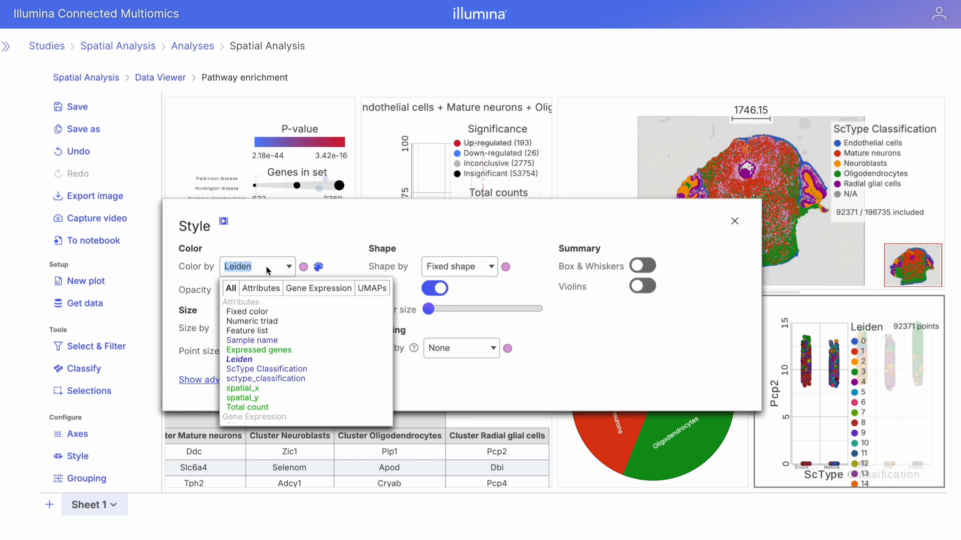
click(265, 370)
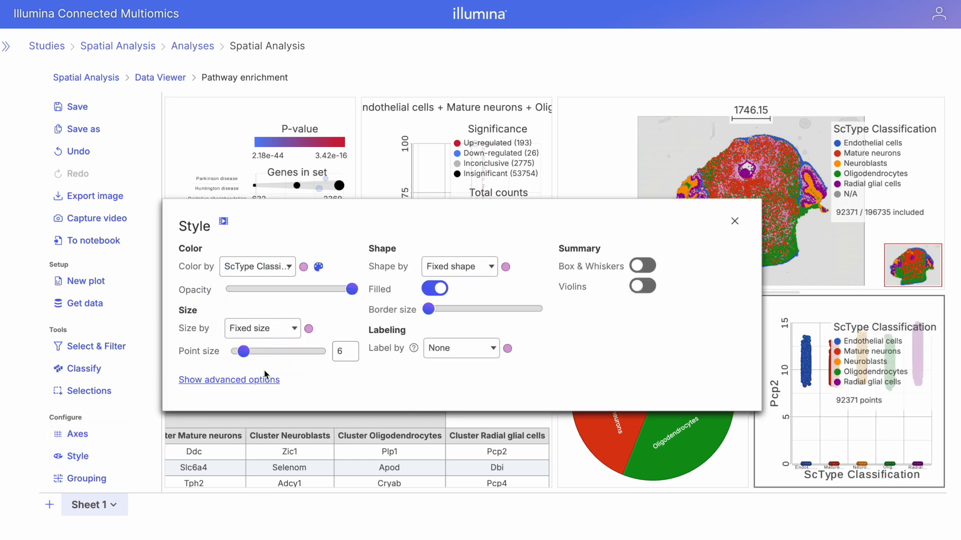
click(640, 266)
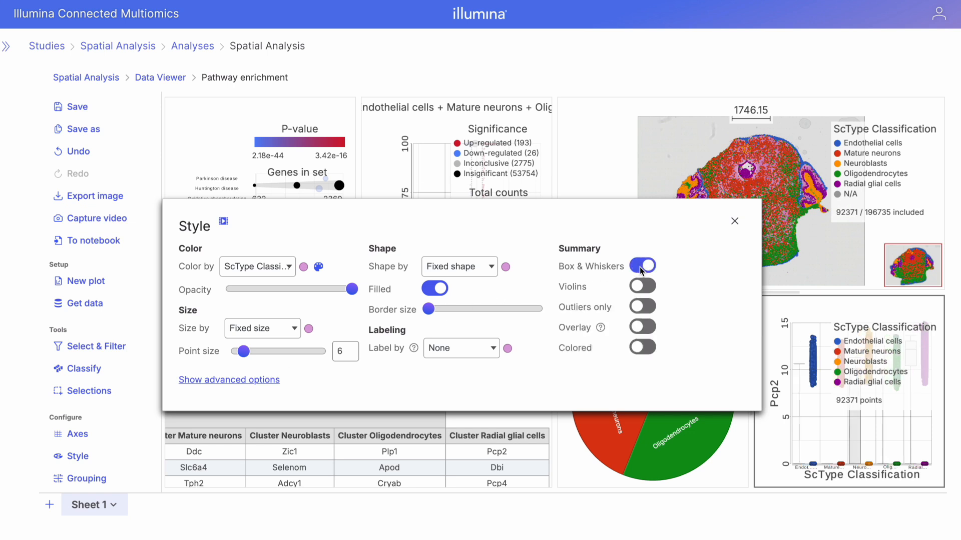
click(641, 329)
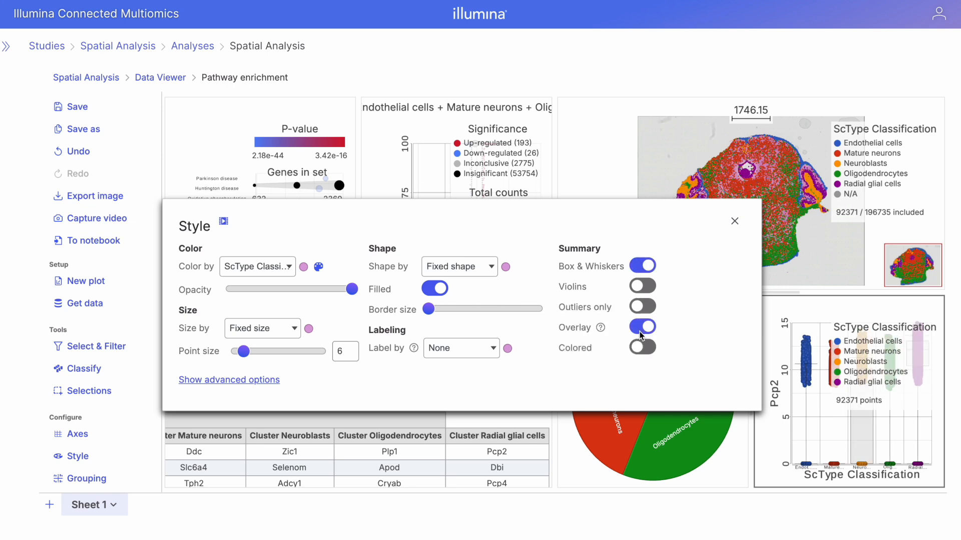
click(643, 349)
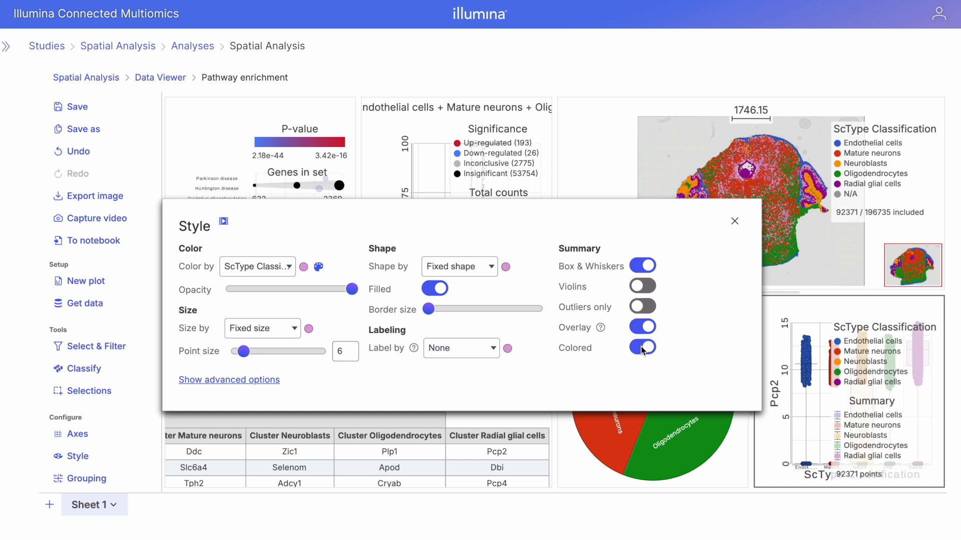
click(735, 222)
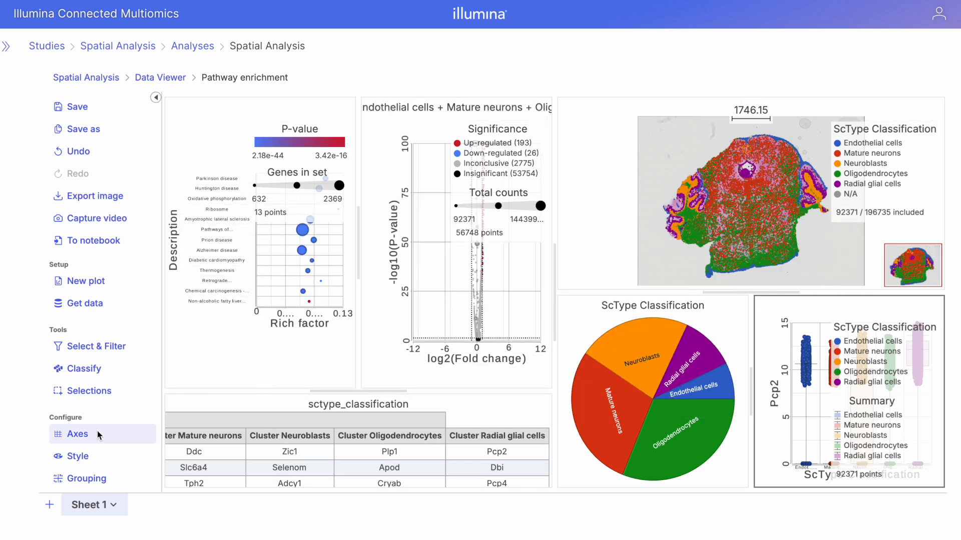
Step: Hide the legend of the Pcp2 scatter plot
scroll(97, 434, down, 1)
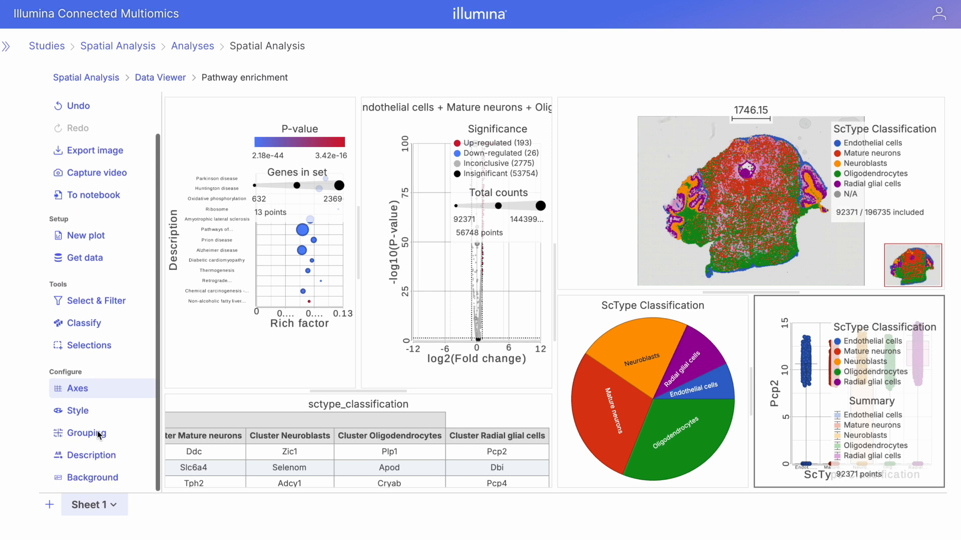
click(97, 461)
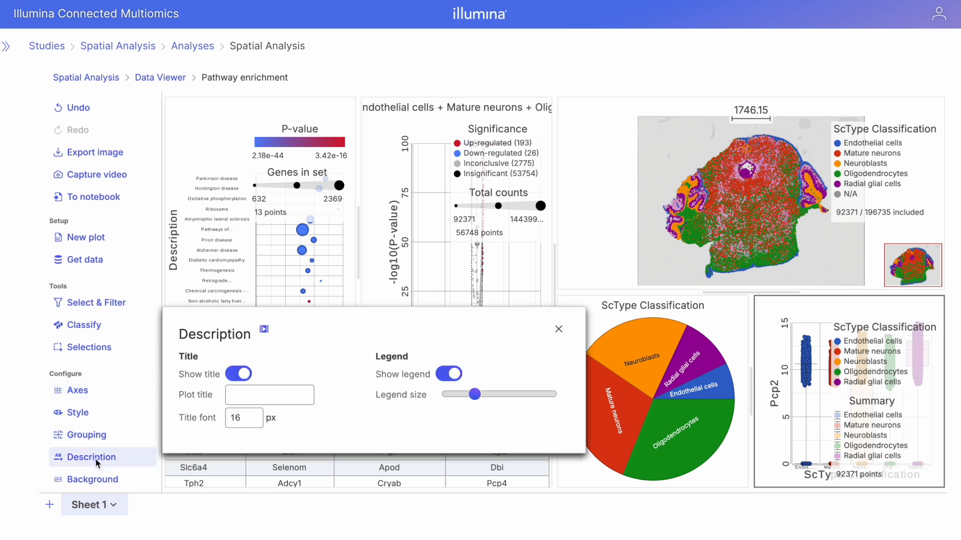
click(460, 373)
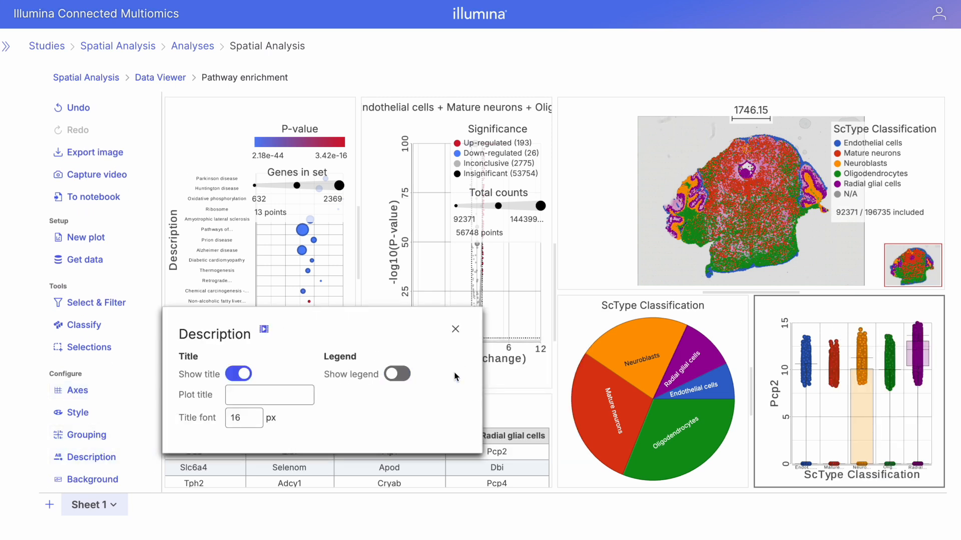
click(456, 330)
Step: Enlarge the Pcp2 plot to compare expression across the cell types, and return it to its place in the sheet
mouse_move(920, 312)
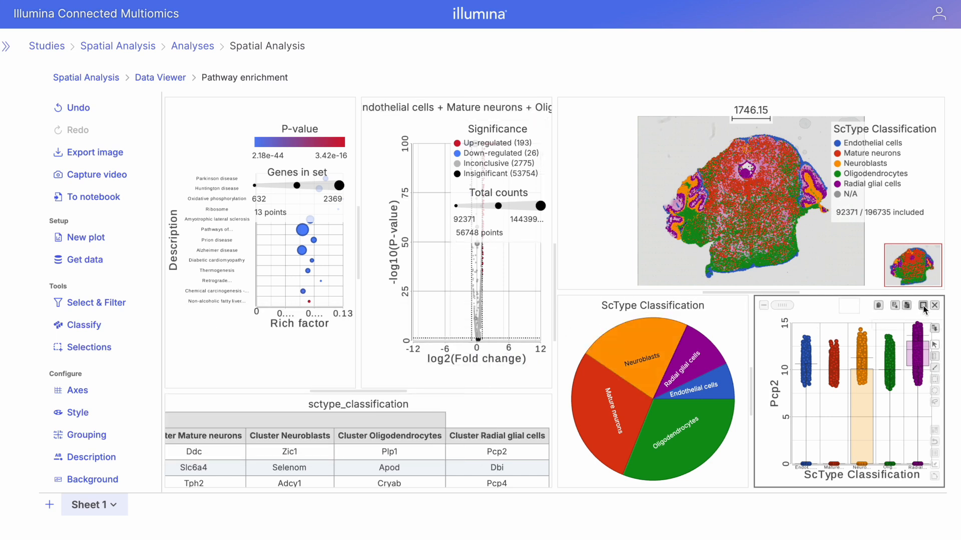
click(923, 307)
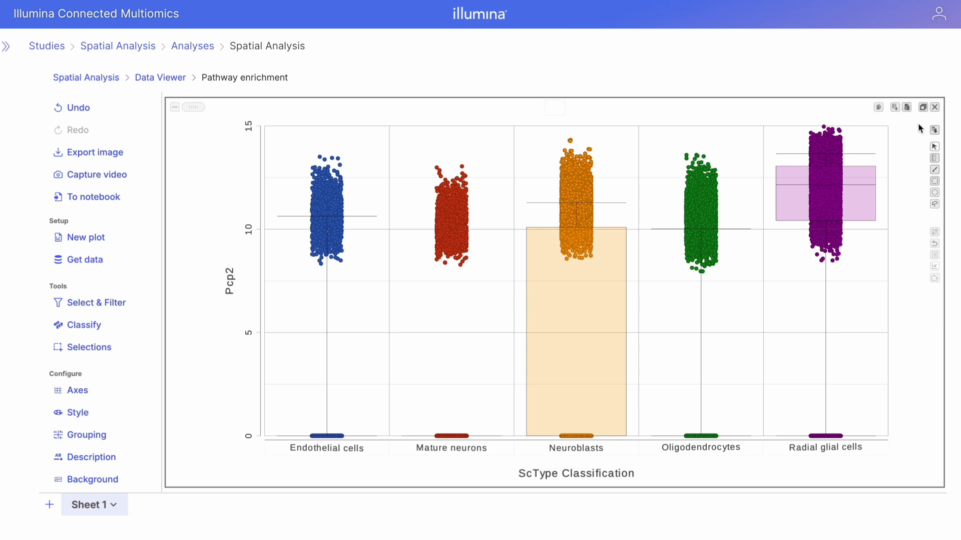
click(920, 107)
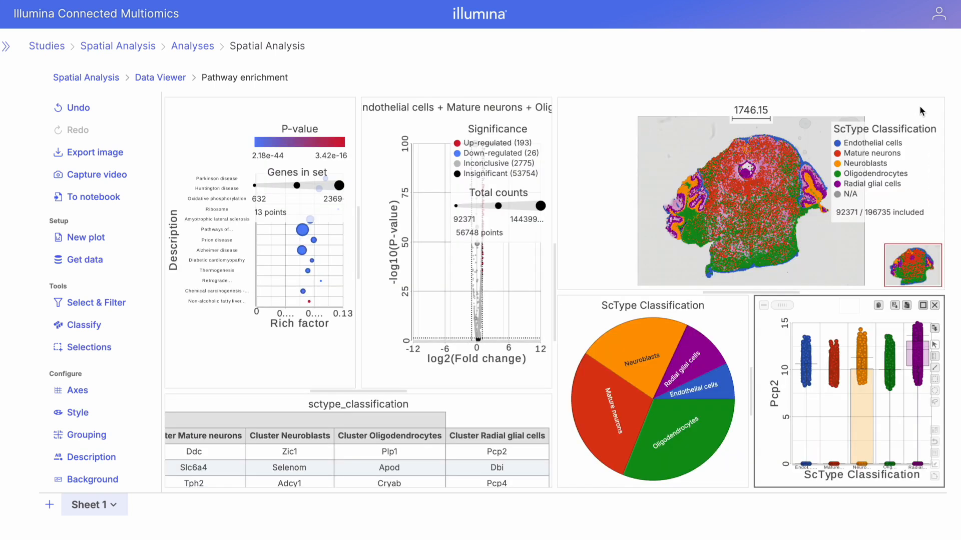
Step: Replace Pcp2 on the scatter plot's Y axis with Zic1, the Neuroblasts biomarker from the table
click(319, 450)
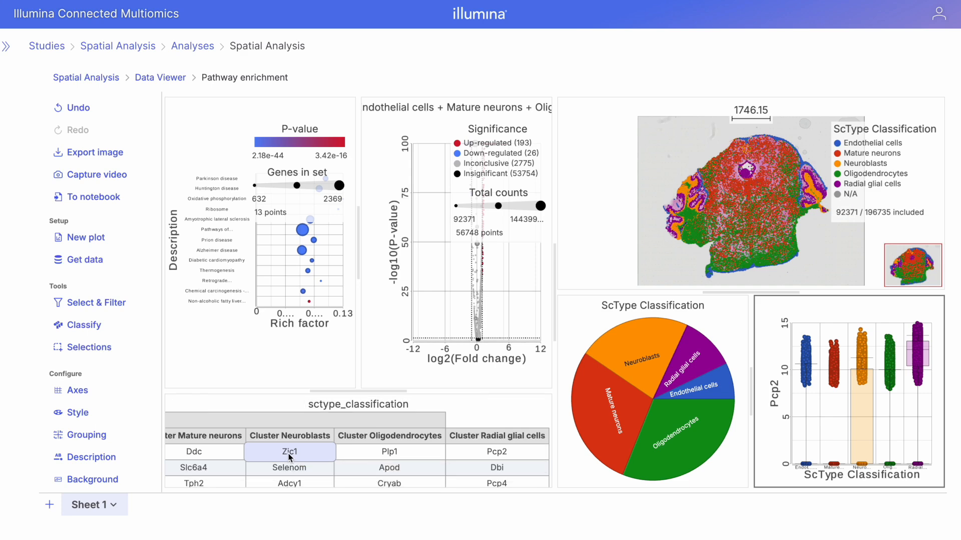
drag(289, 453, 825, 372)
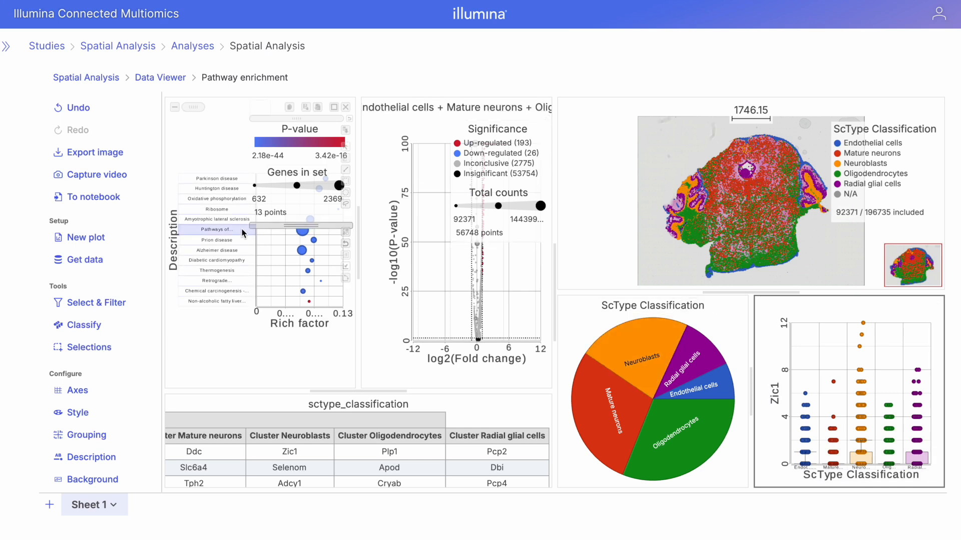
Step: Save the viewer session under the name Results
scroll(84, 164, up, 2)
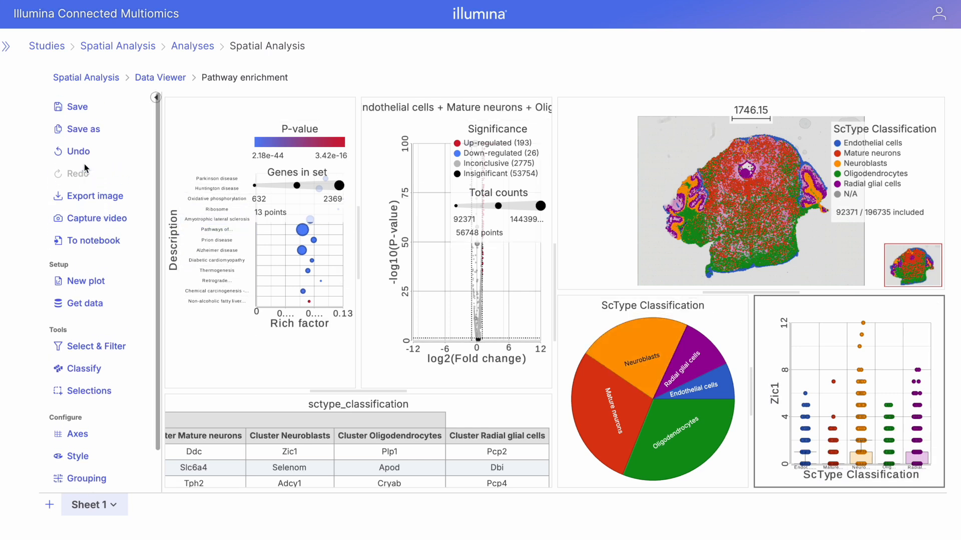
click(73, 107)
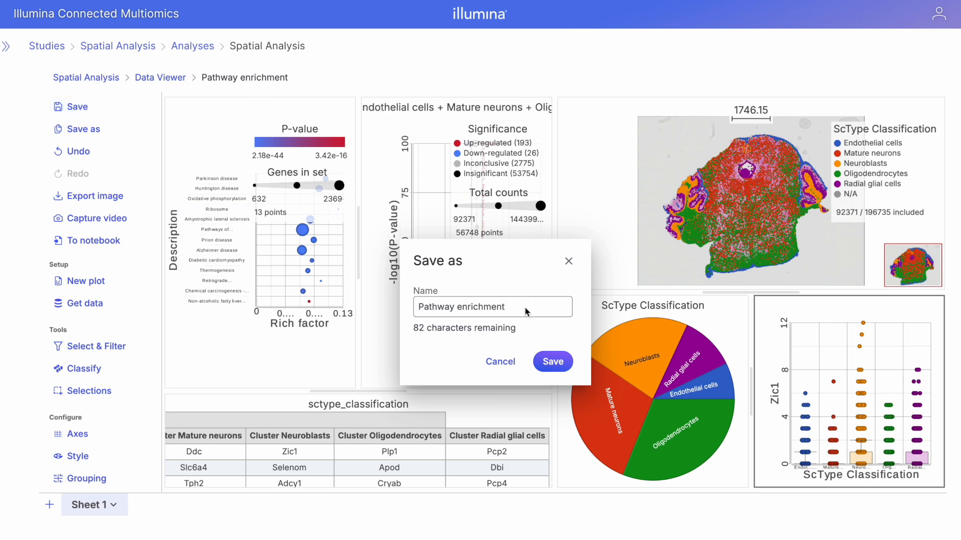
drag(525, 307, 389, 305)
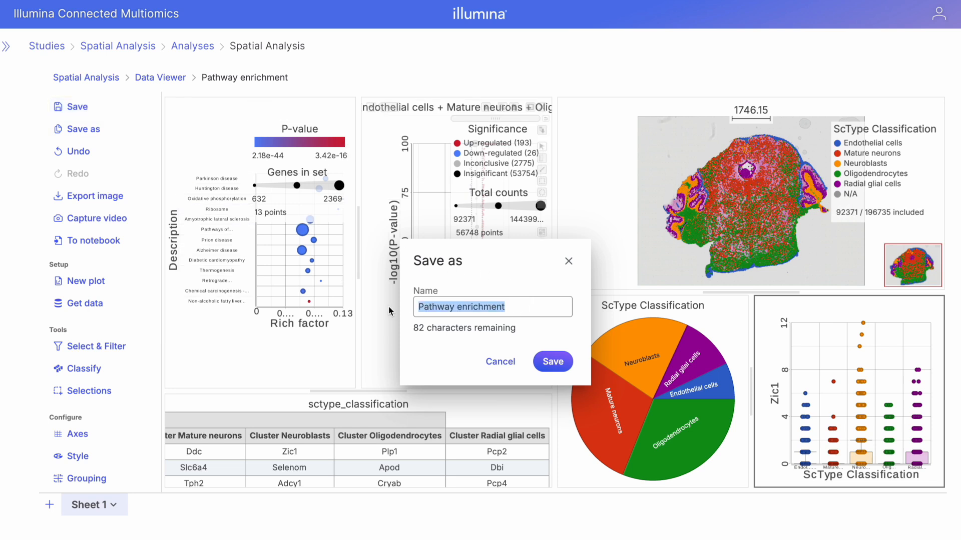
text(Results)
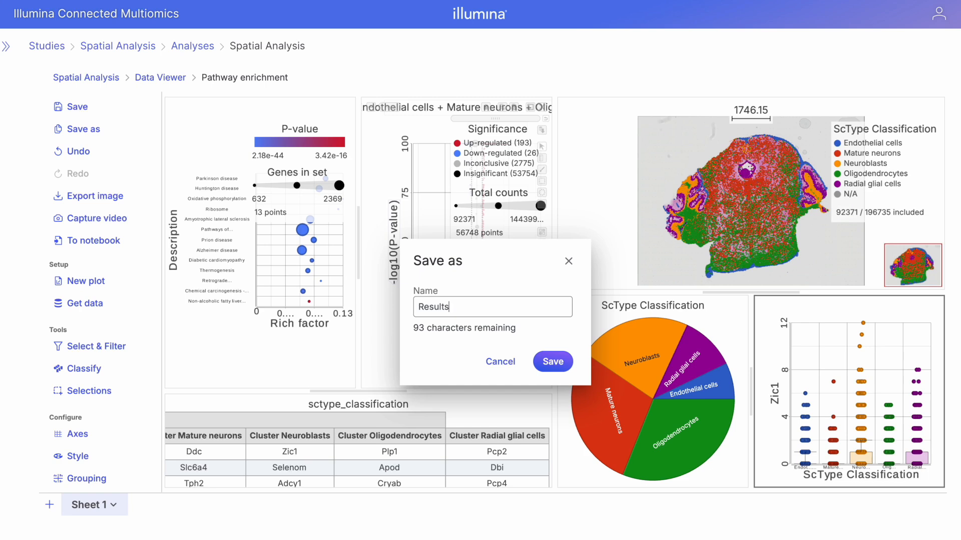
click(549, 363)
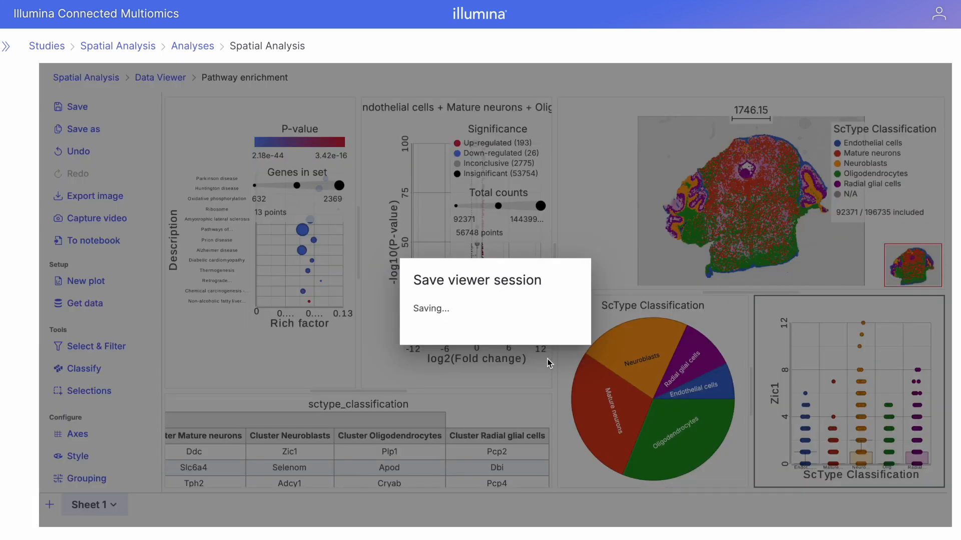